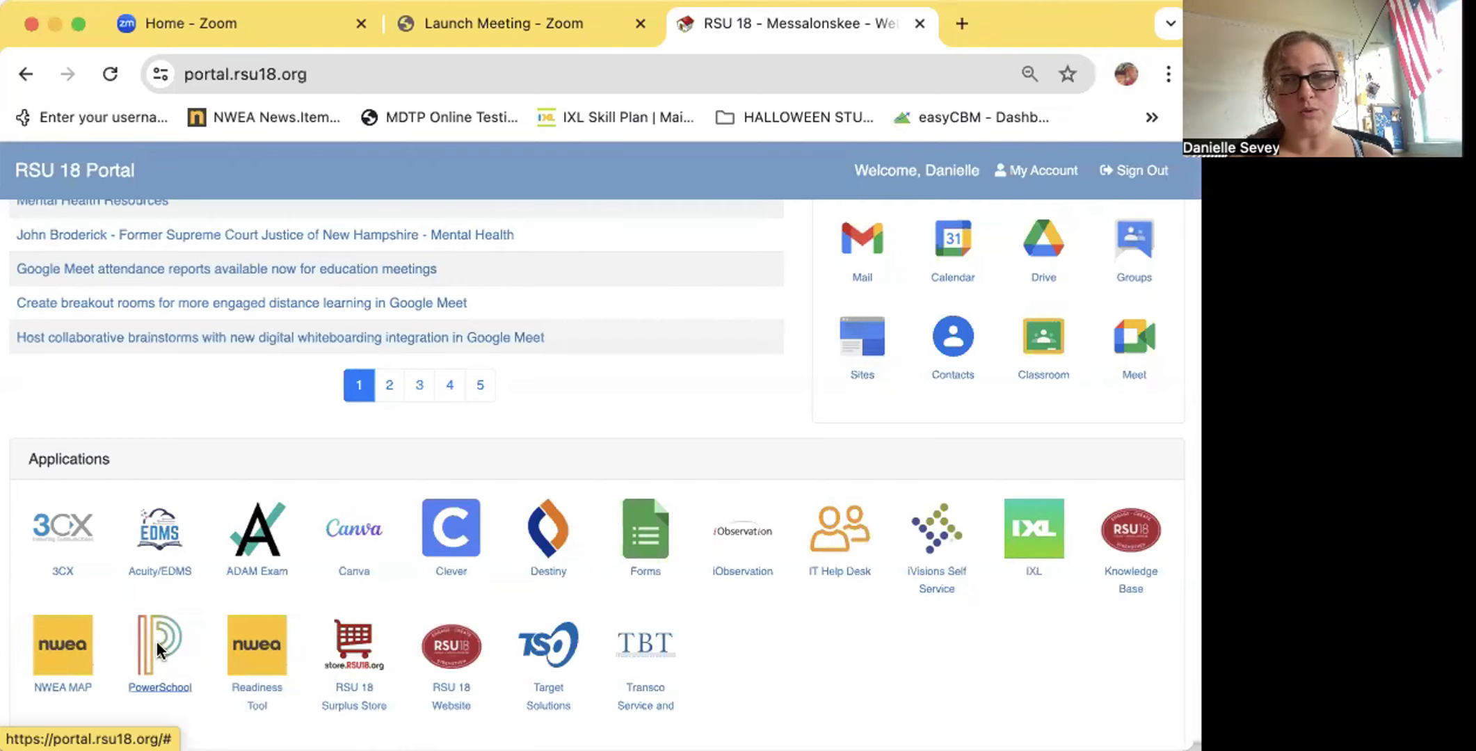
Step: Open PowerSchool as a teacher and launch PowerTeacher Pro for the 5(M-F) Algebra class
left_click(163, 639)
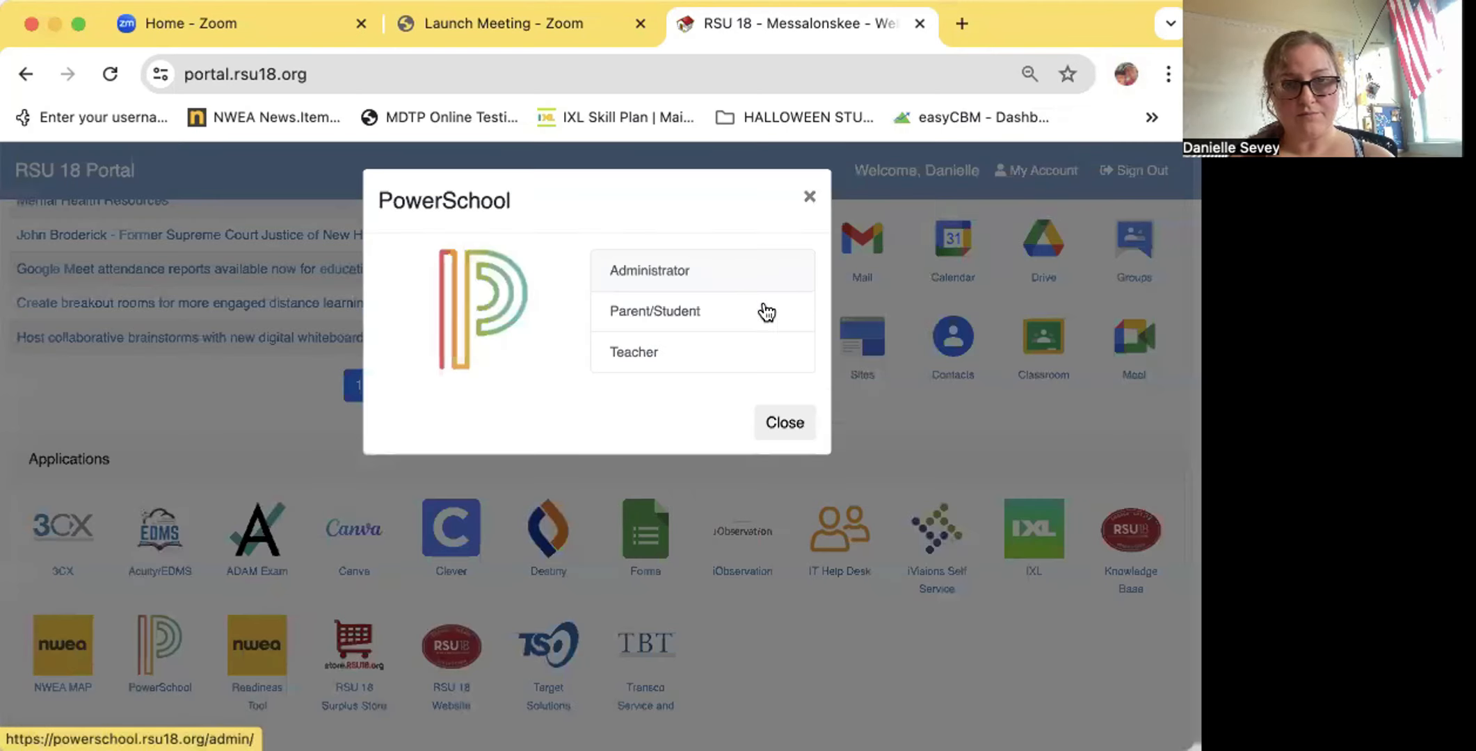
left_click(701, 359)
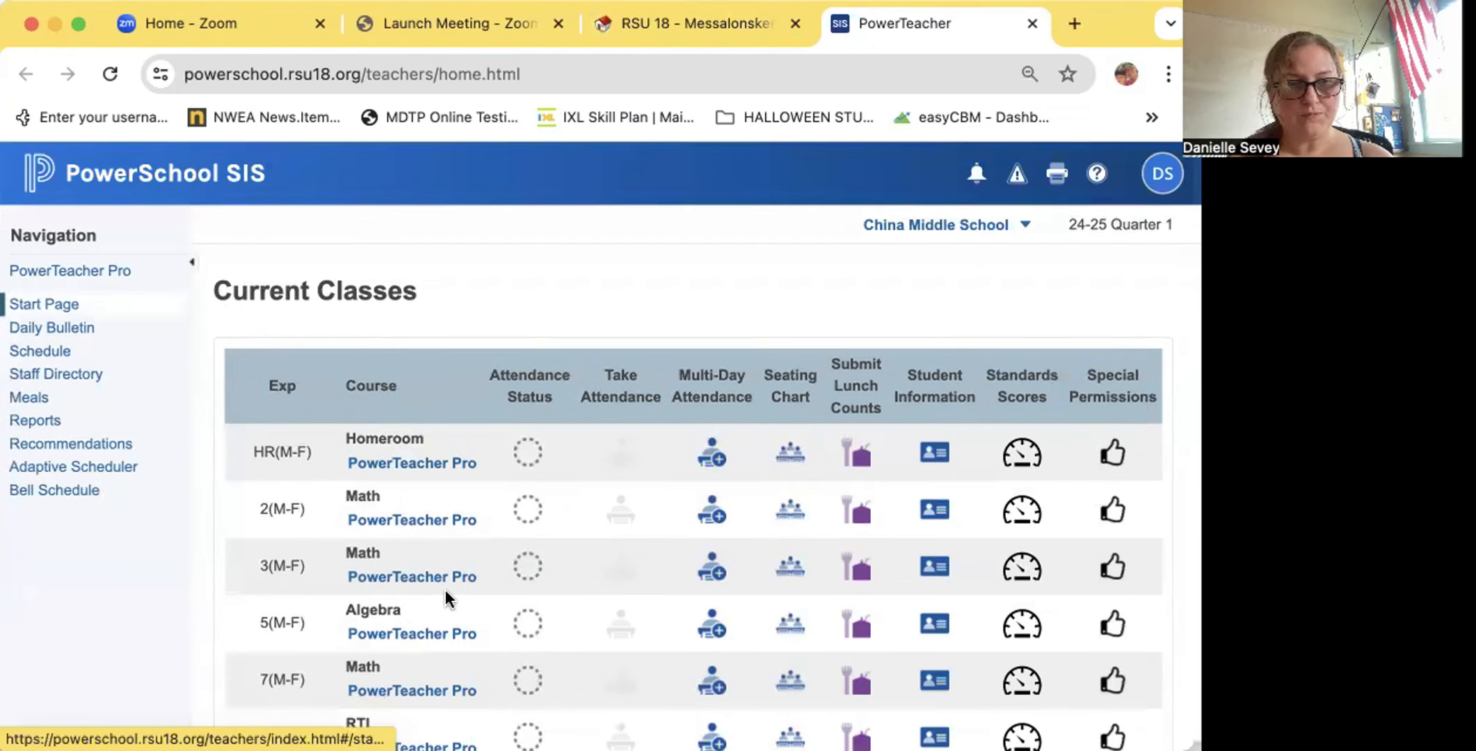
left_click(446, 640)
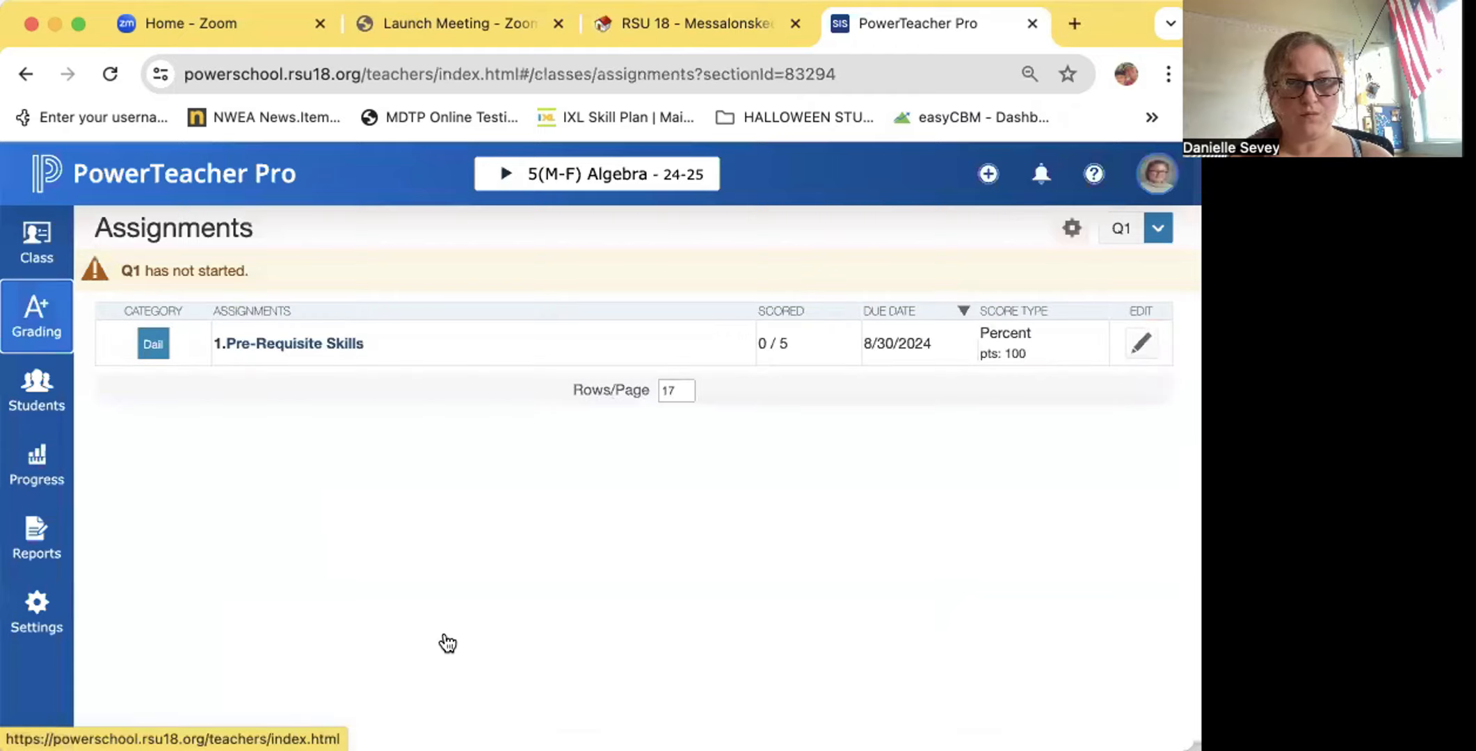
Step: Look over the list of classes, stay in 5(M-F) Algebra, and start creating a new assignment
left_click(508, 179)
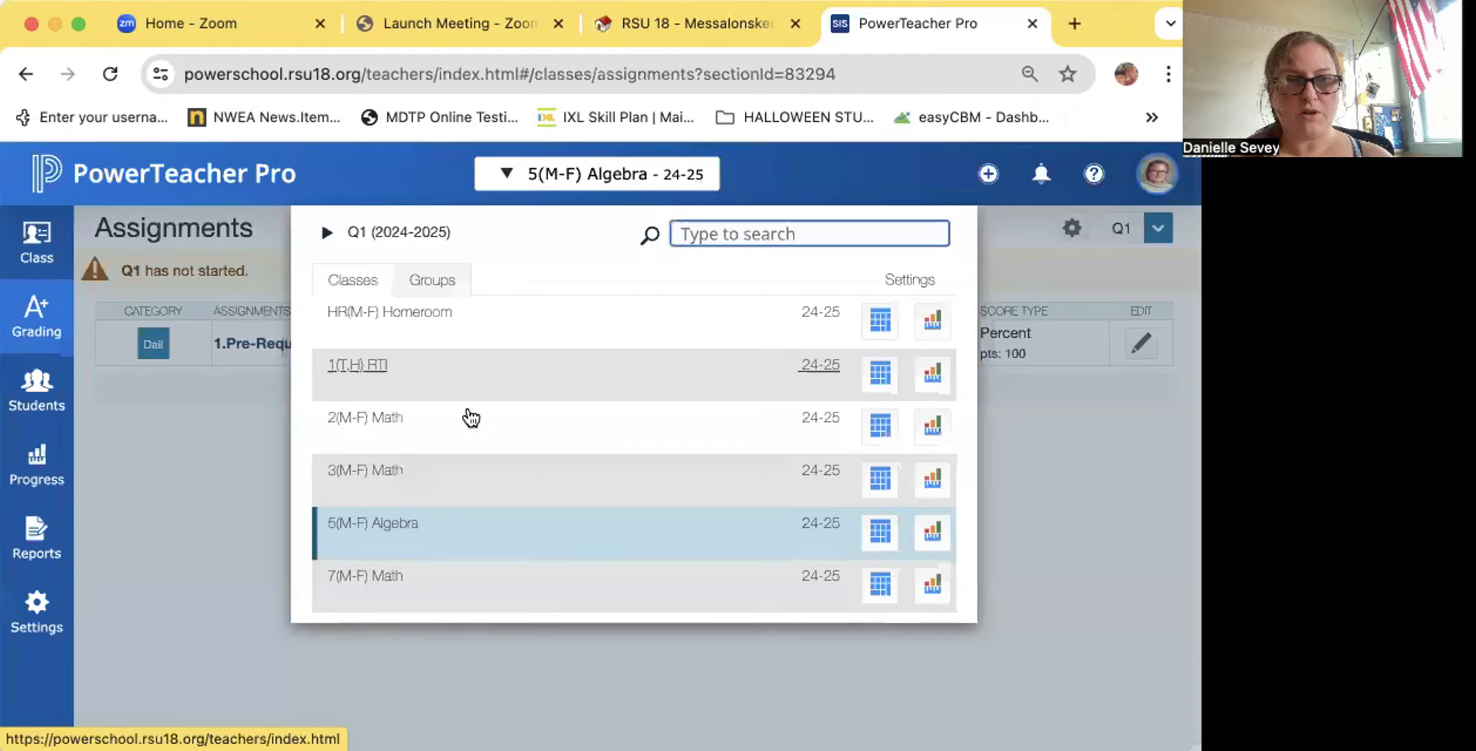
left_click(497, 176)
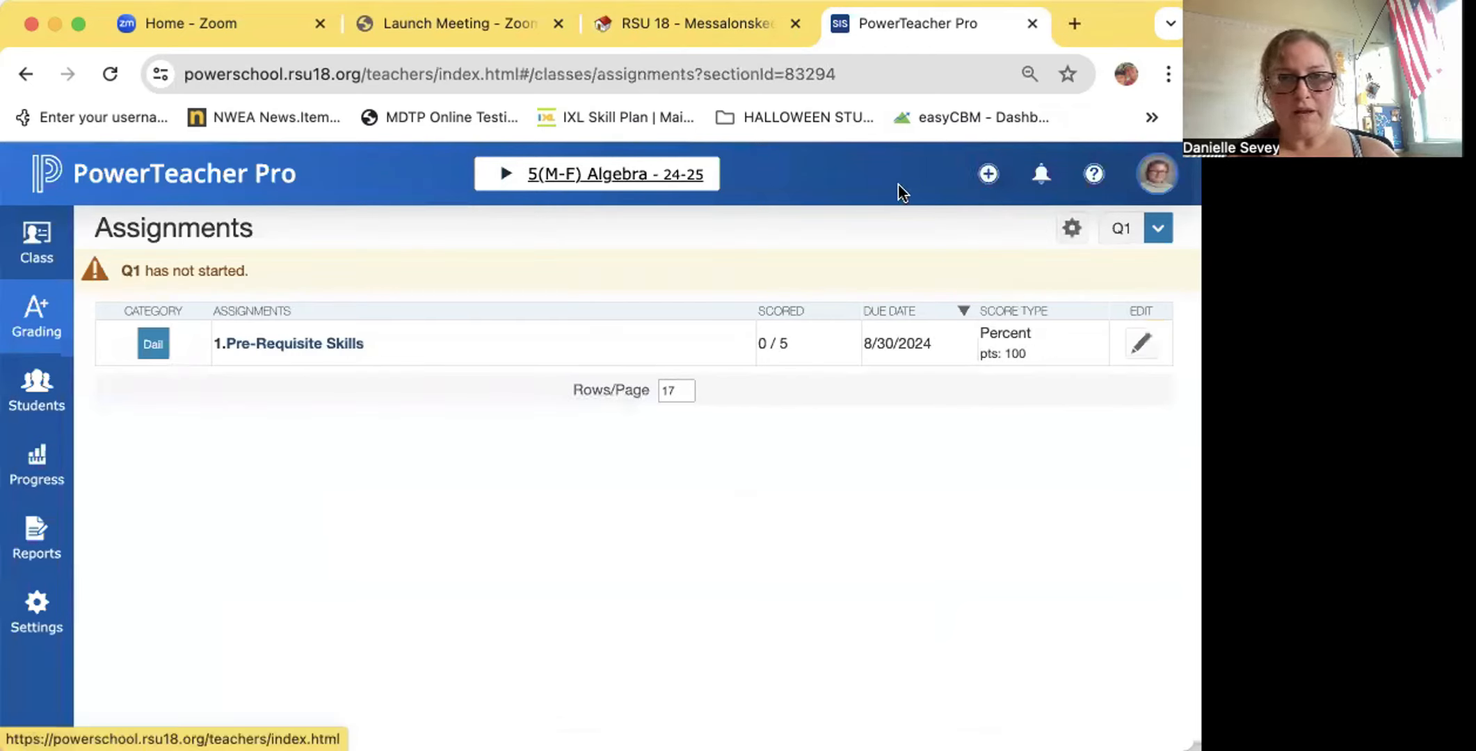
left_click(989, 175)
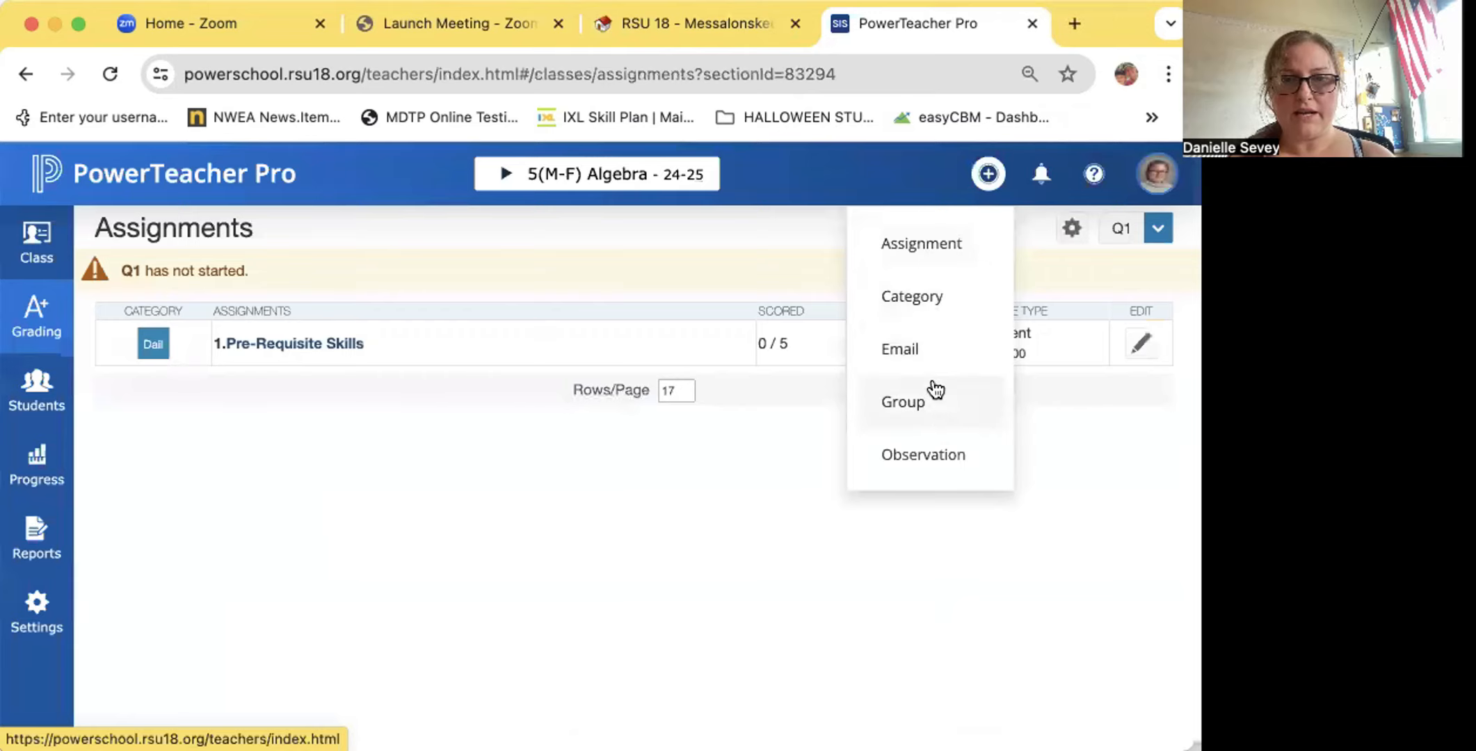
left_click(947, 247)
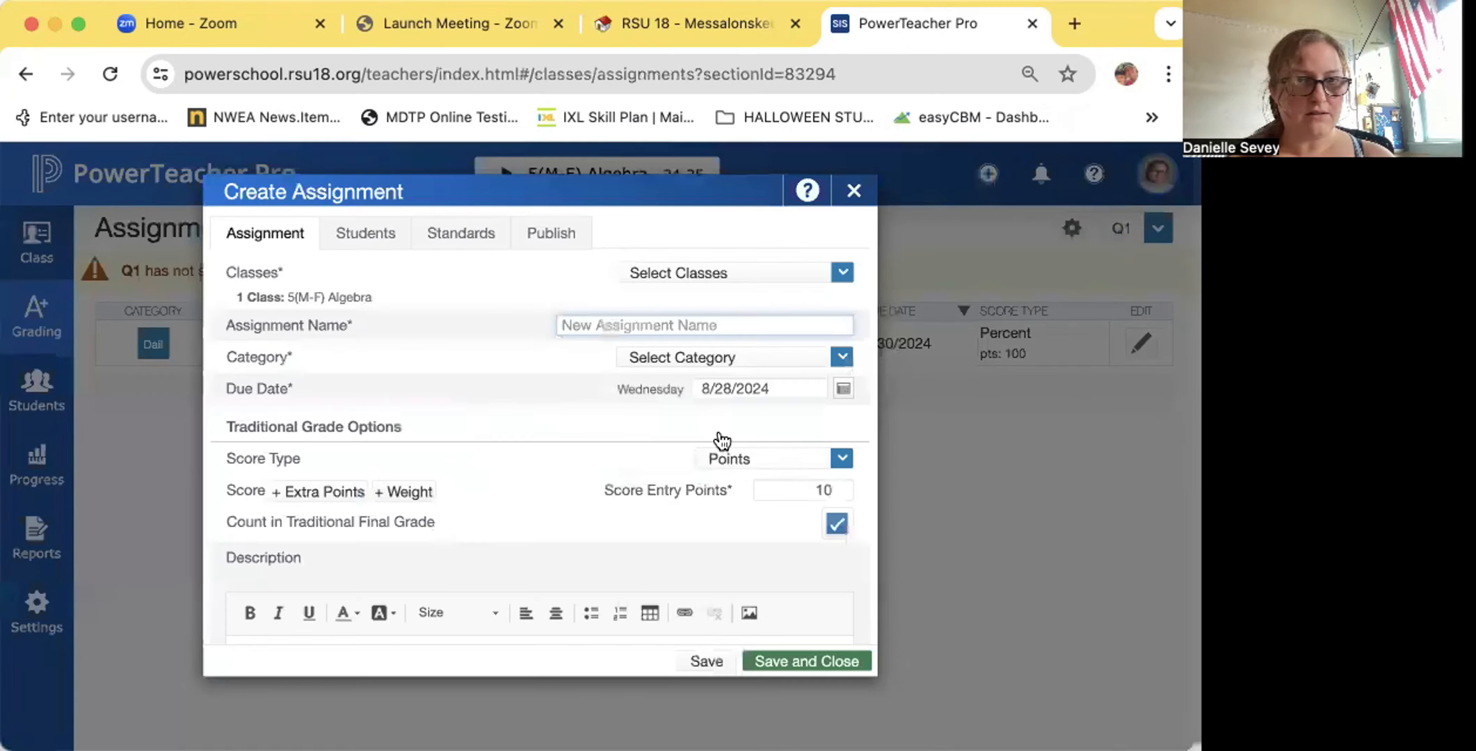
Step: Add the 2(M-F), 3(M-F) and 7(M-F) Math classes to the new assignment alongside 5(M-F) Algebra
left_click(704, 278)
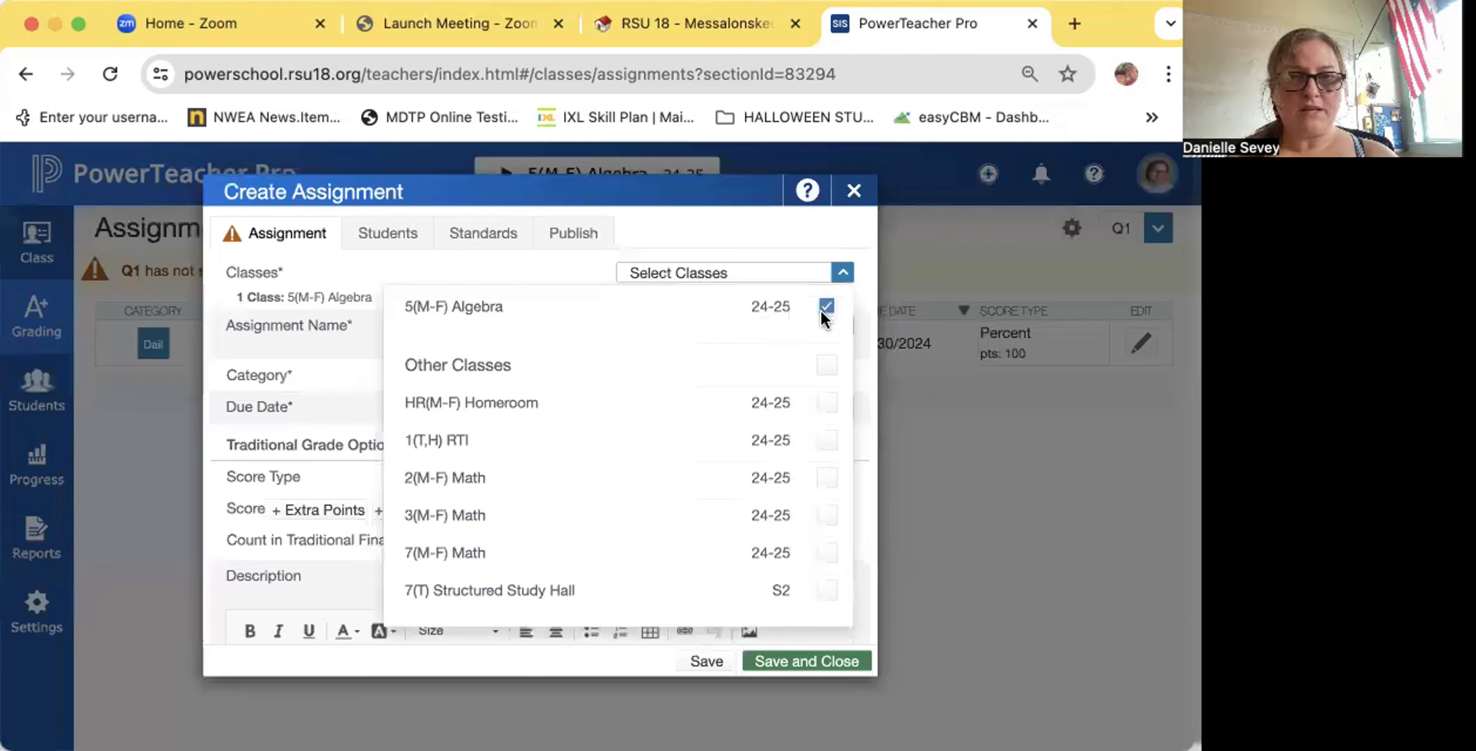
left_click(828, 478)
left_click(827, 515)
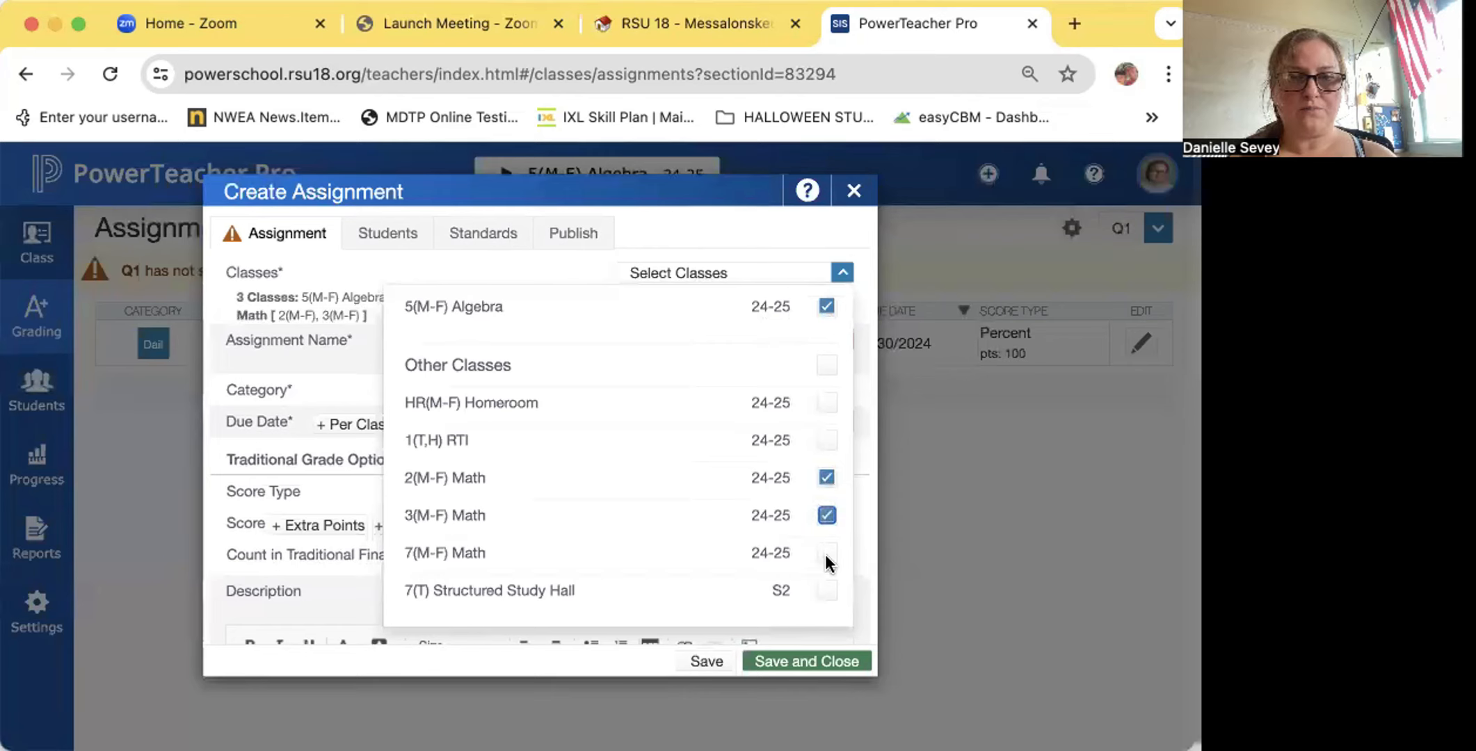
left_click(826, 553)
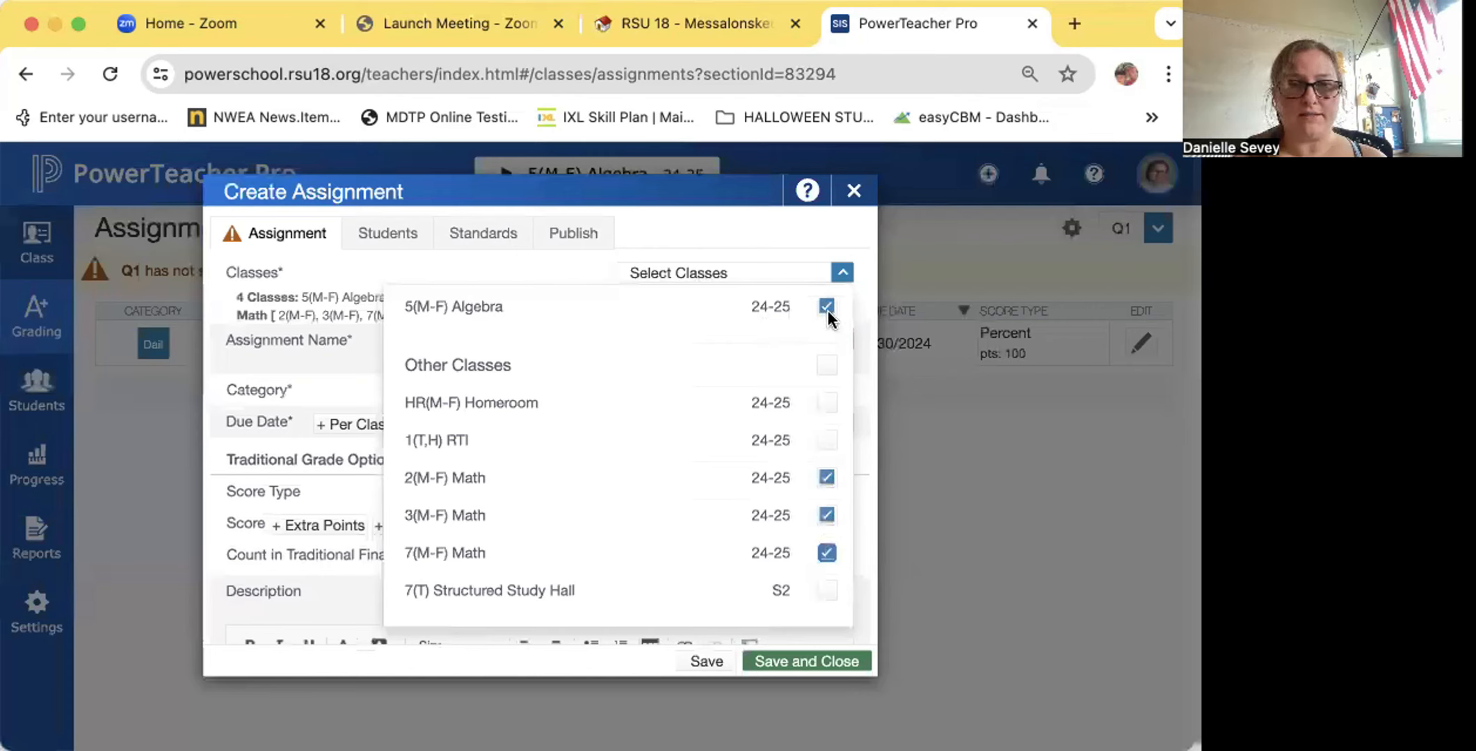
Step: Remove the 2(M-F), 3(M-F) and 7(M-F) Math classes from the new assignment, keeping only 5(M-F) Algebra
left_click(827, 477)
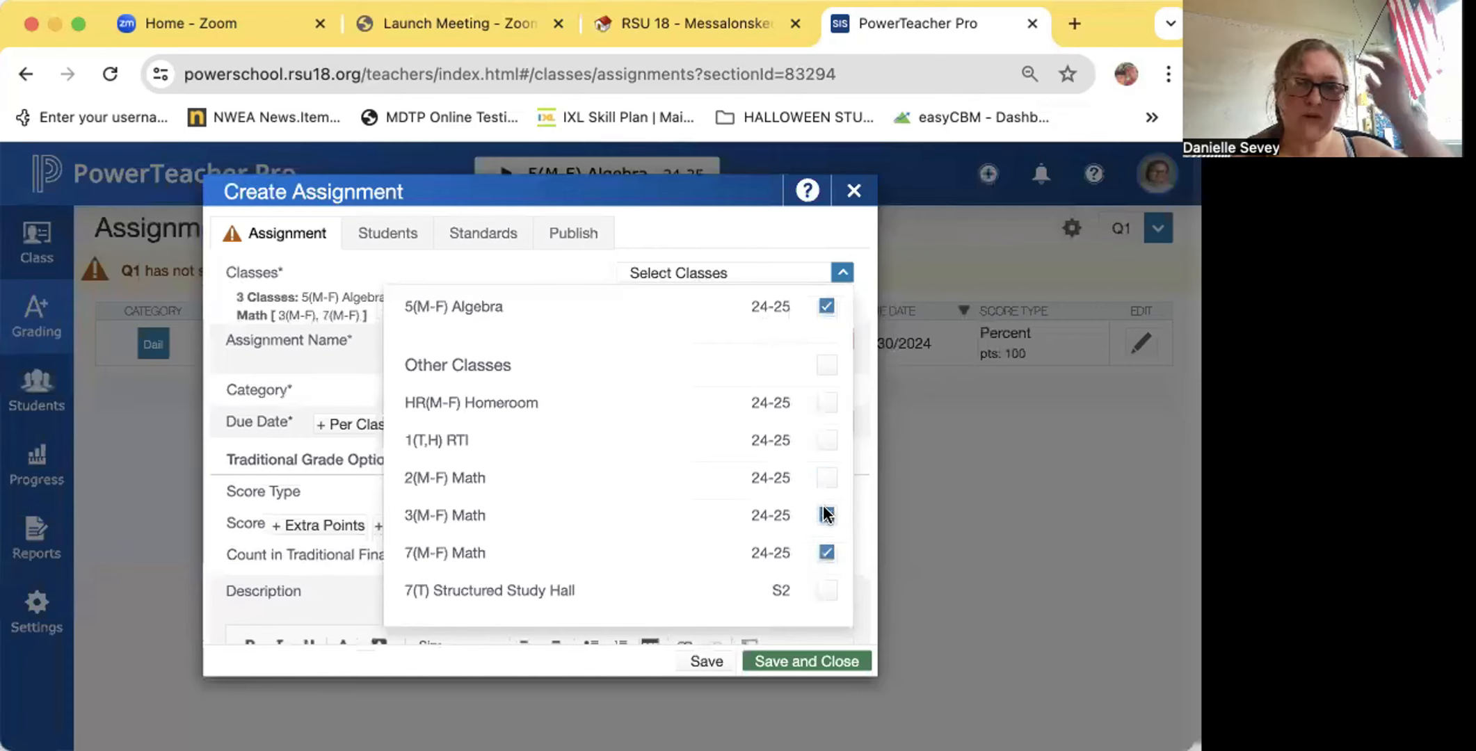
left_click(827, 515)
left_click(827, 552)
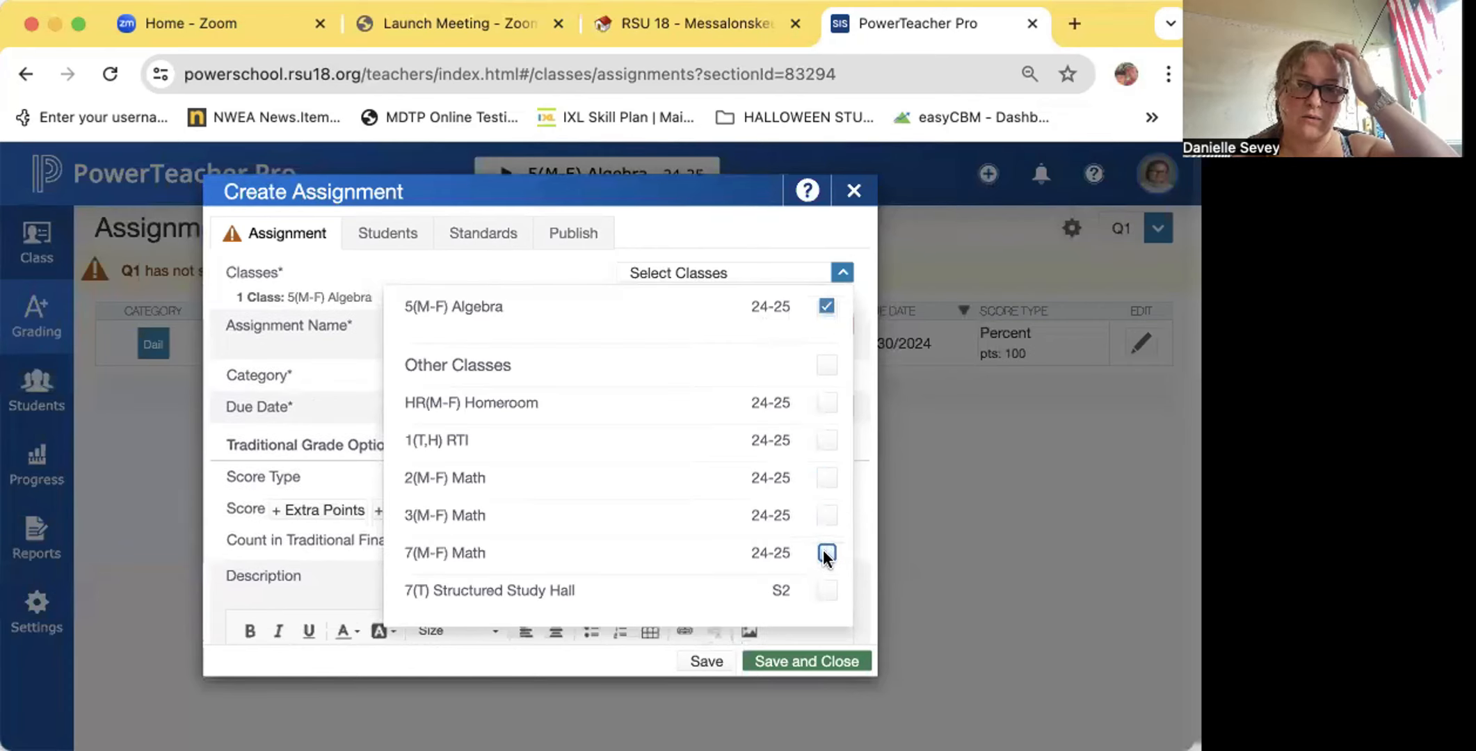
left_click(842, 277)
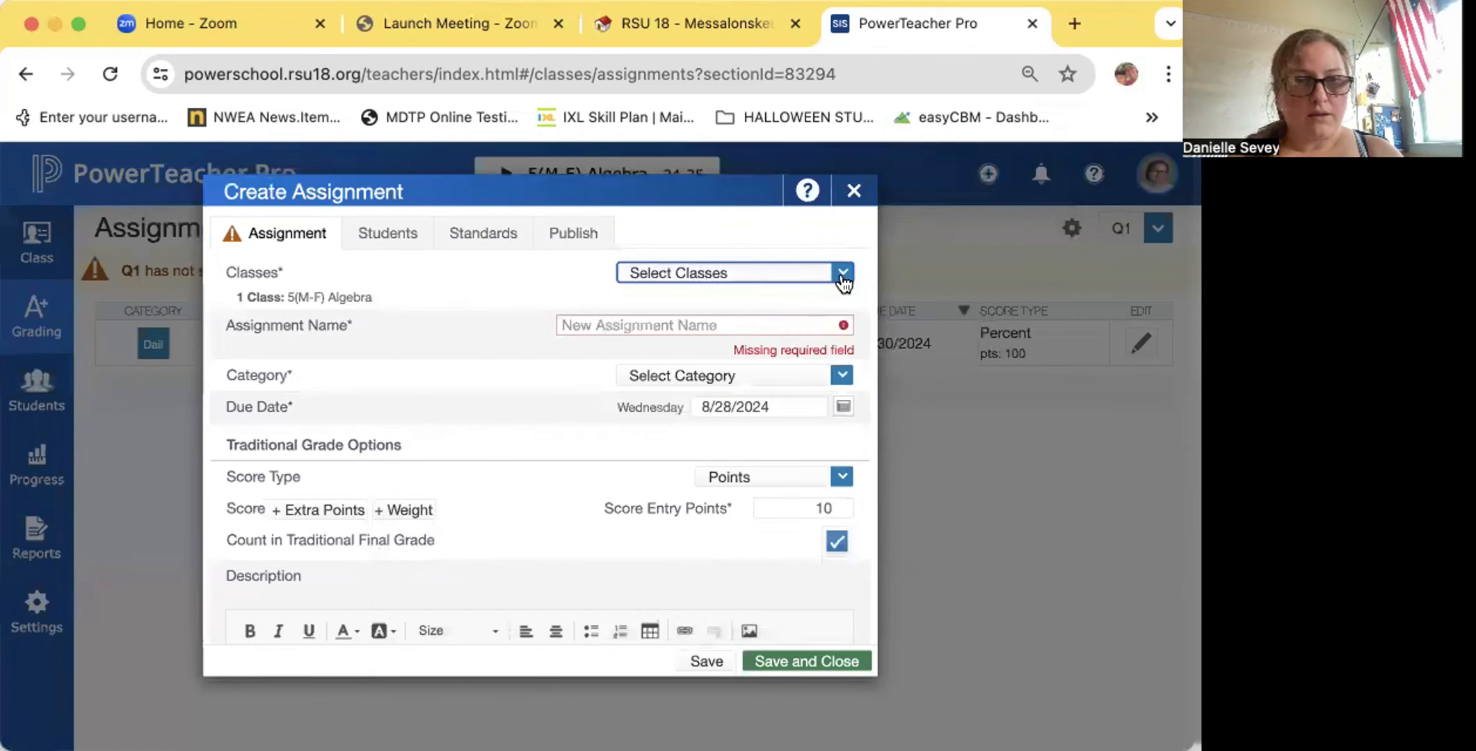
Step: Name the new assignment Page 7 "Lesson Check"
left_click(734, 325)
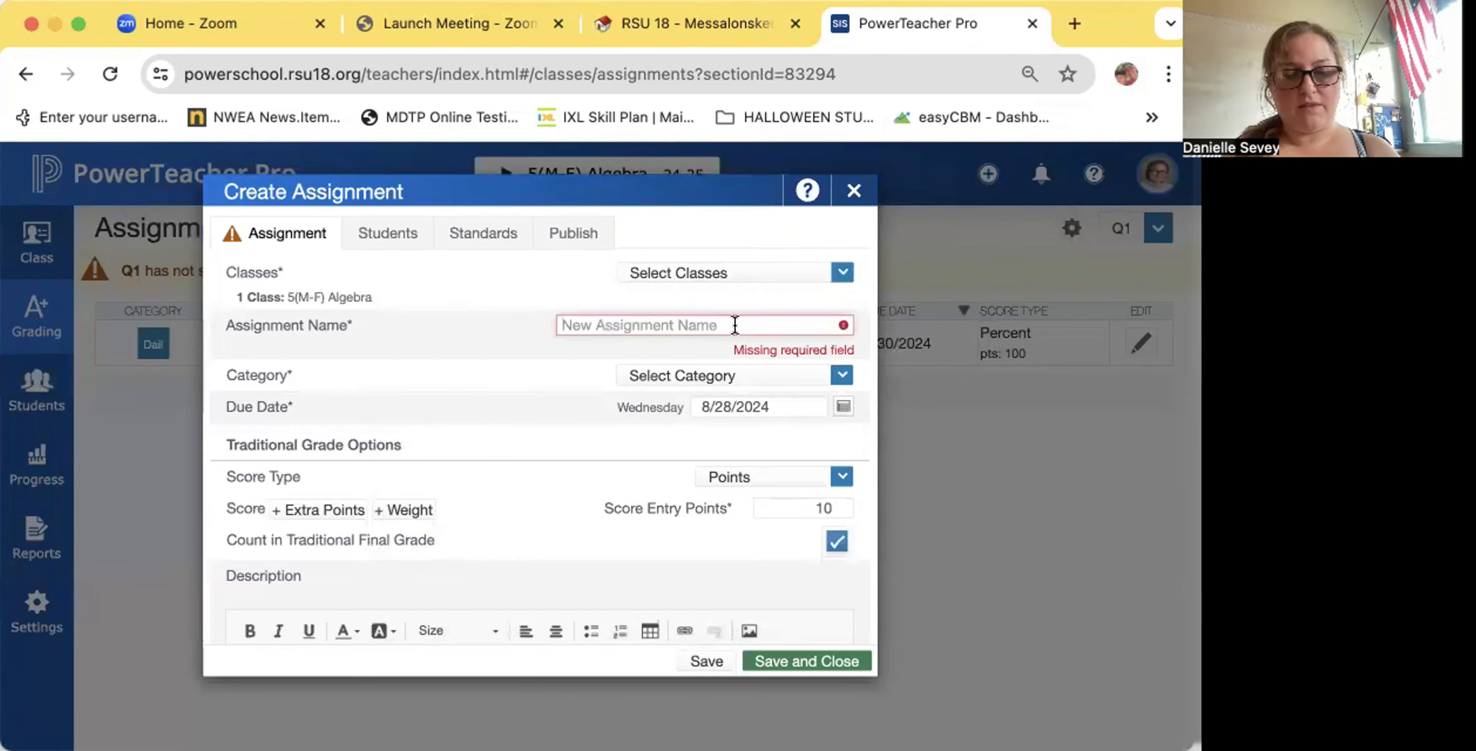
type("Page ")
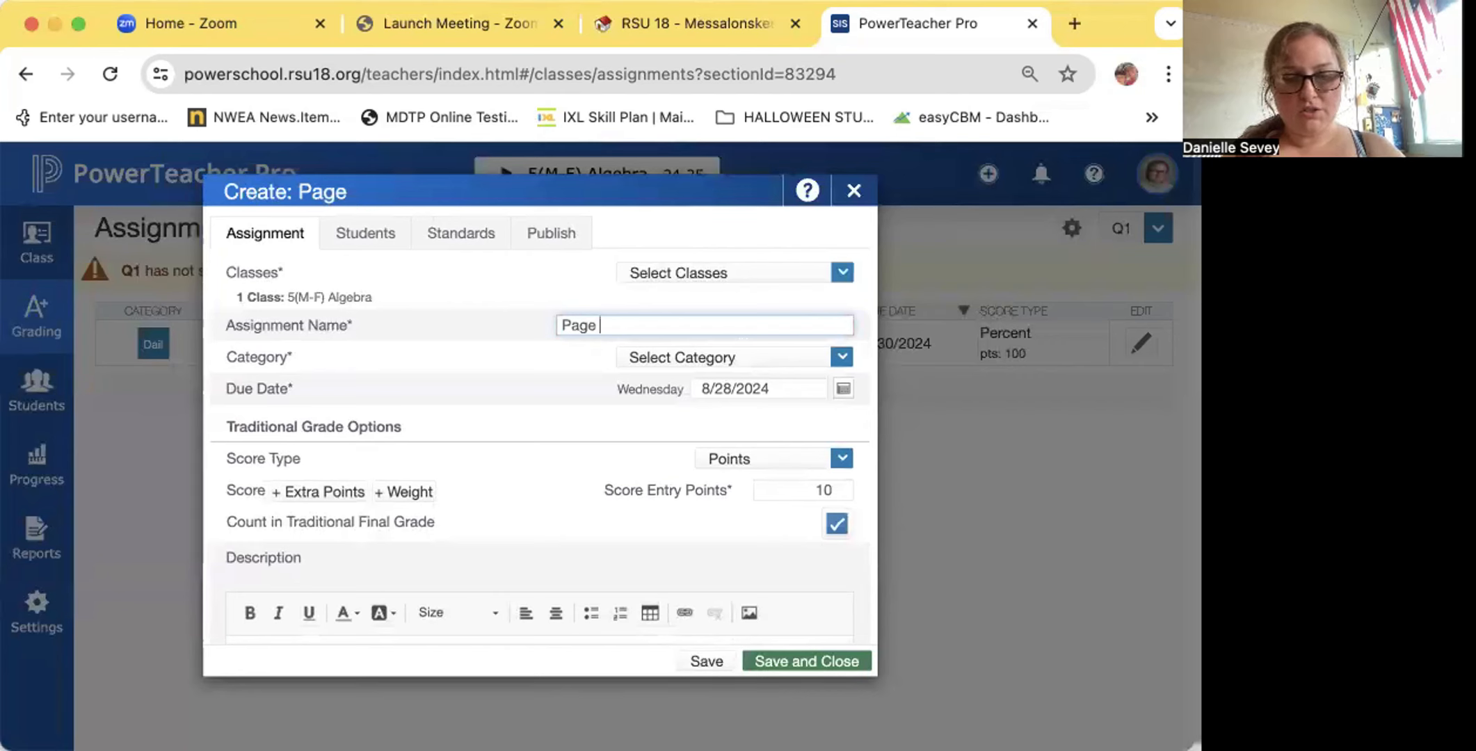
type("7 \"")
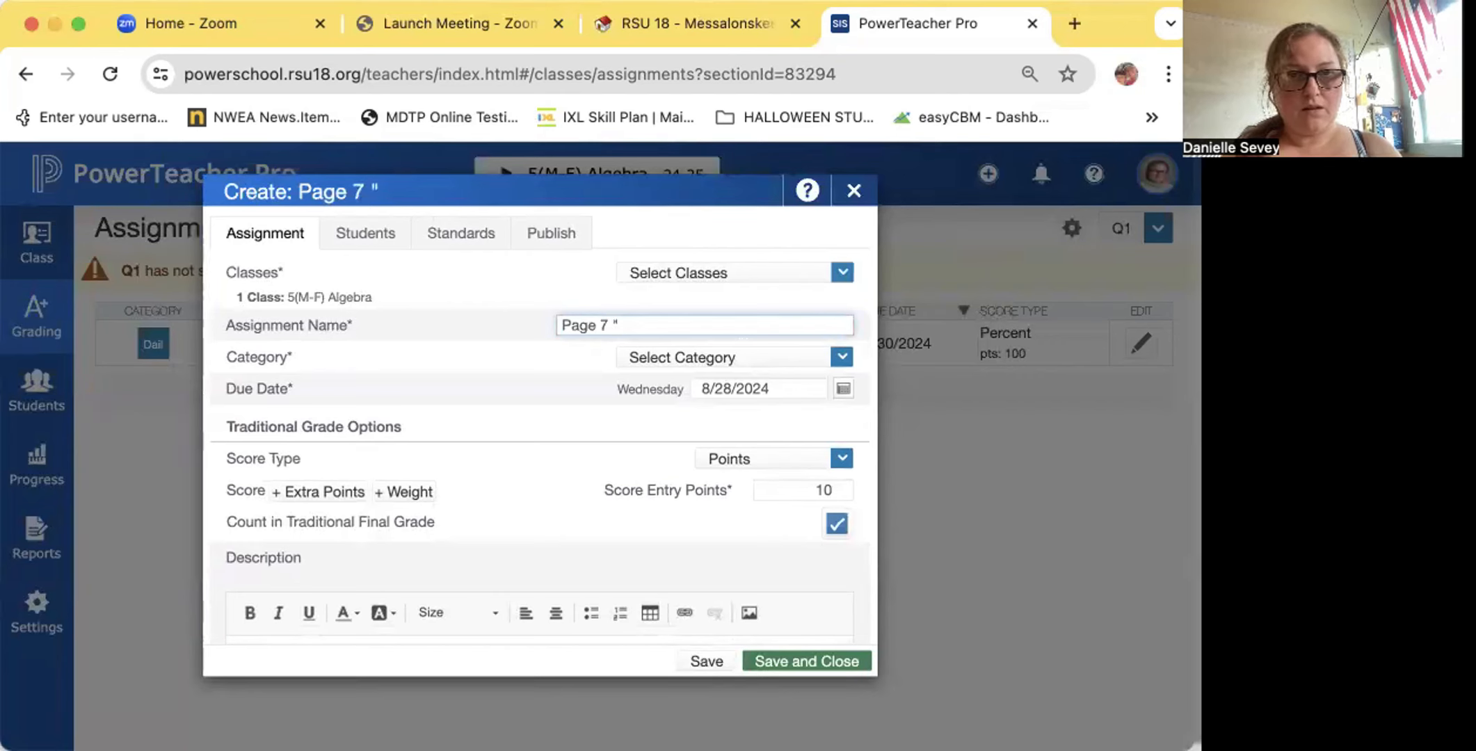
type("Lesson Che")
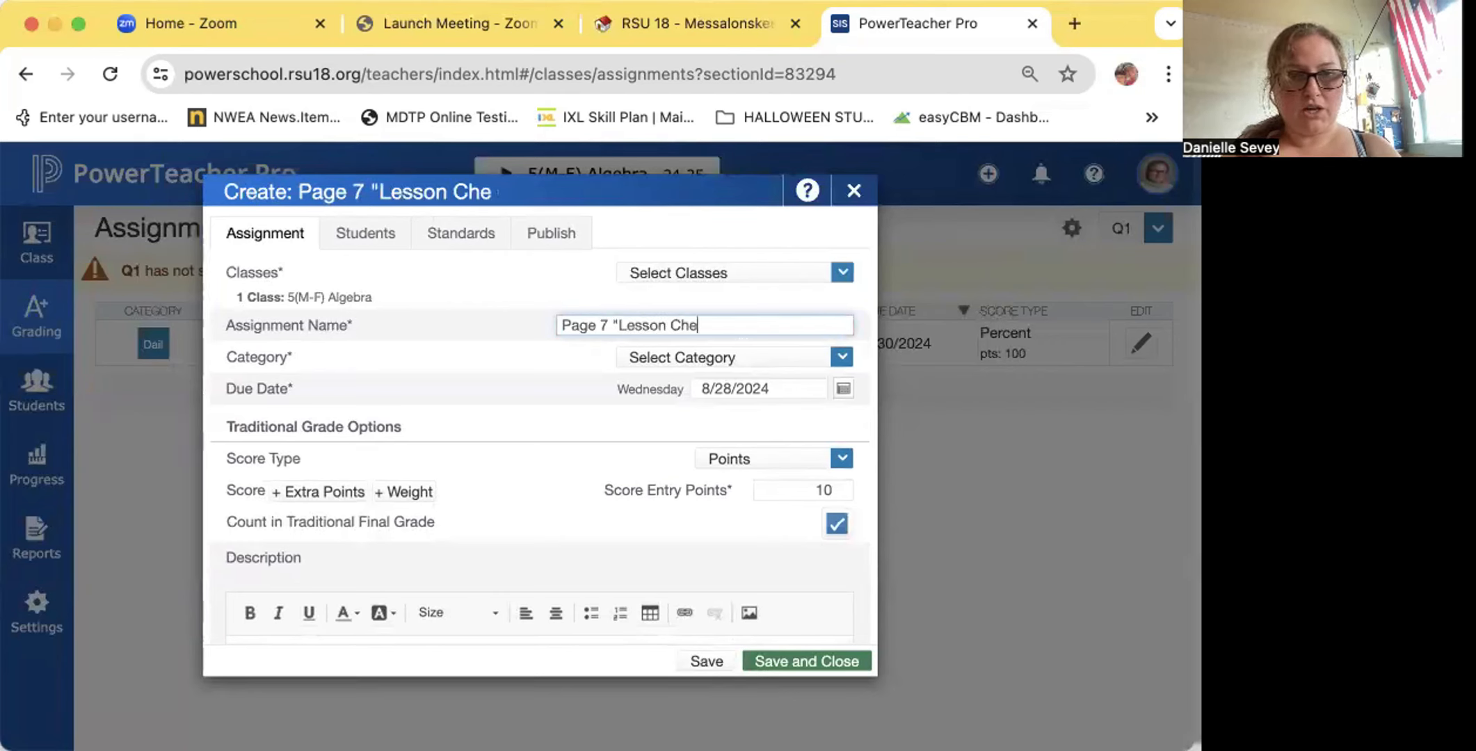
type("ck")
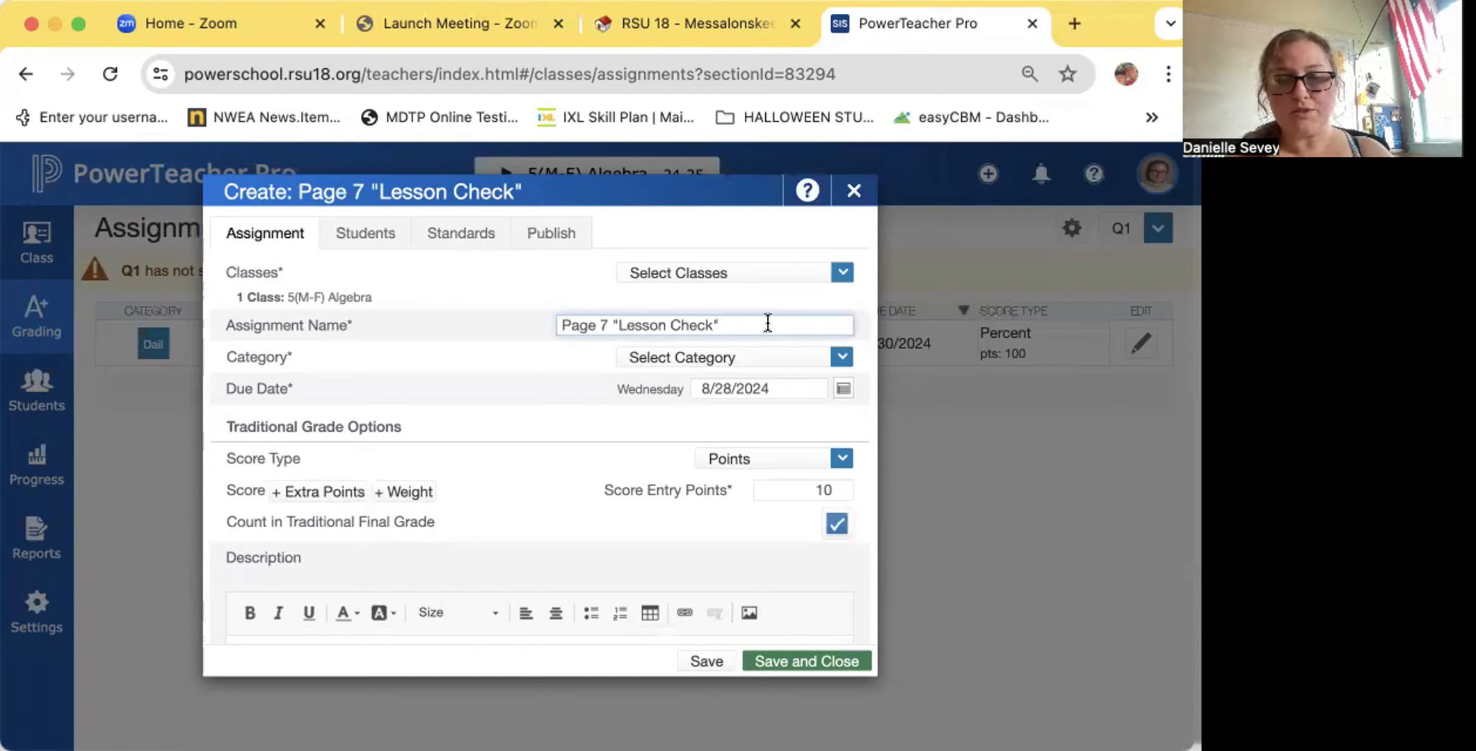
Step: Set the assignment's due date to Friday 8/30/2024 and its category to Daily/Homework
left_click(789, 367)
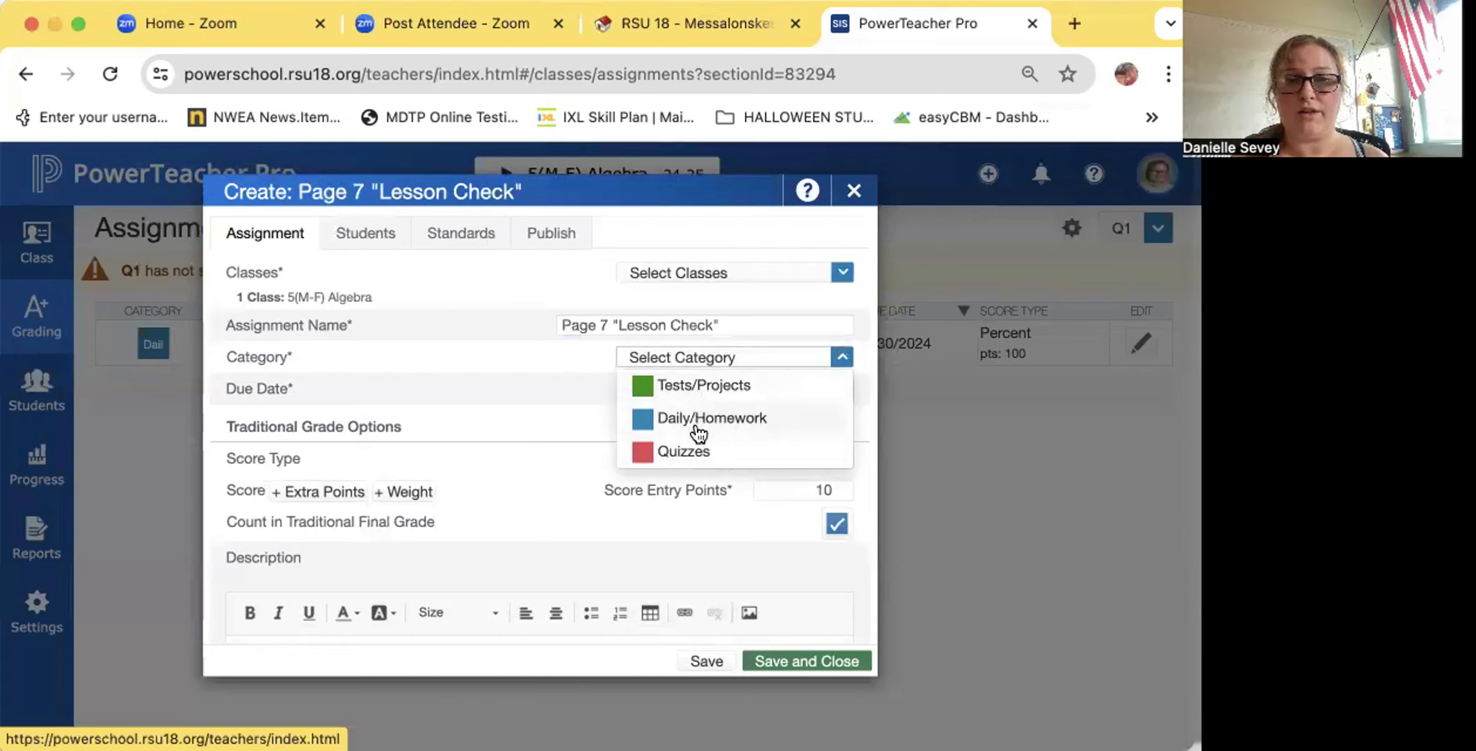
left_click(589, 357)
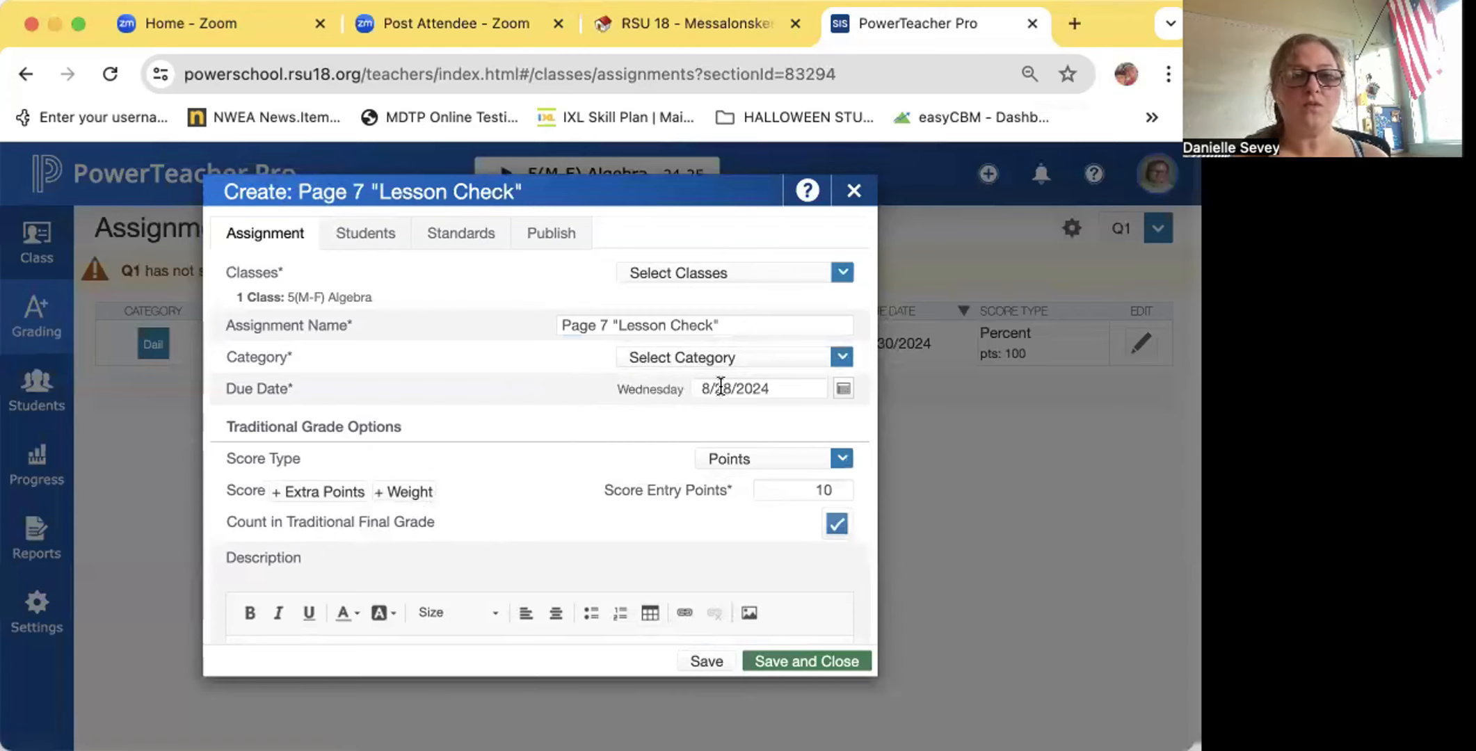
left_click(843, 390)
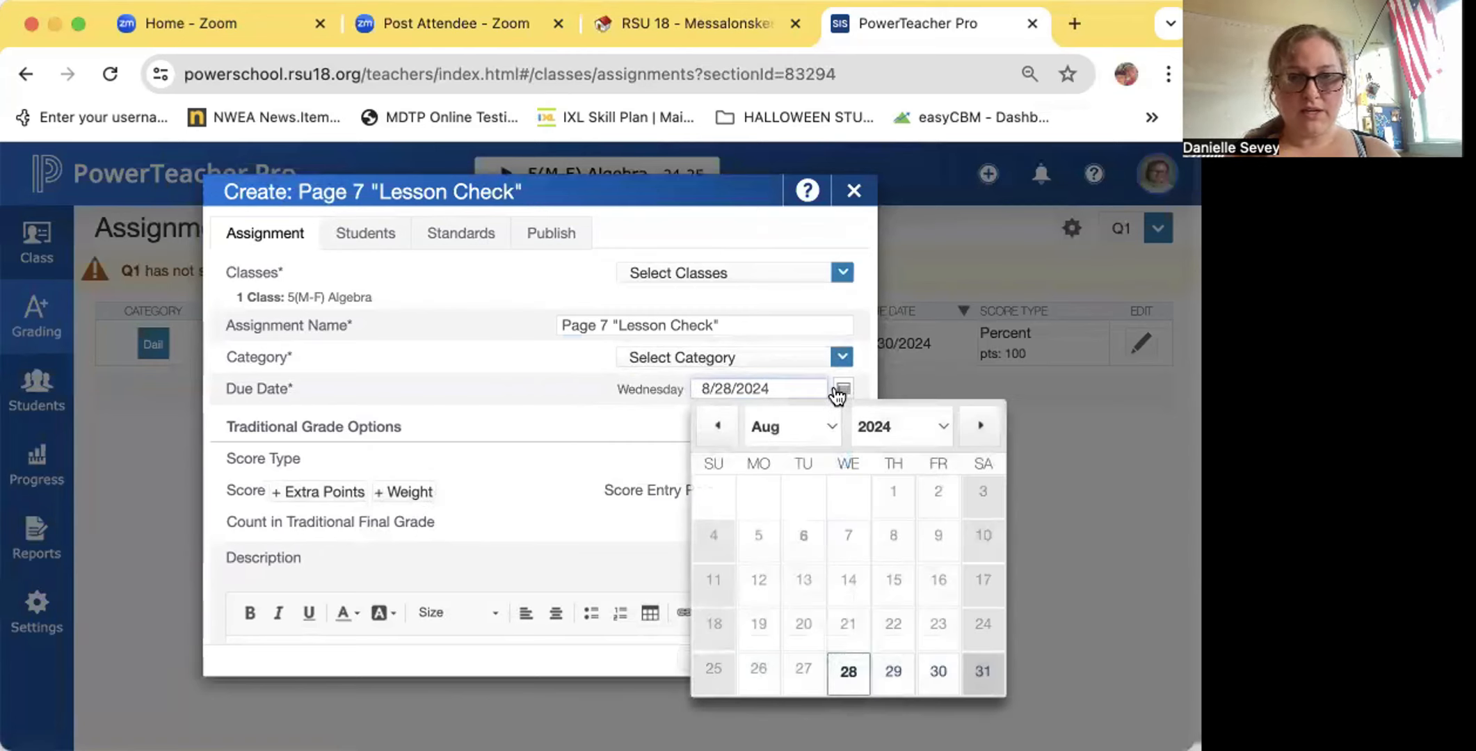
left_click(937, 672)
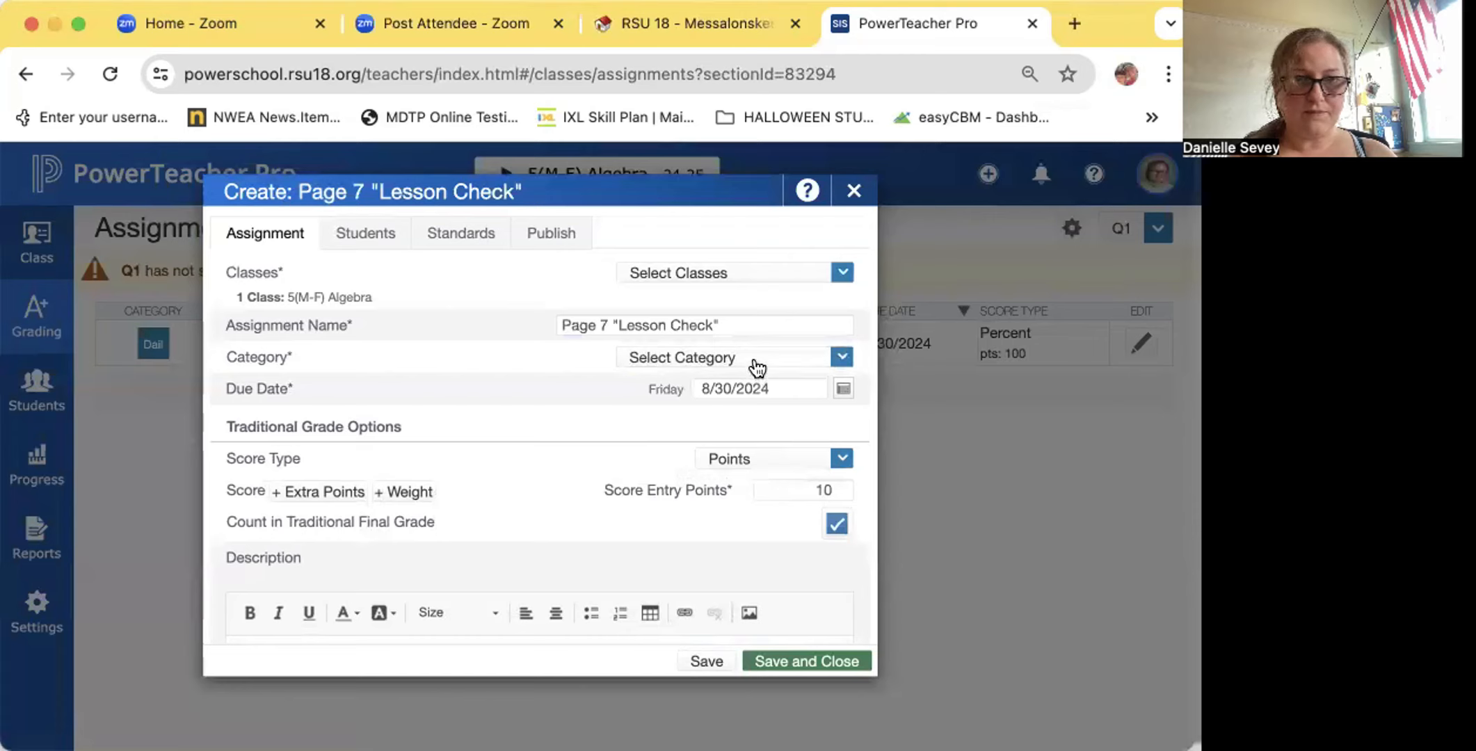
left_click(702, 359)
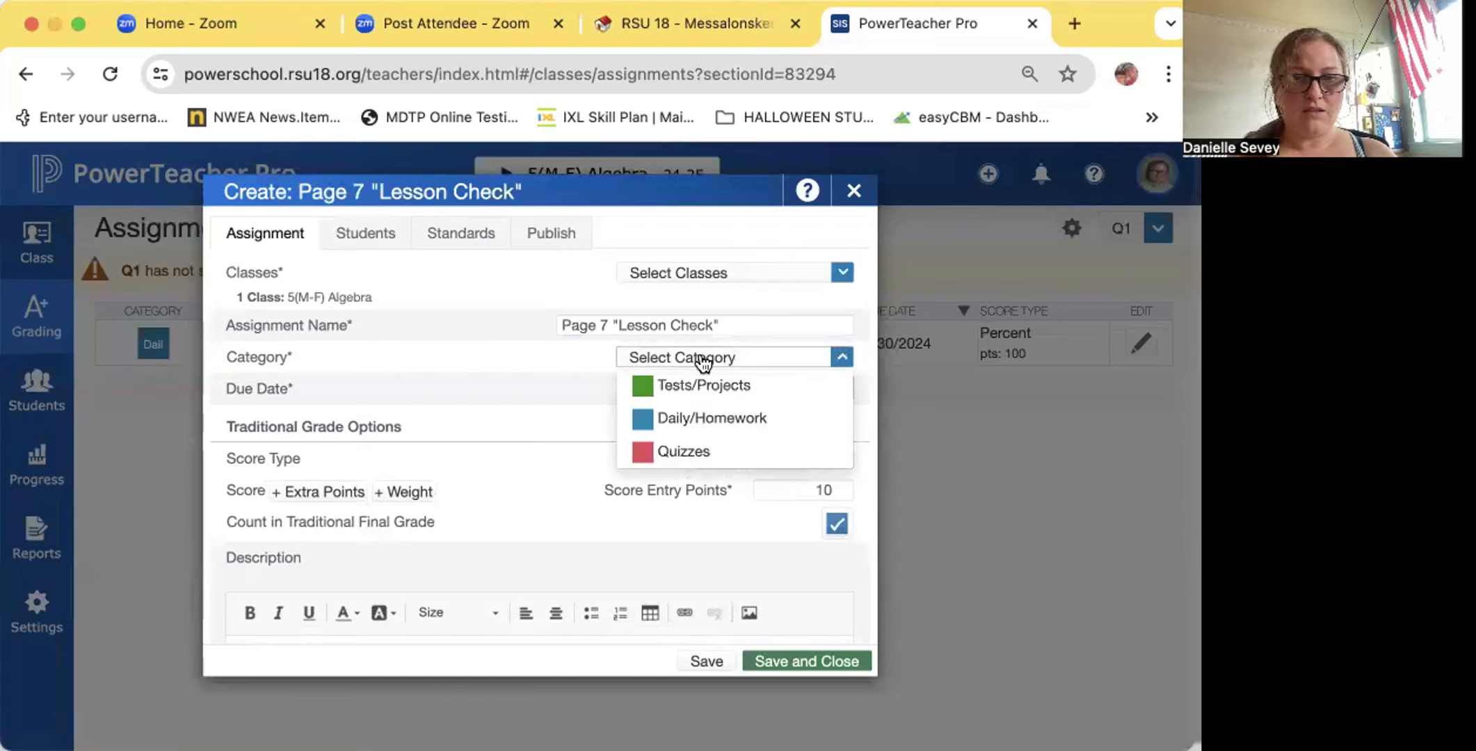
left_click(703, 418)
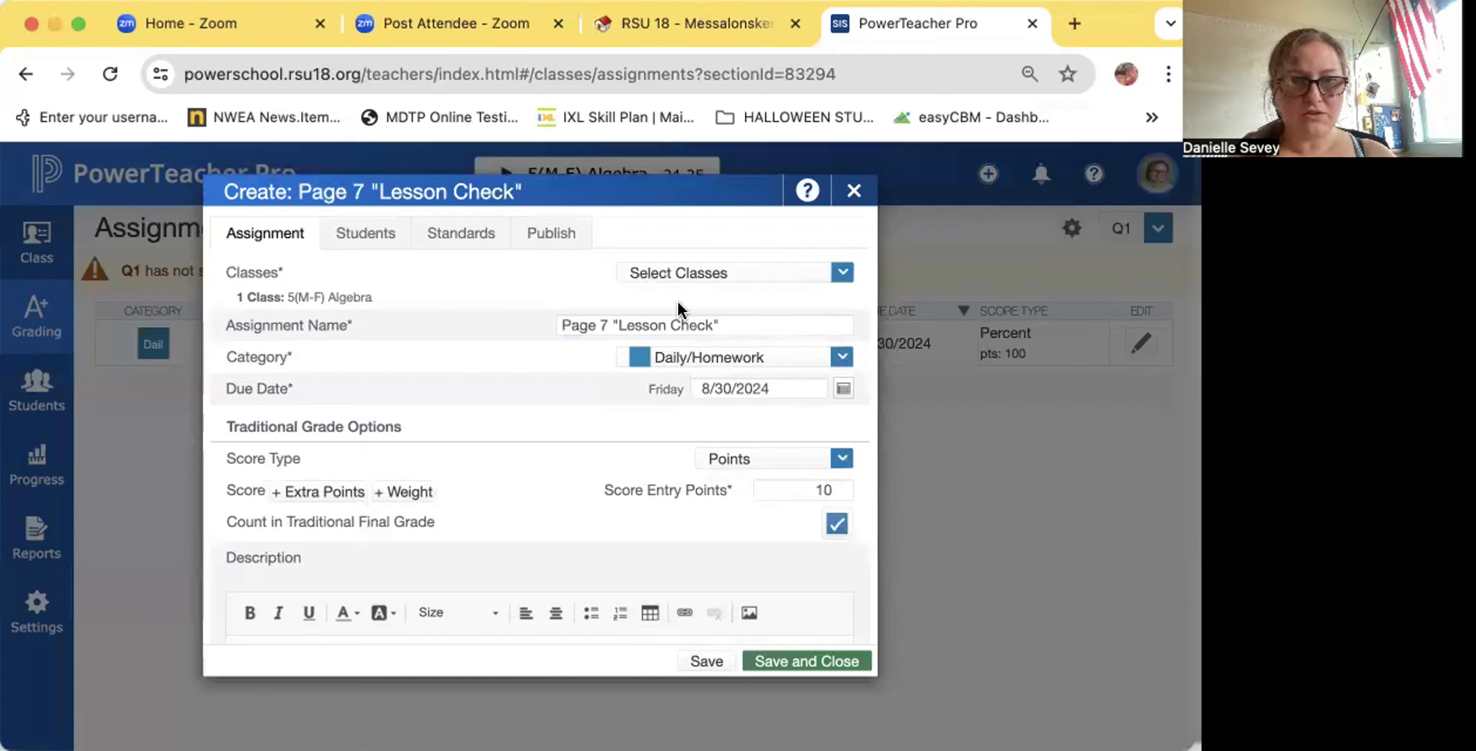
Step: Set the assignment's score entry points to 8
left_click(680, 281)
left_click(680, 280)
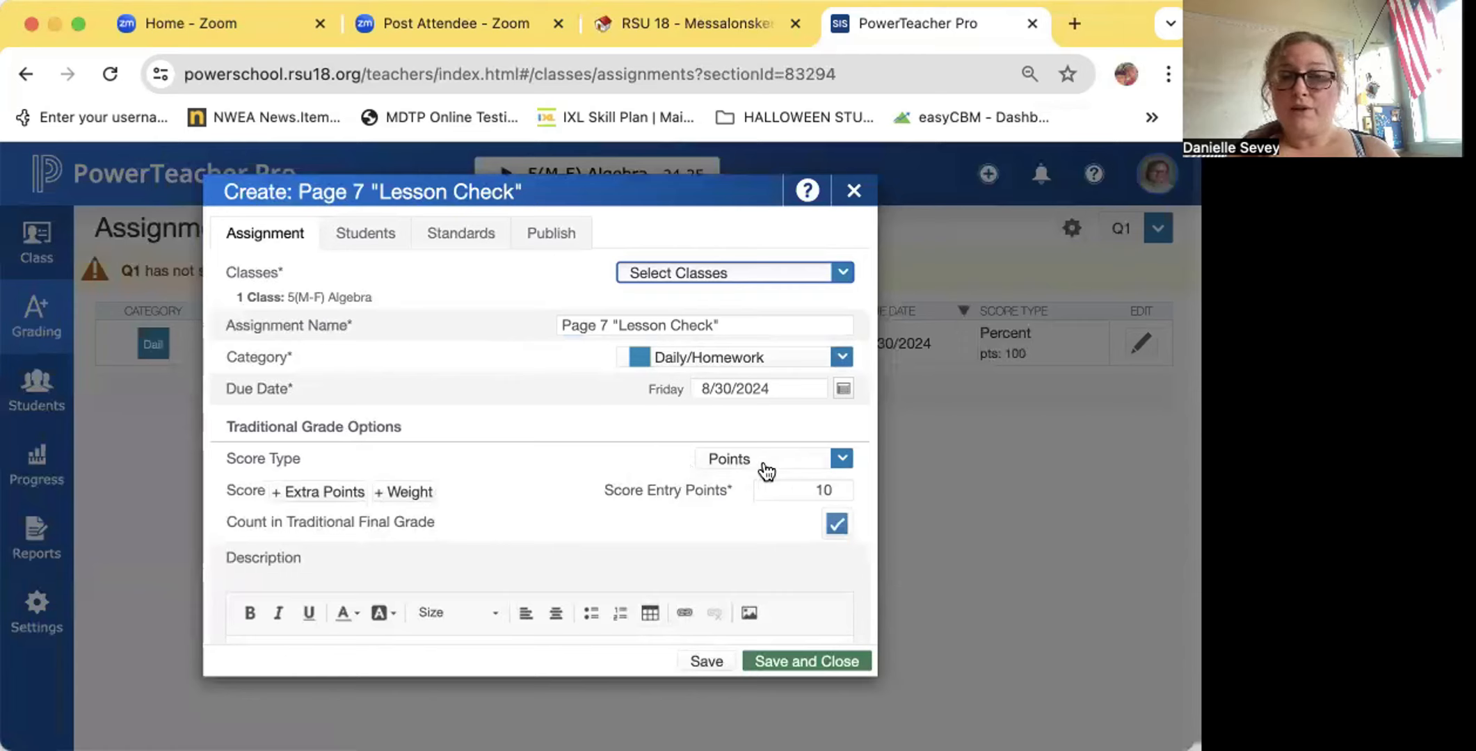
left_click(838, 488)
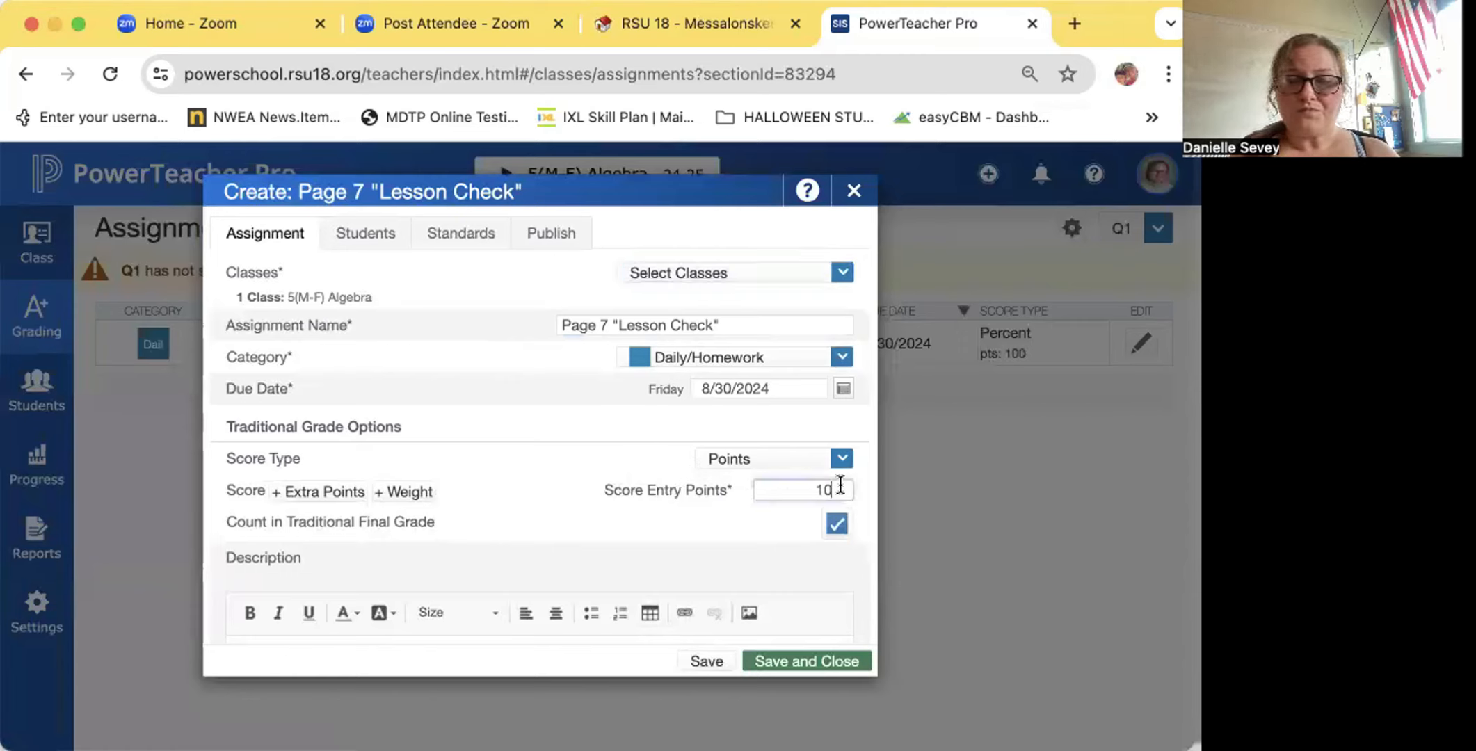
left_click_drag(840, 487, 793, 487)
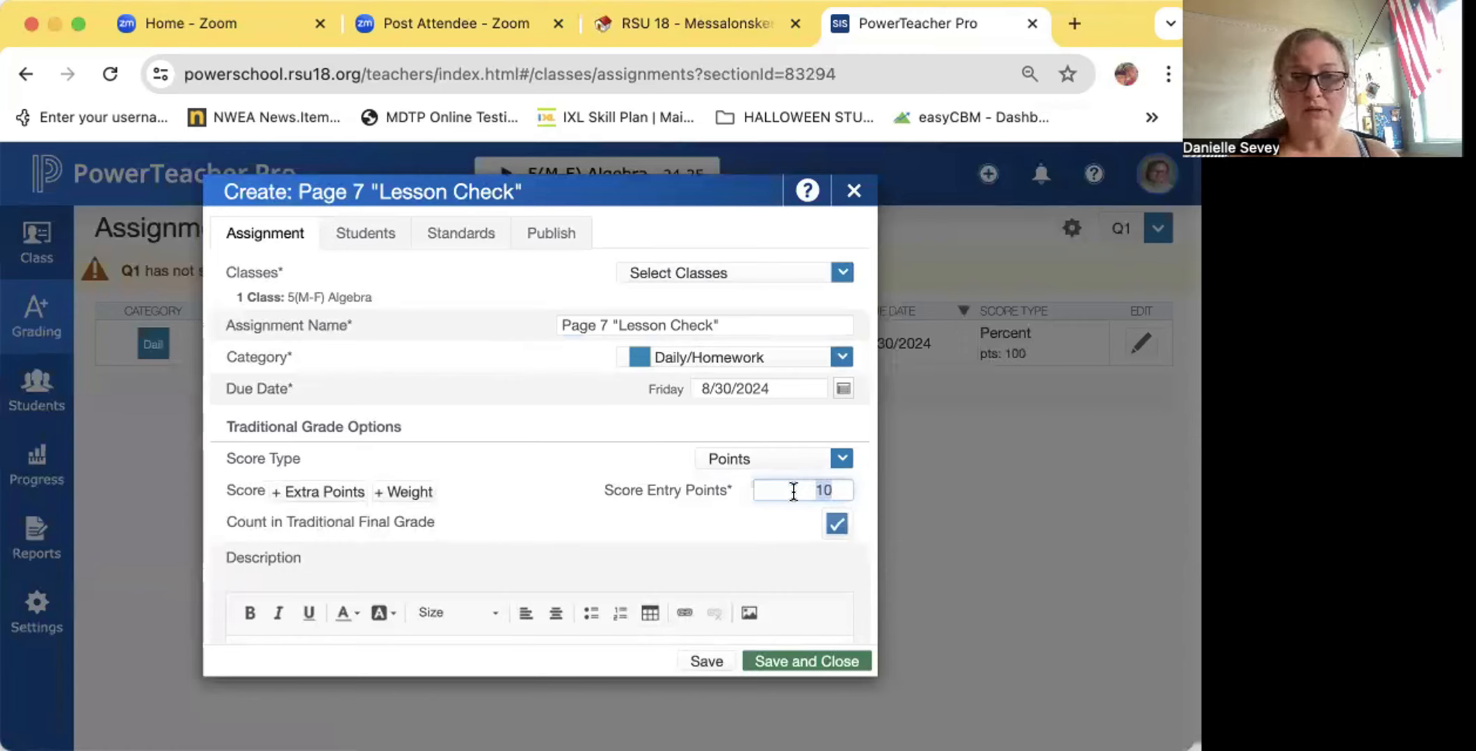
type("8")
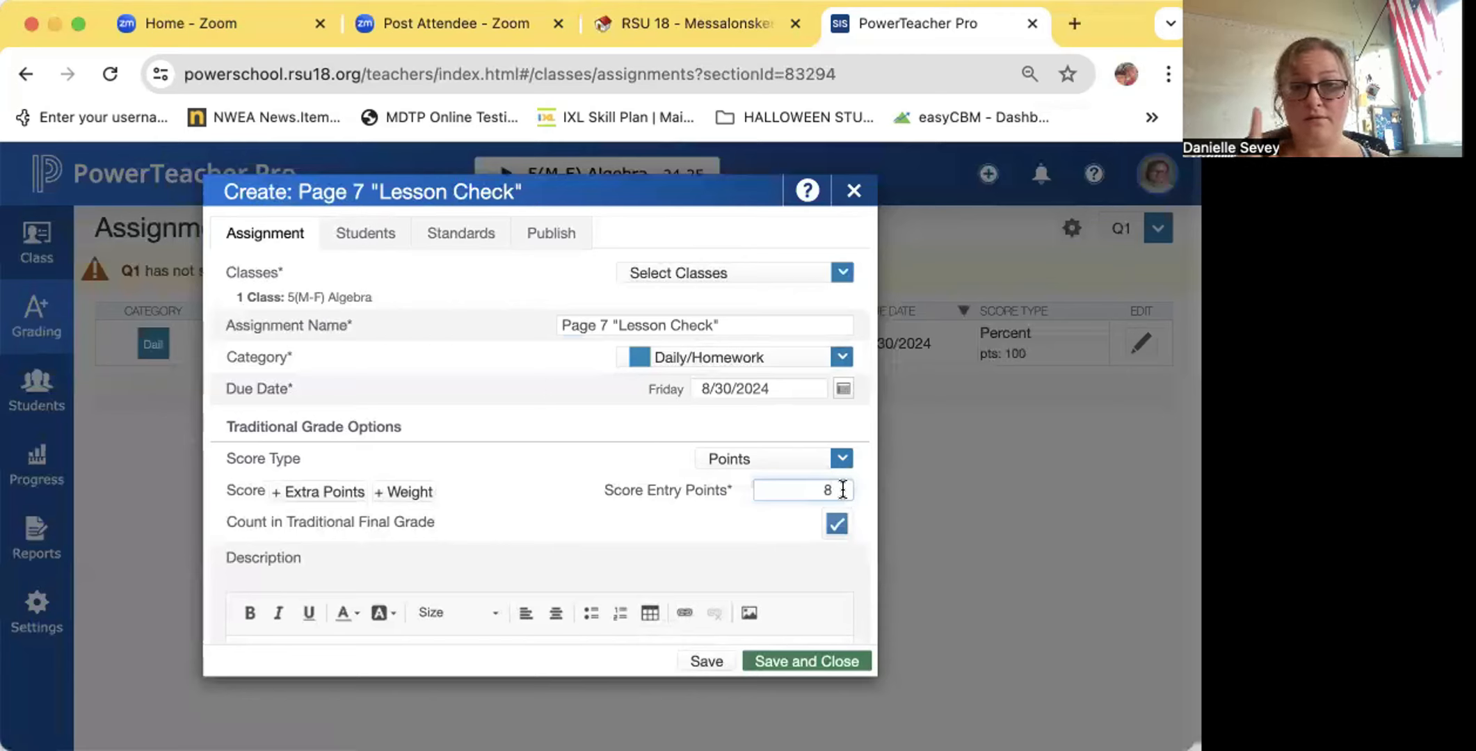
Step: Change the assignment's score type to Percent and set its points to 100
left_click(842, 459)
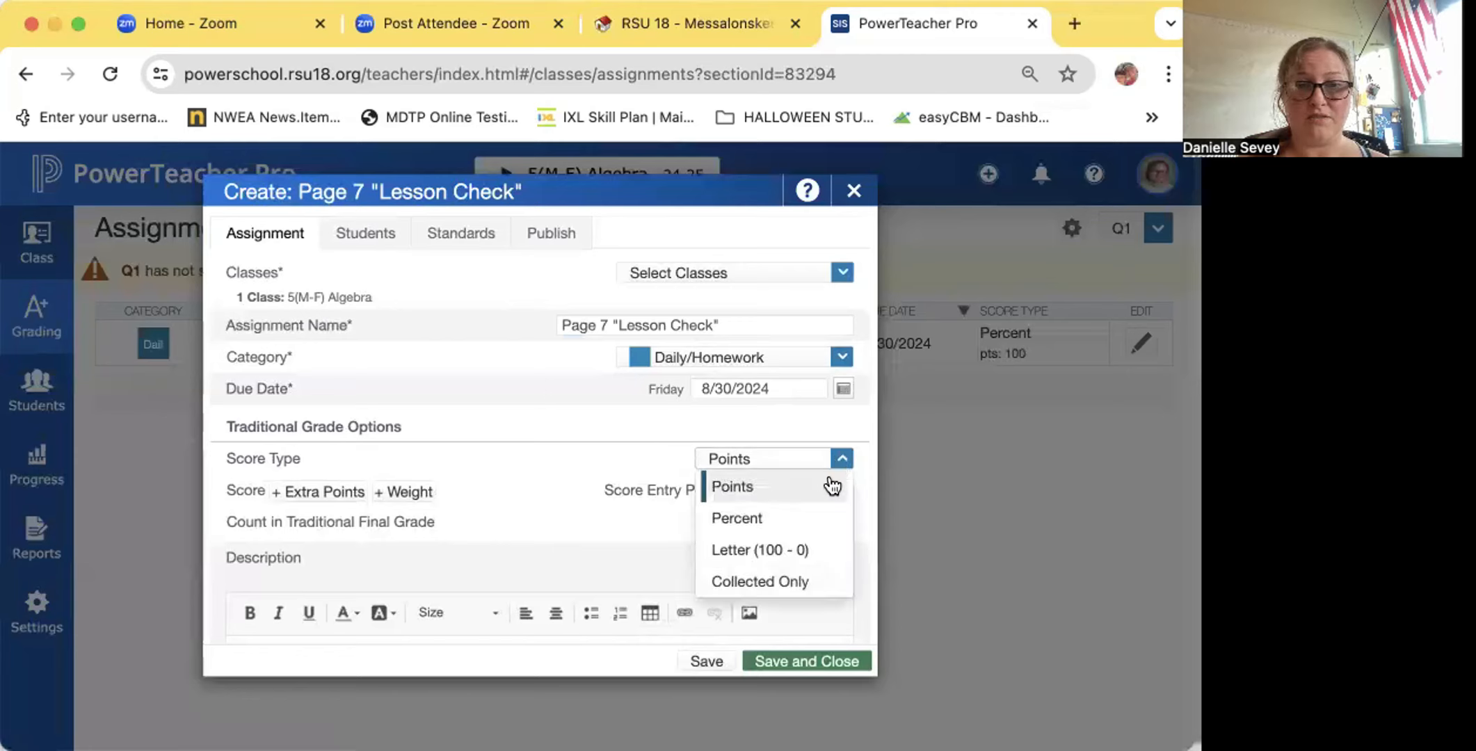
left_click(823, 530)
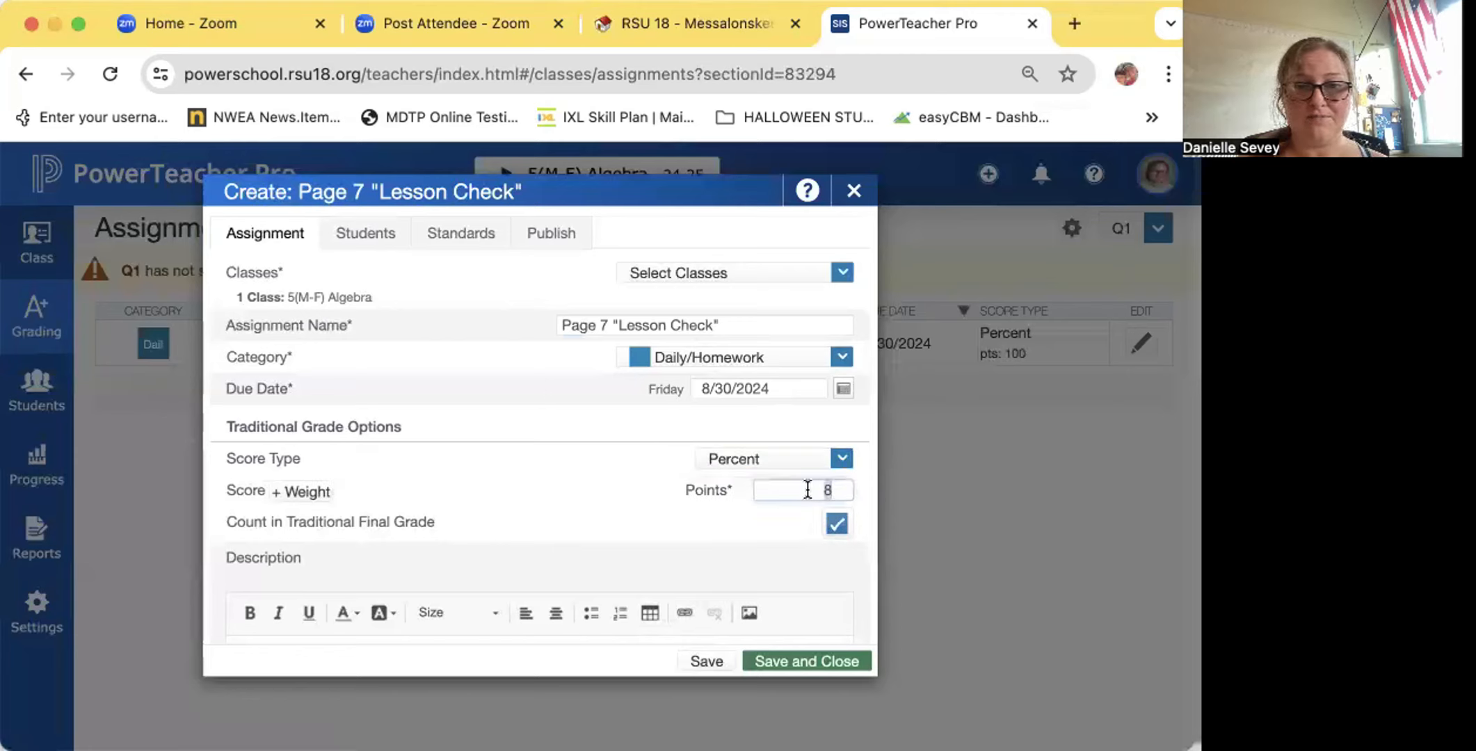
type("100")
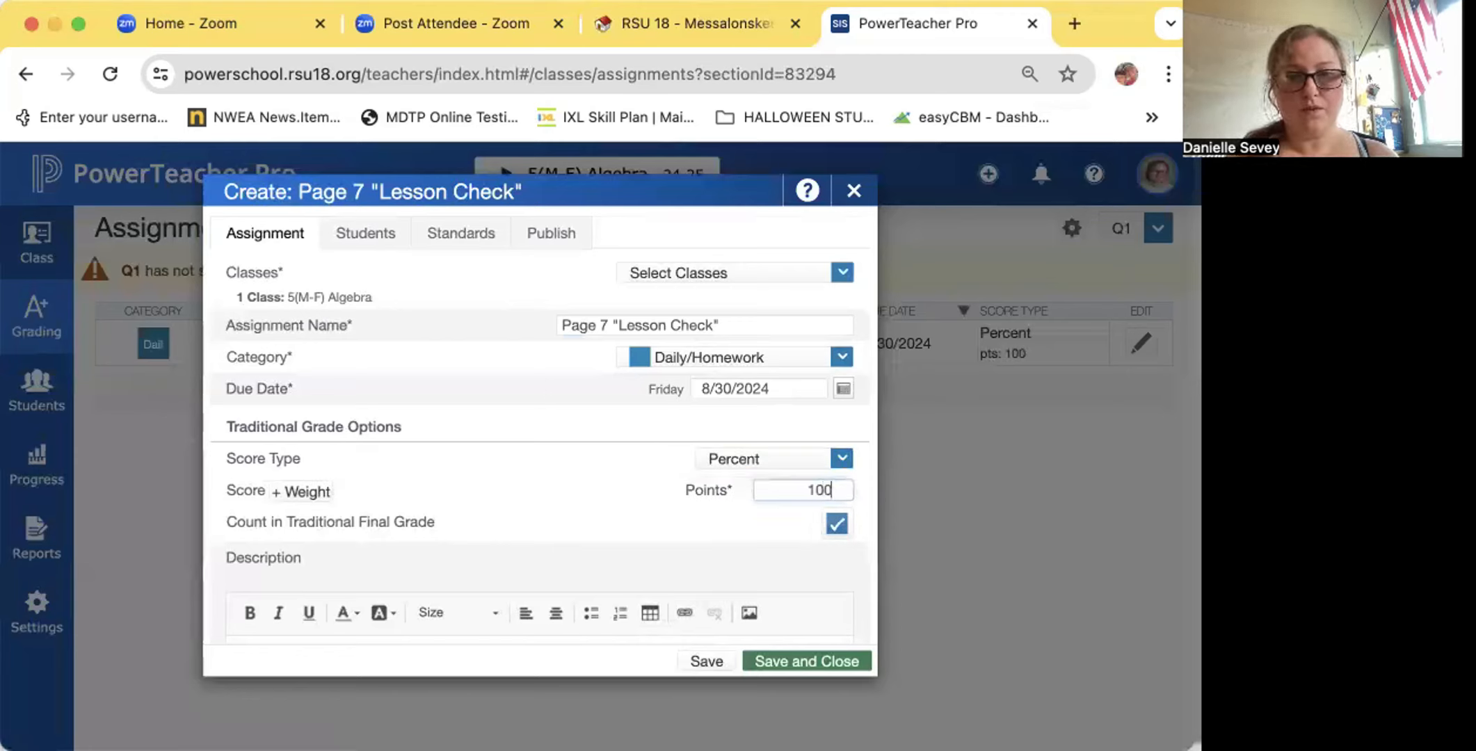
left_click(824, 465)
left_click(829, 466)
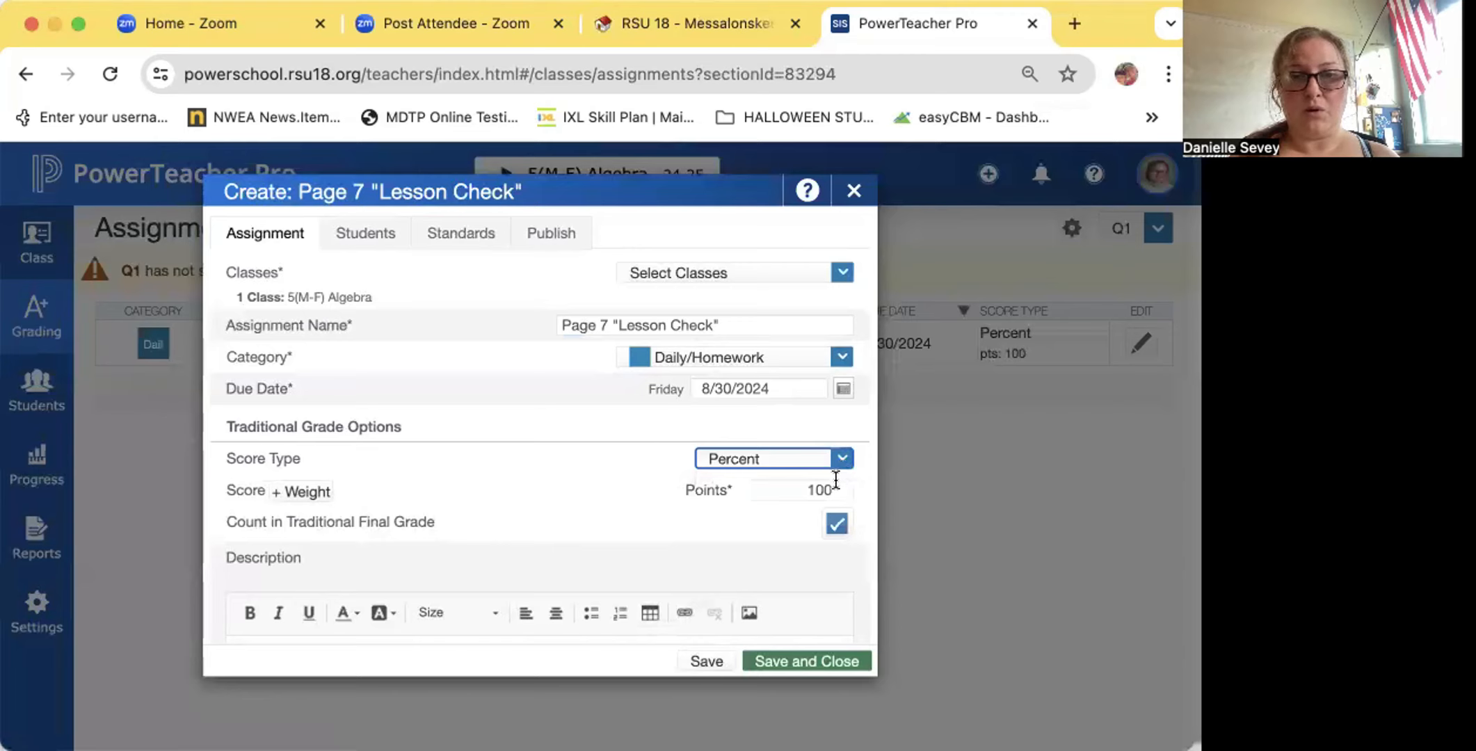
Step: Set the points of the percent-scored assignment to 8
left_click(785, 486)
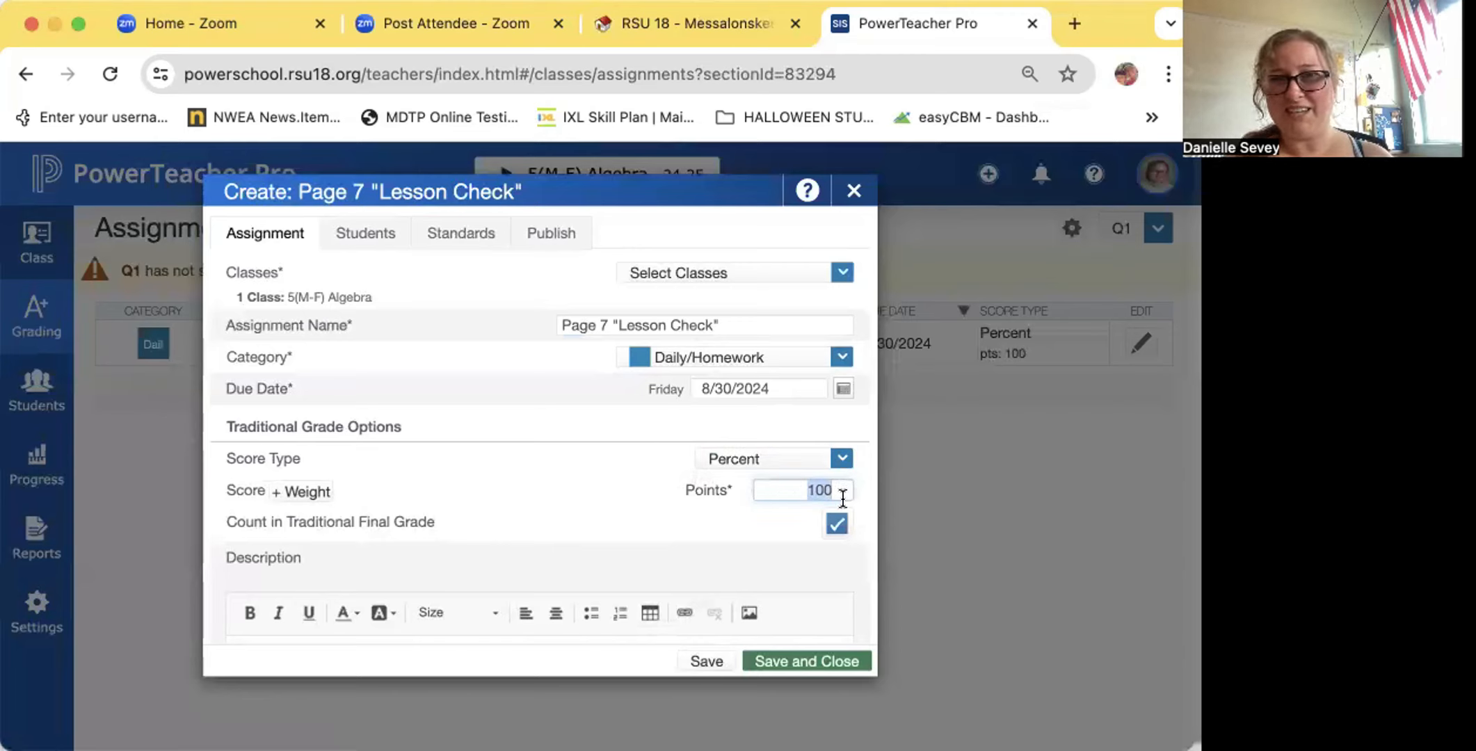
type("8")
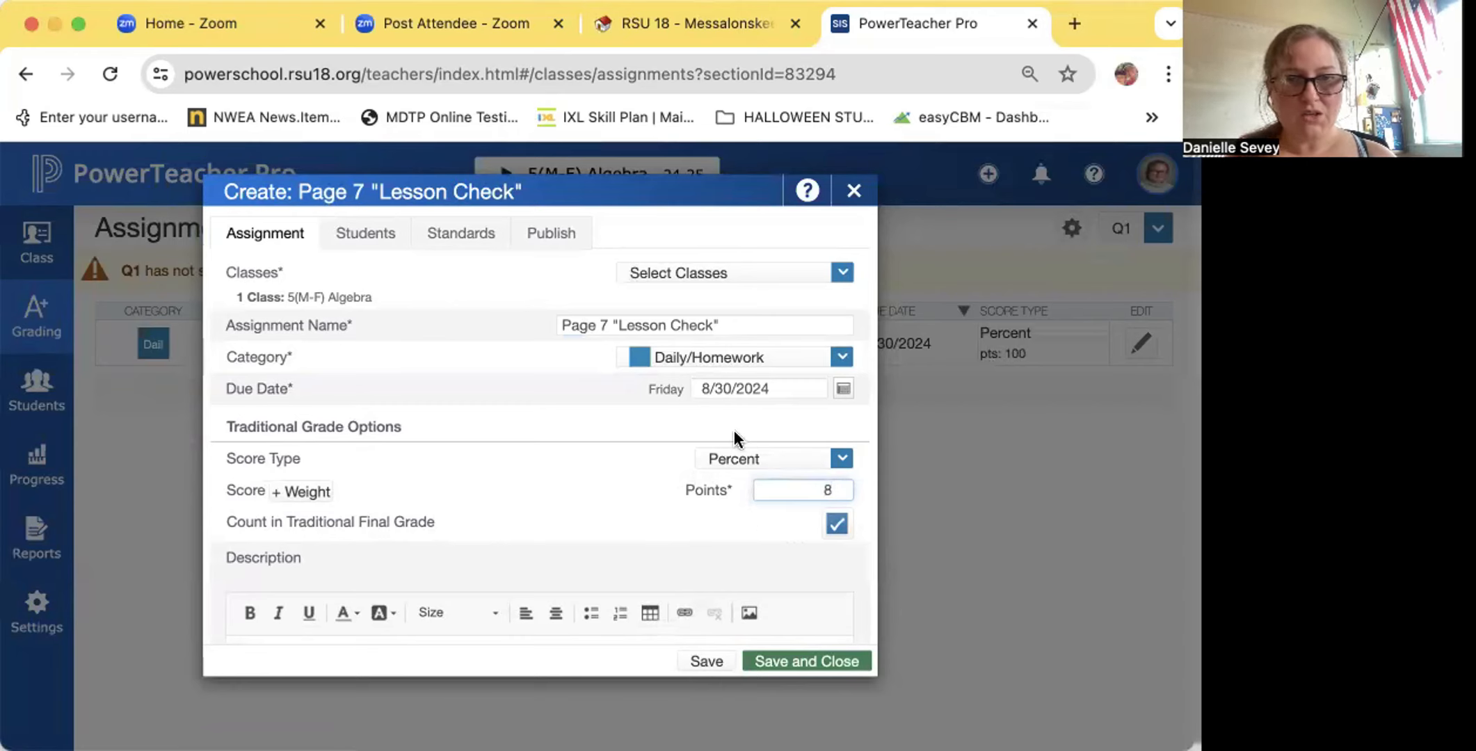
scroll(754, 518, "down", 1)
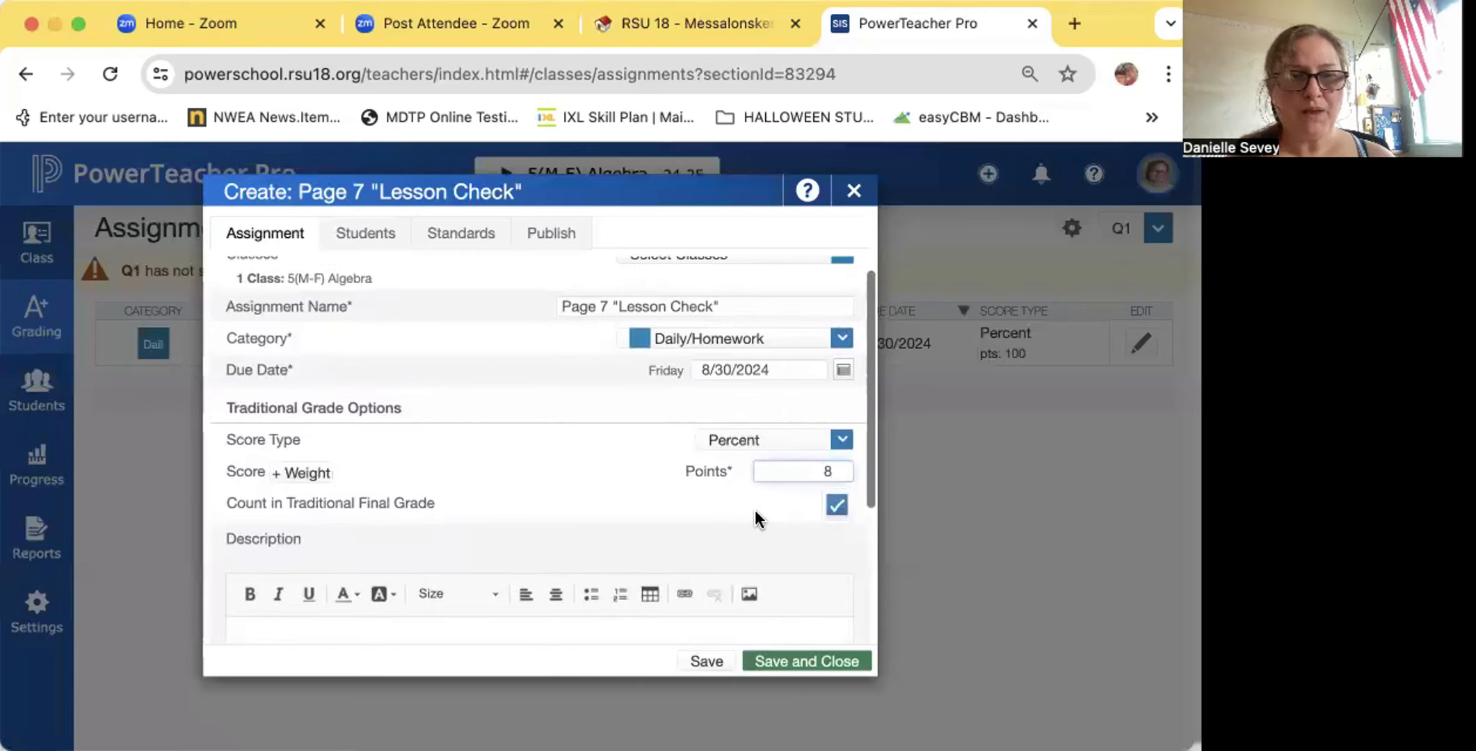
Step: Enter the assignment description "Assignment started in class on 8/28"
scroll(768, 501, "down", 5)
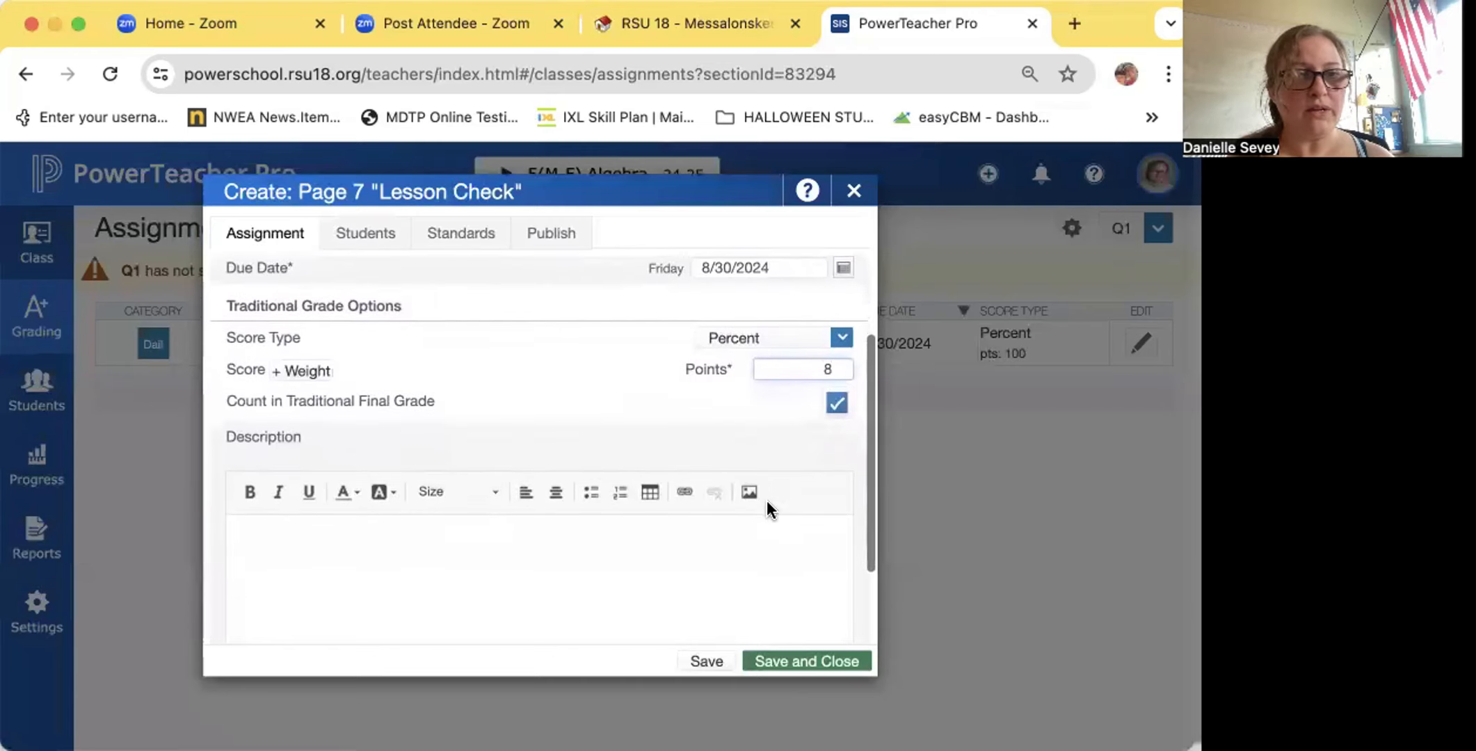
scroll(767, 500, "down", 1)
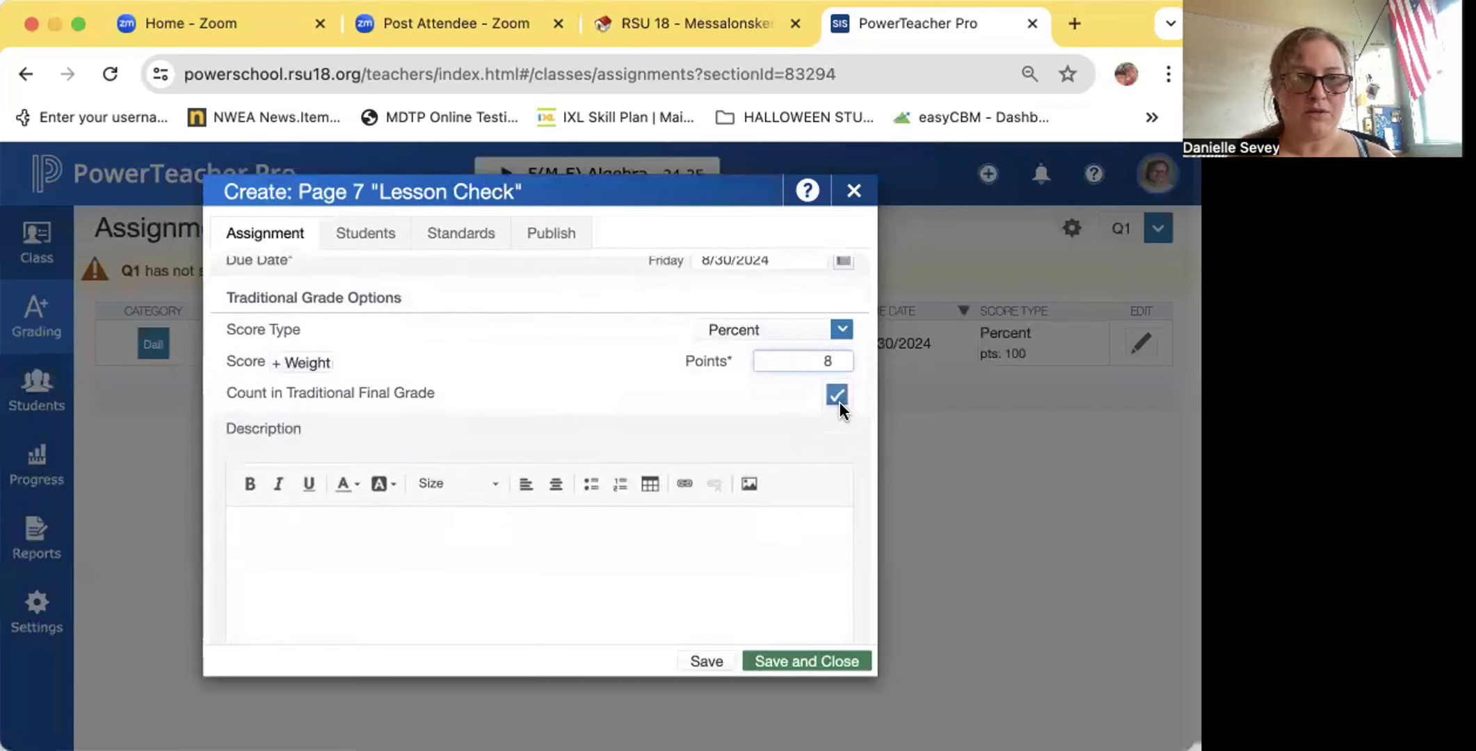
scroll(838, 401, "down", 5)
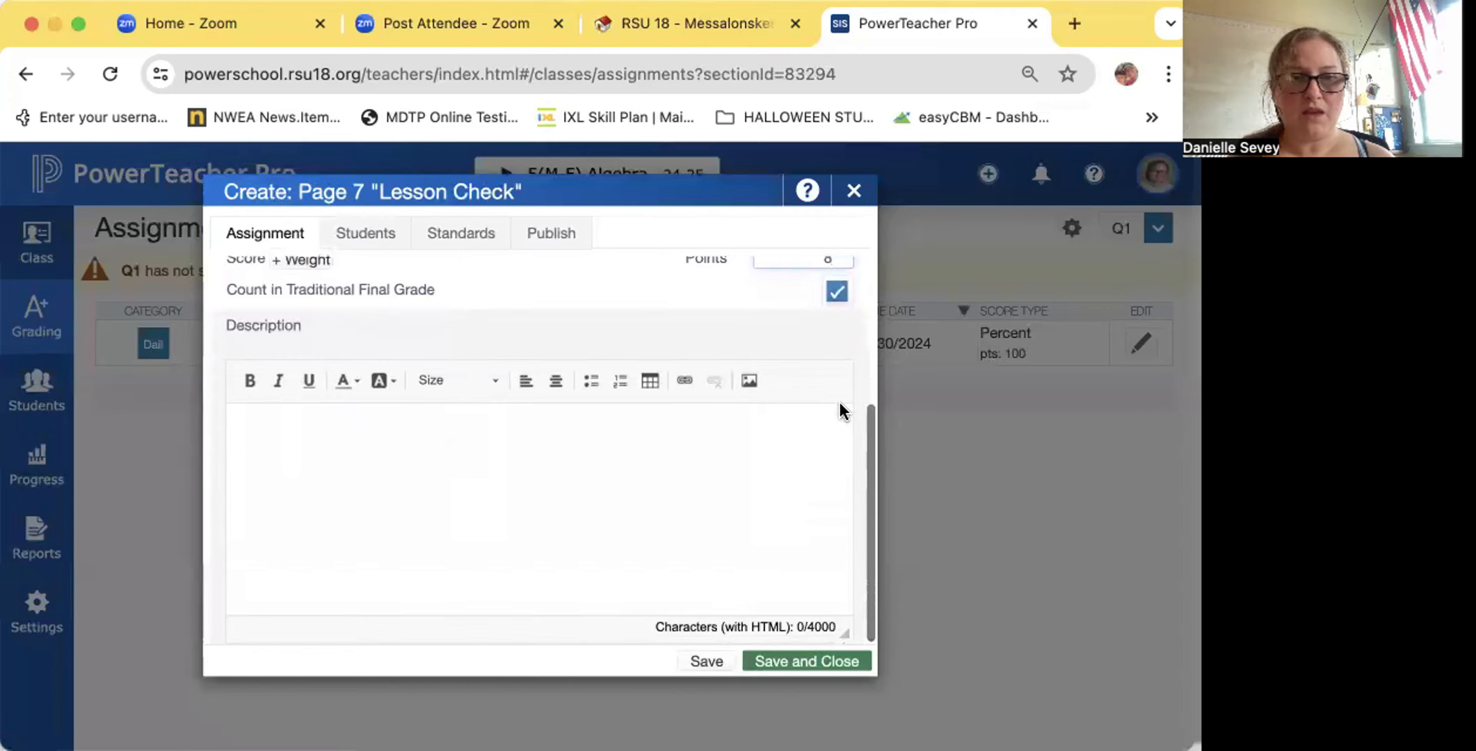
left_click(778, 432)
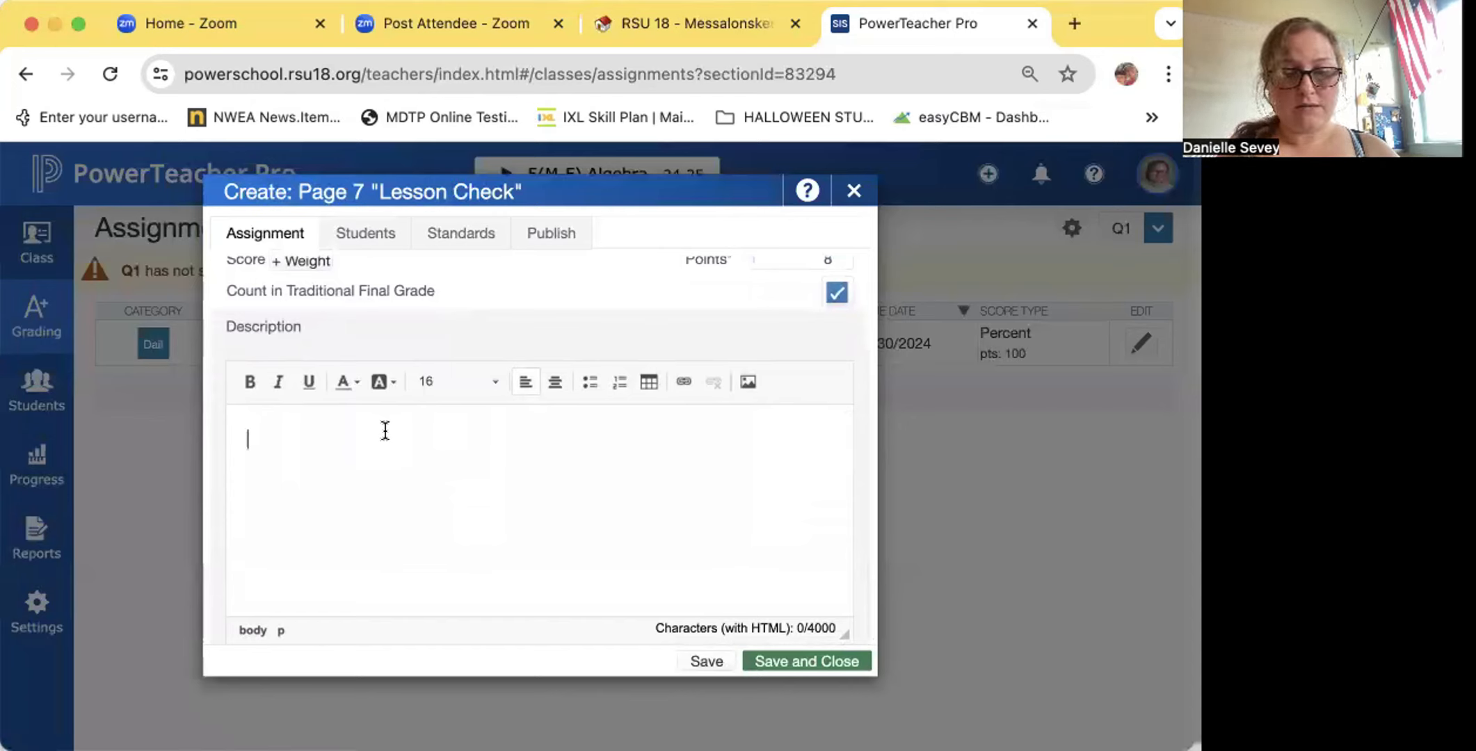
type("Assgi")
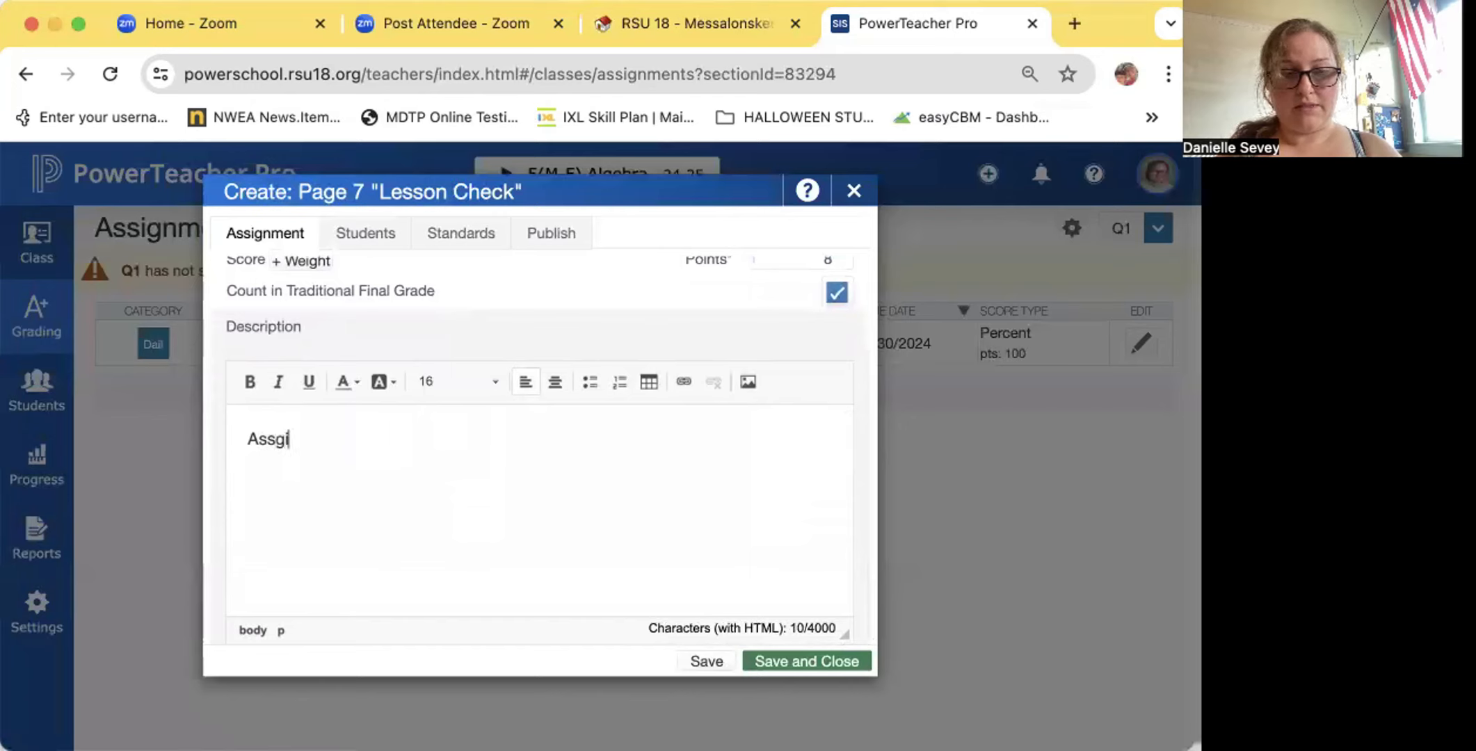
key("BackSpace")
key("BackSpace")
type("ig")
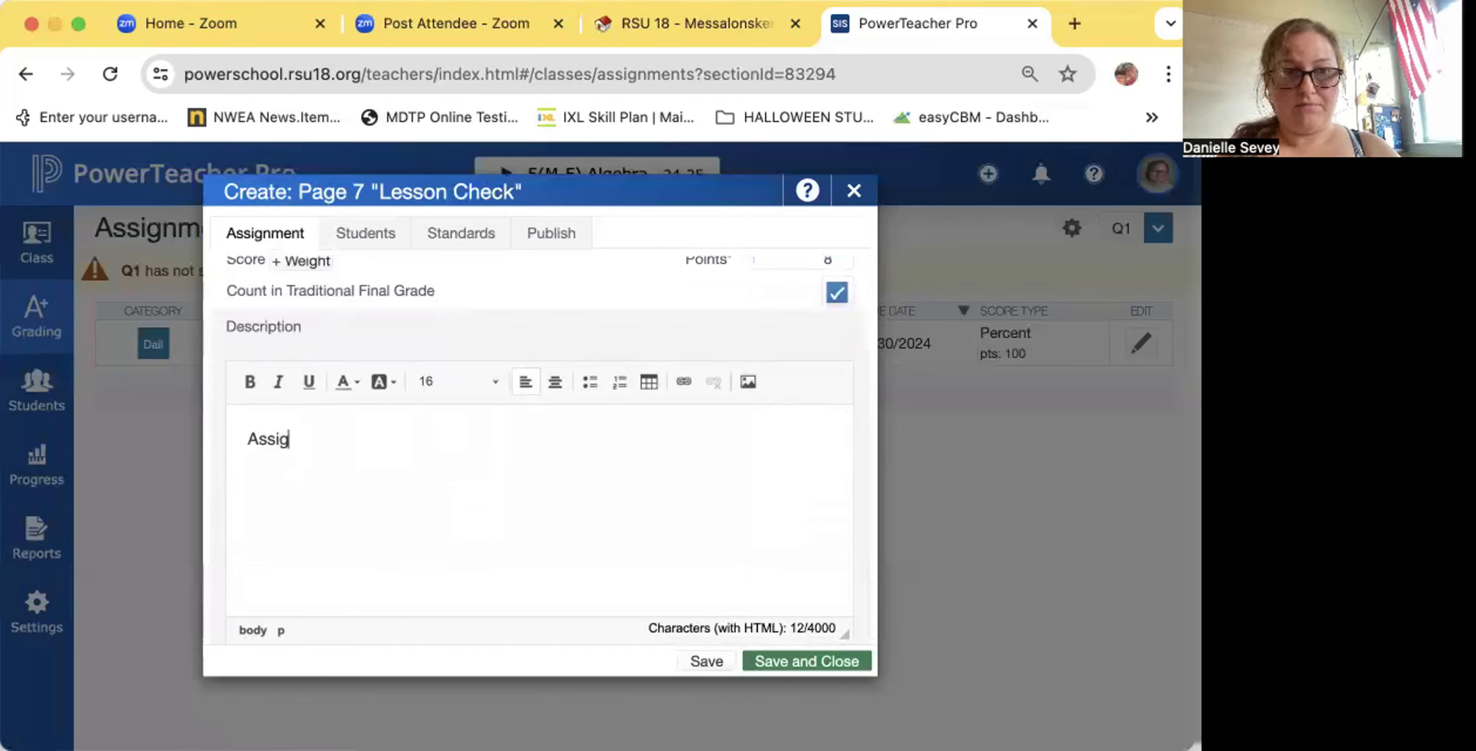
type("nment start")
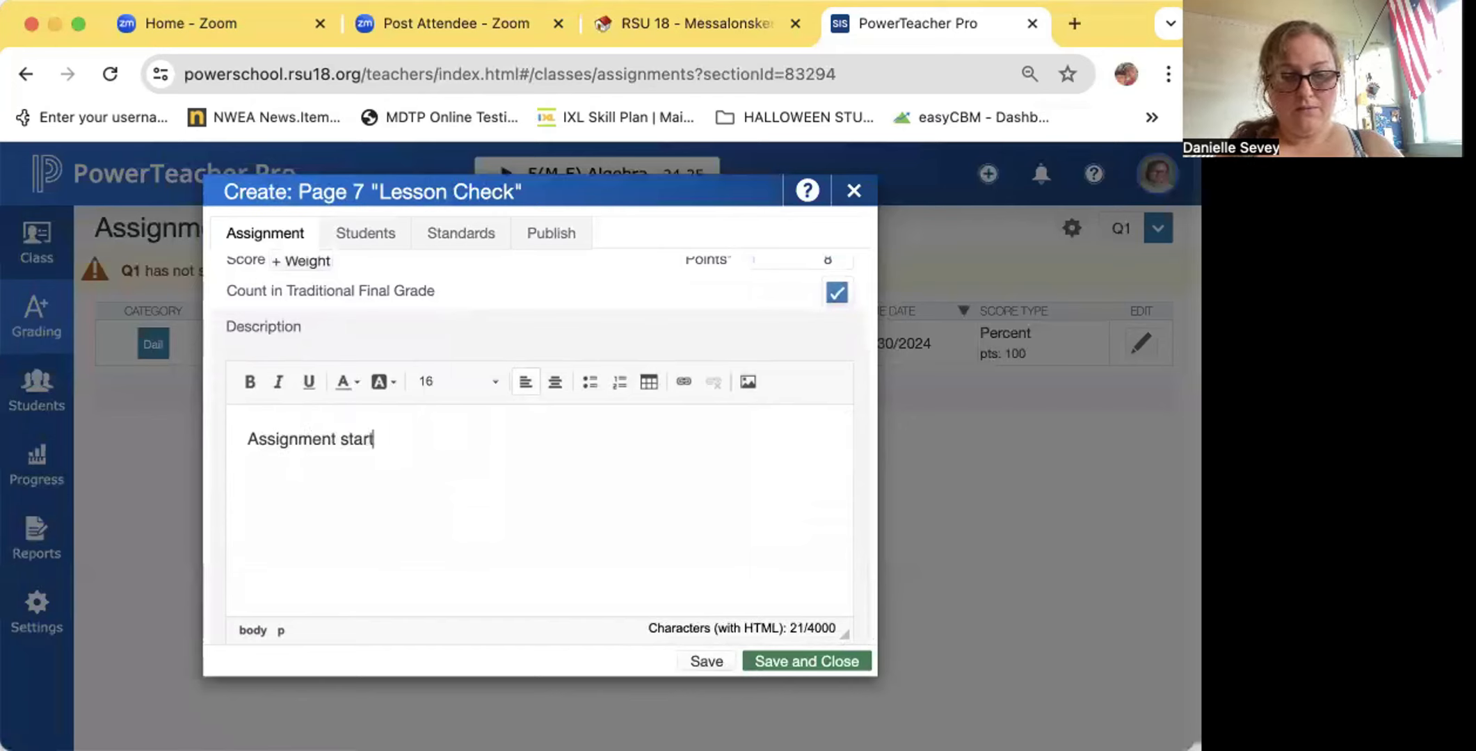
type("ed in class on ")
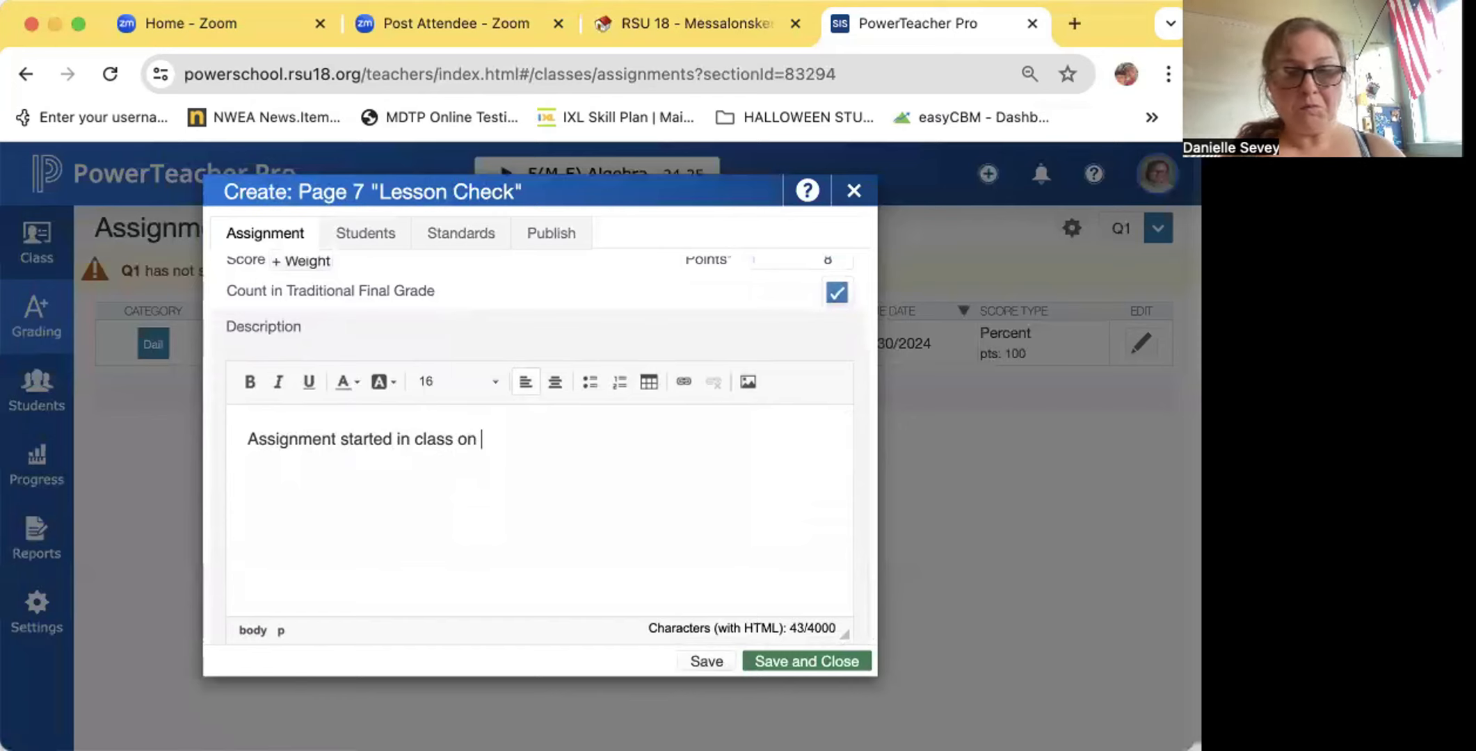
type("8/28")
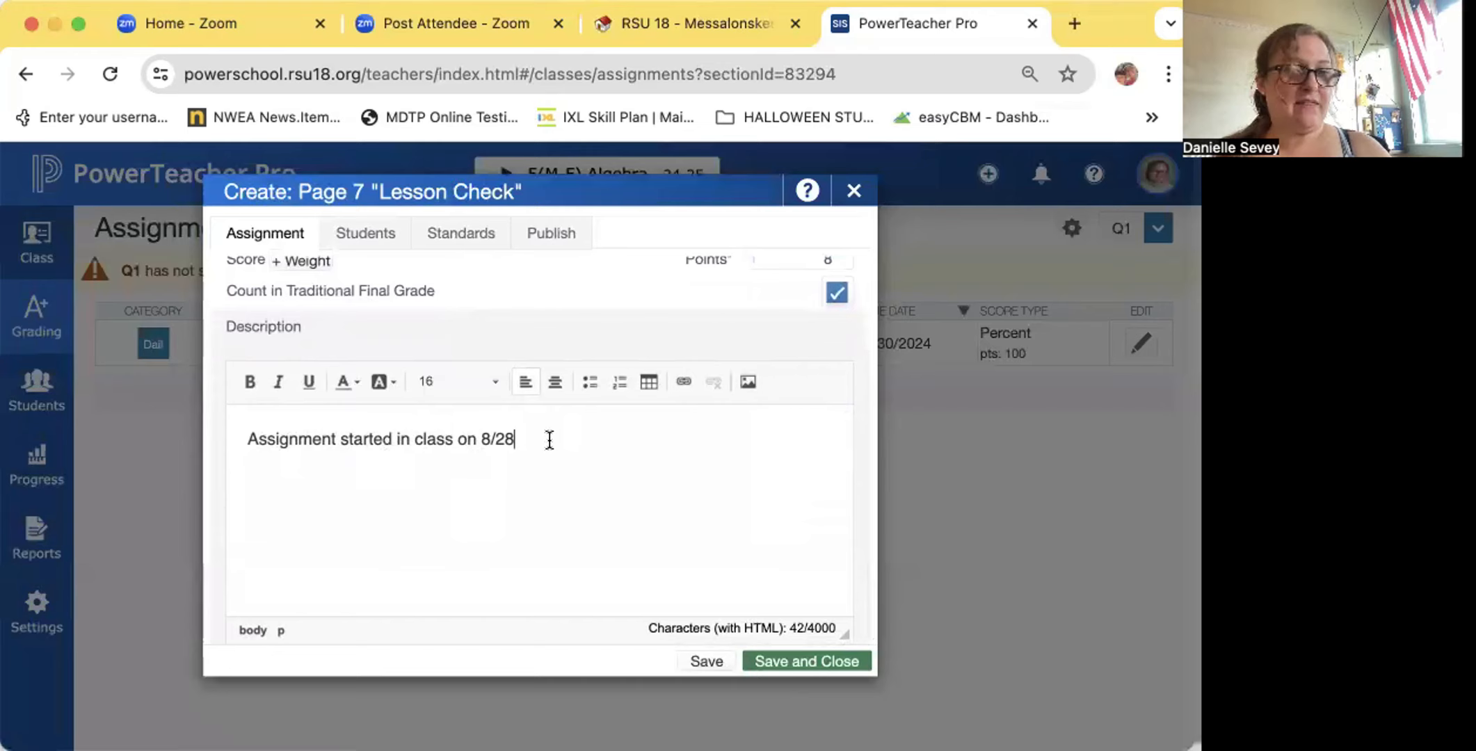
Step: Replace the assignment description with "See Google Classroom for video help"
left_click_drag(547, 439, 224, 438)
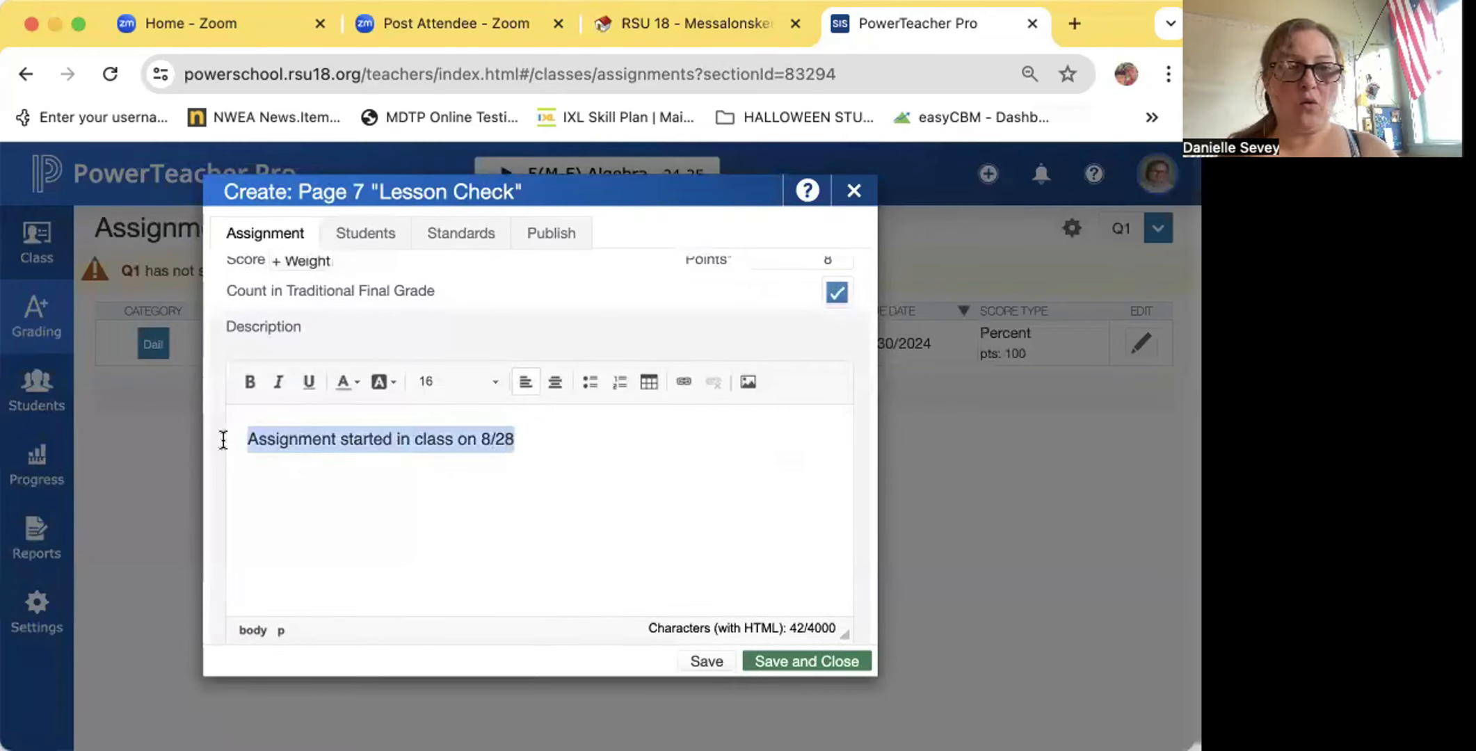
type("See Google ")
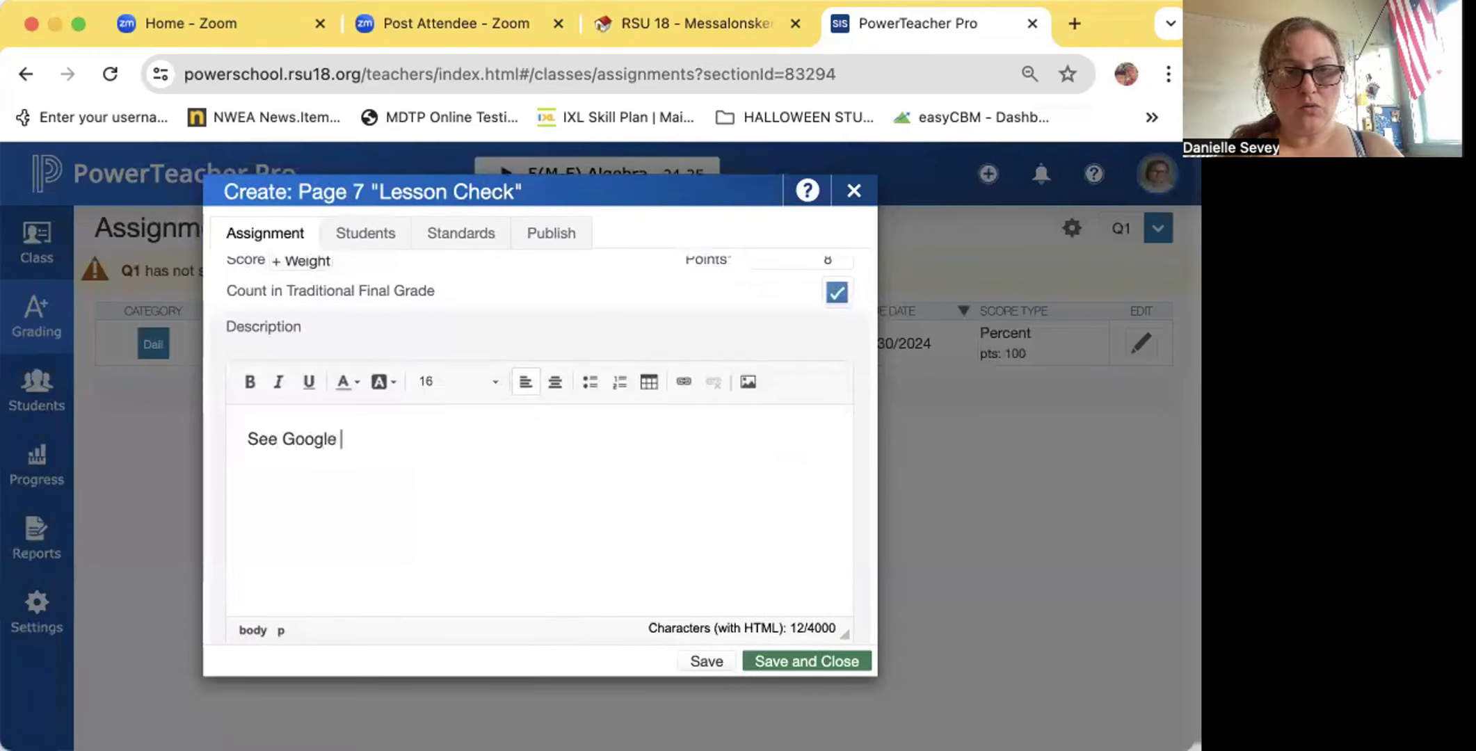
type("Classroom for ")
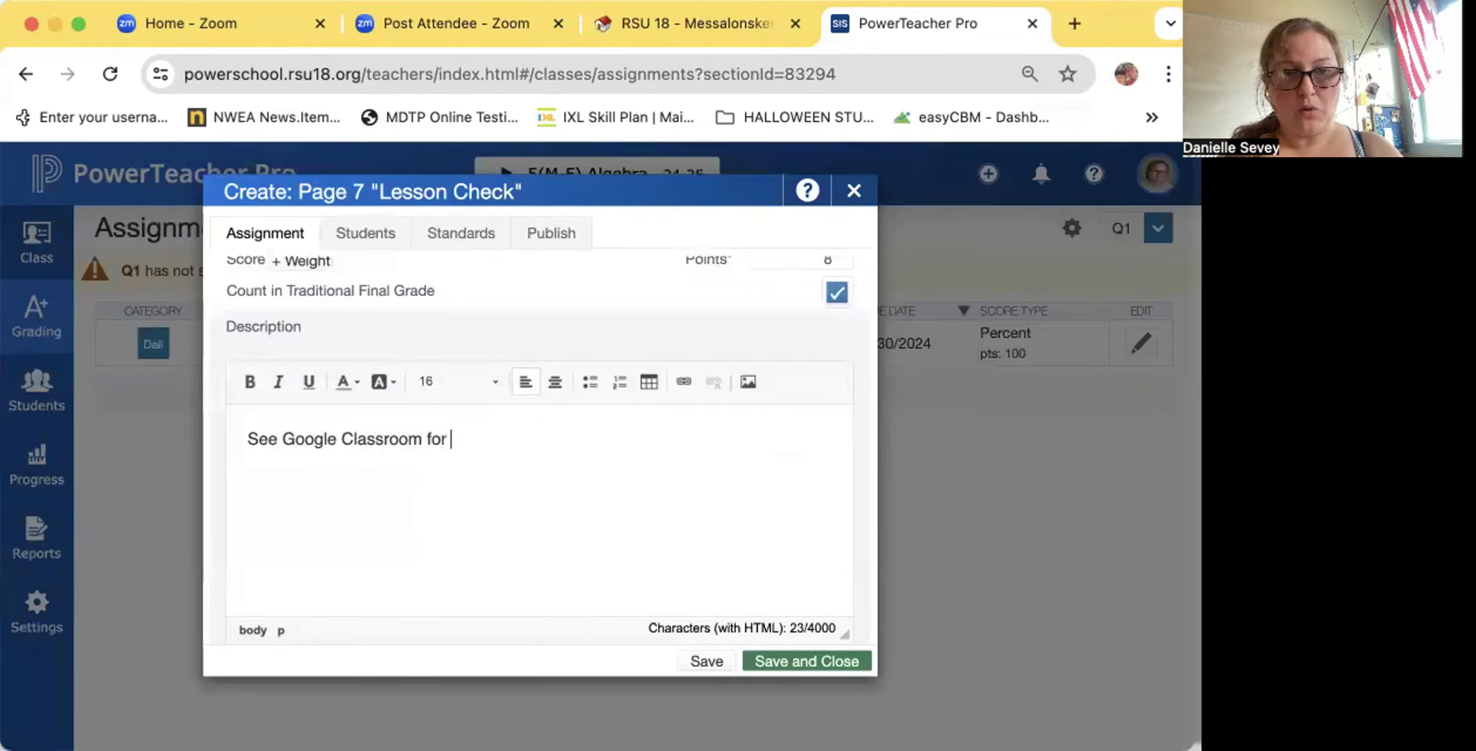
type("video help")
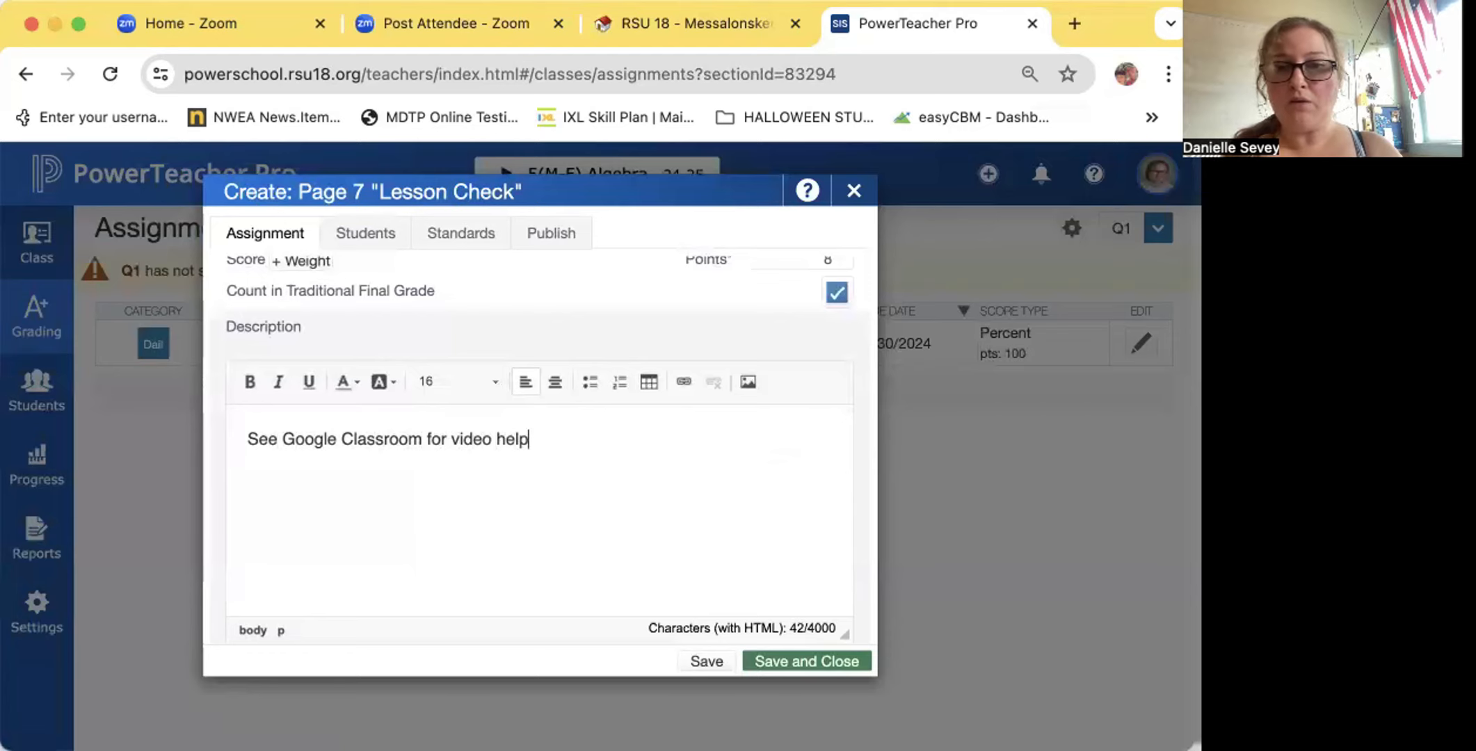
Step: Clear all text from the assignment's description
left_click_drag(539, 451, 165, 445)
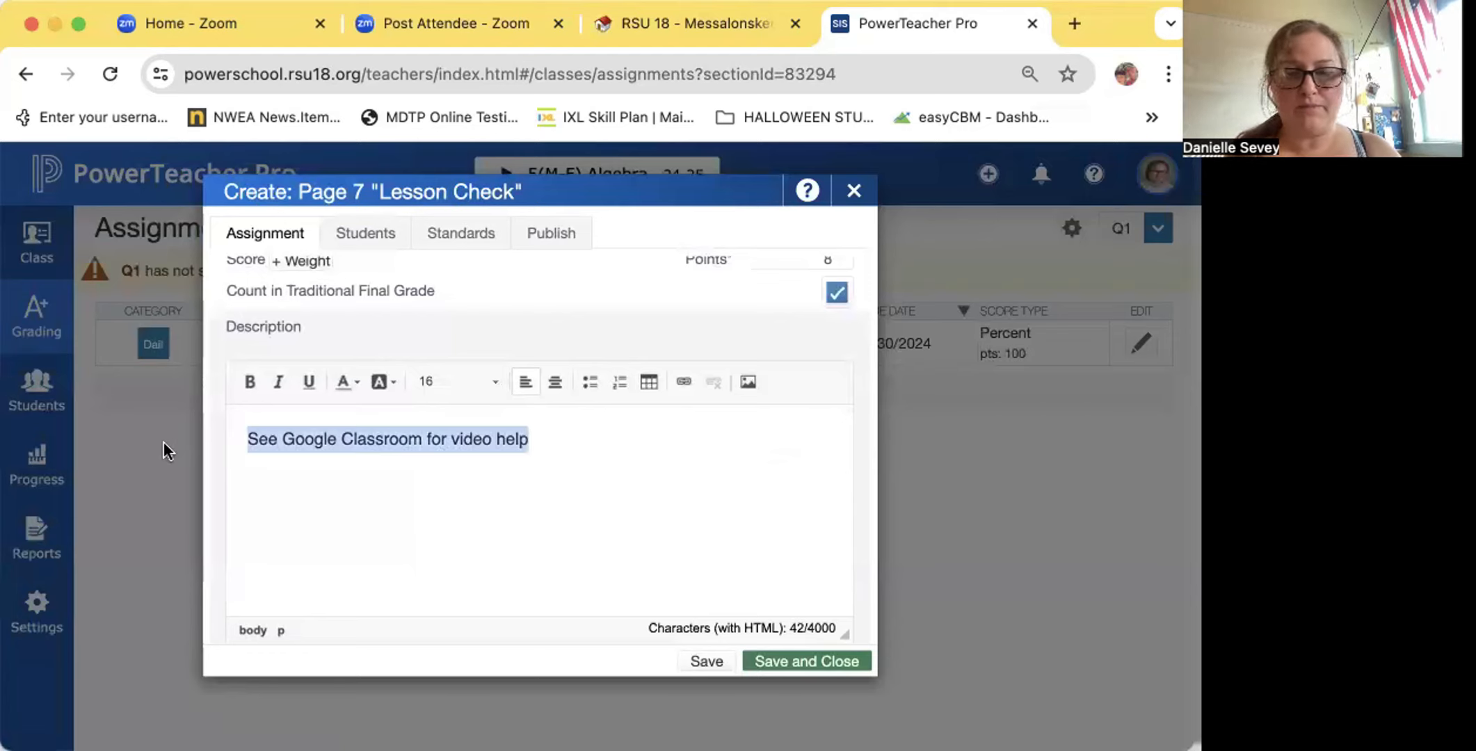
key("BackSpace")
scroll(623, 553, "up", 5)
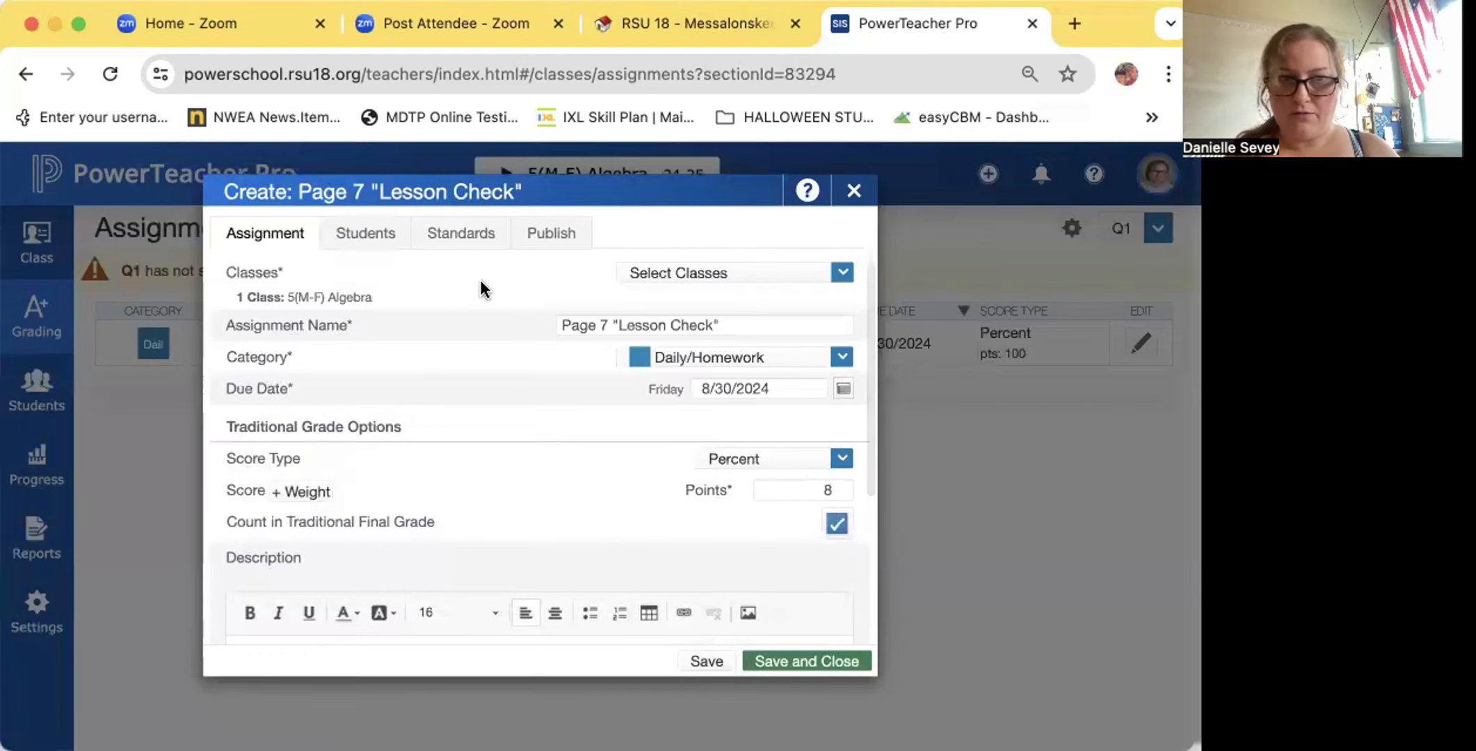
Step: Check which students the assignment applies to, and browse the standards filtered by ".5."
left_click(382, 236)
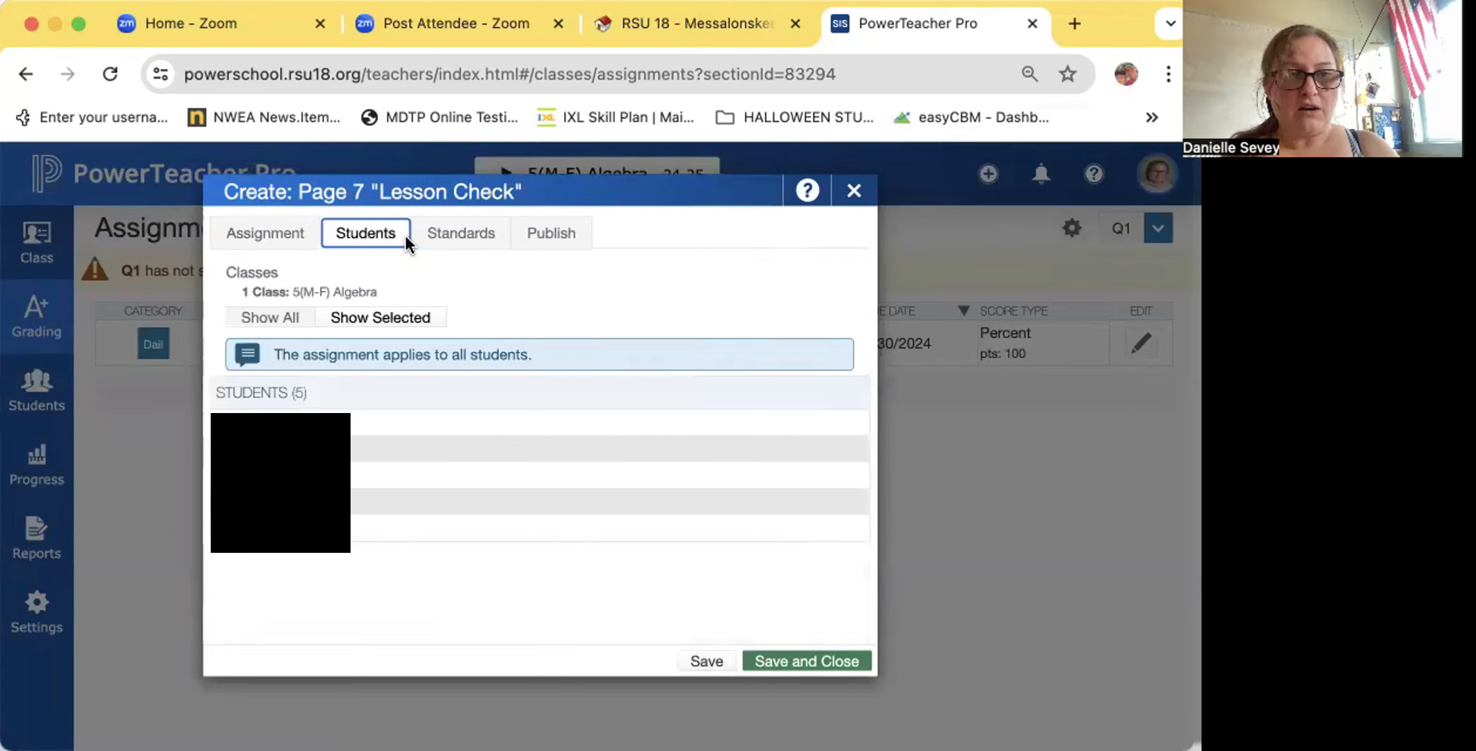
left_click(437, 233)
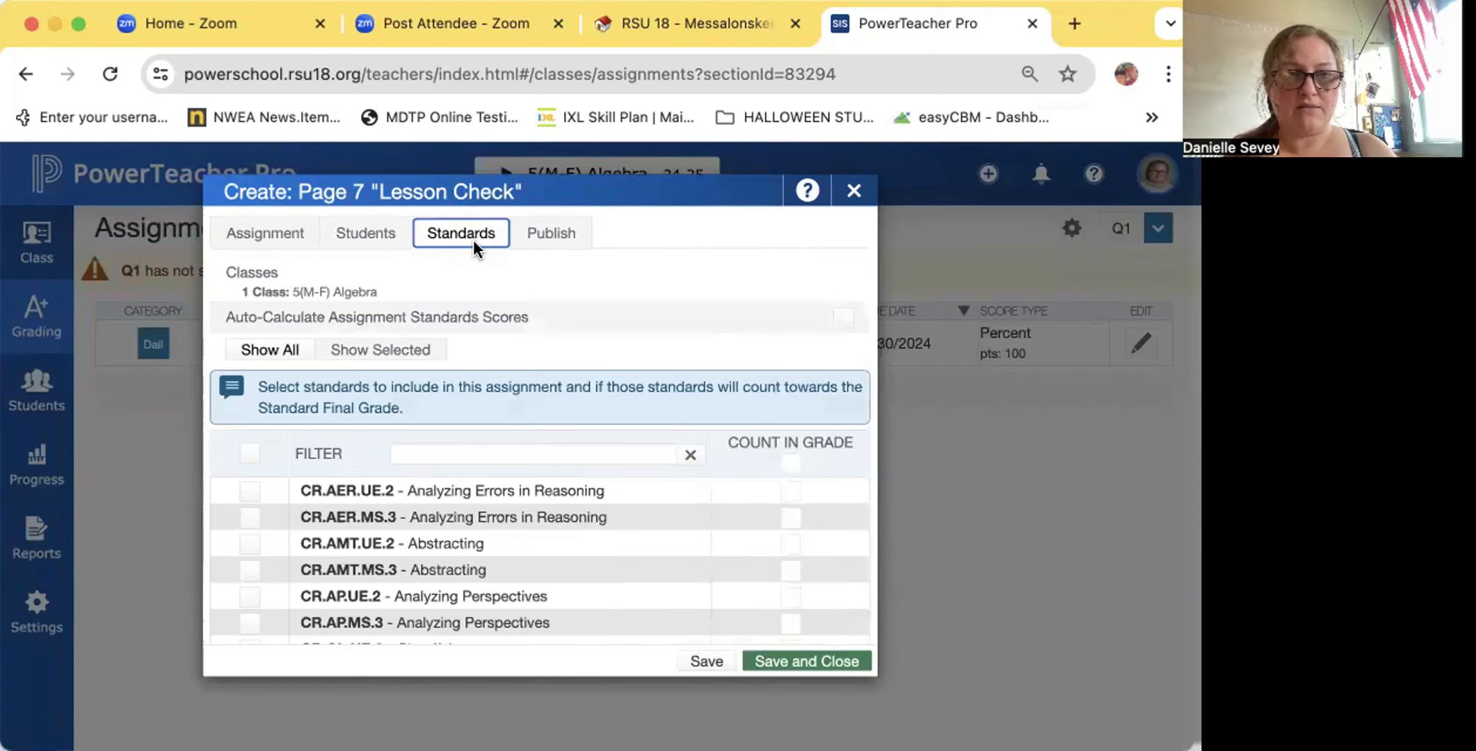
left_click(557, 454)
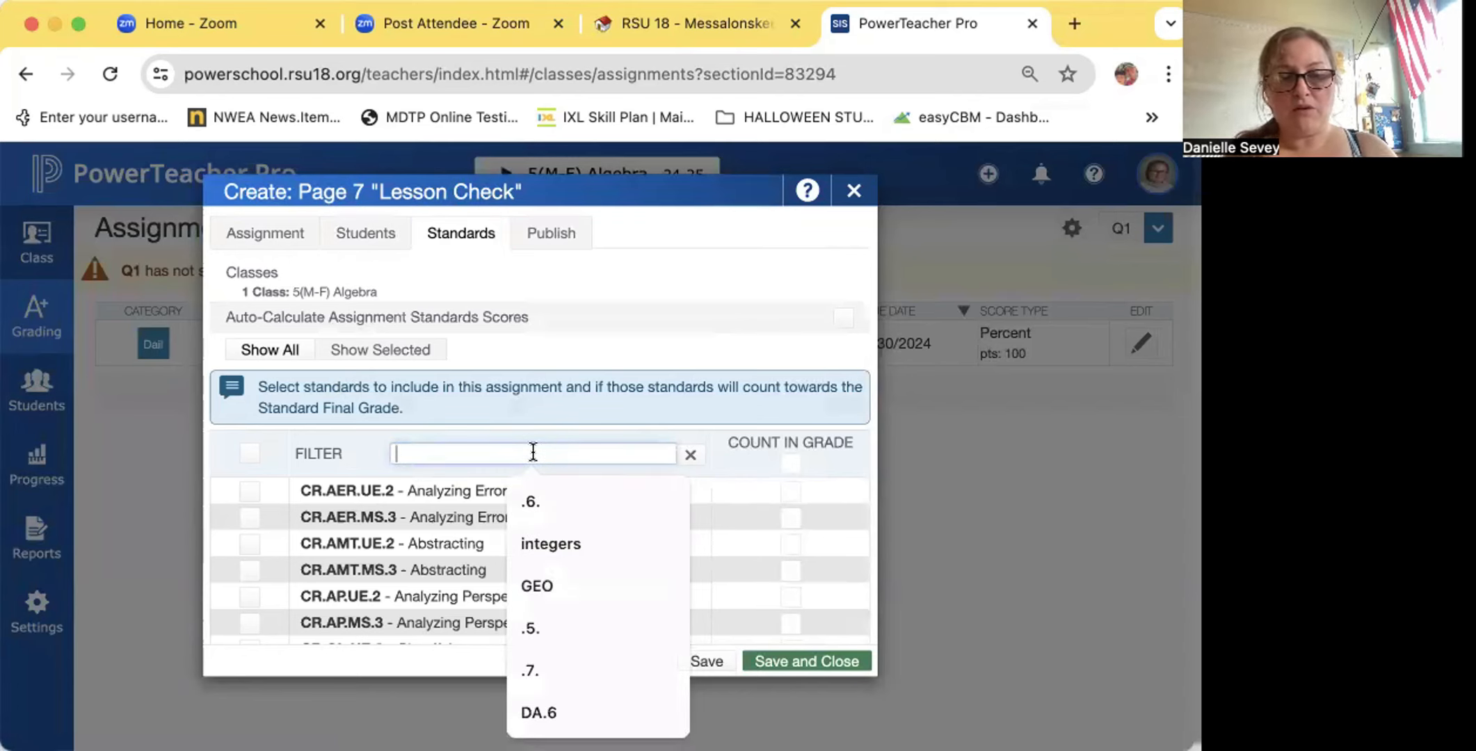
type(".5.")
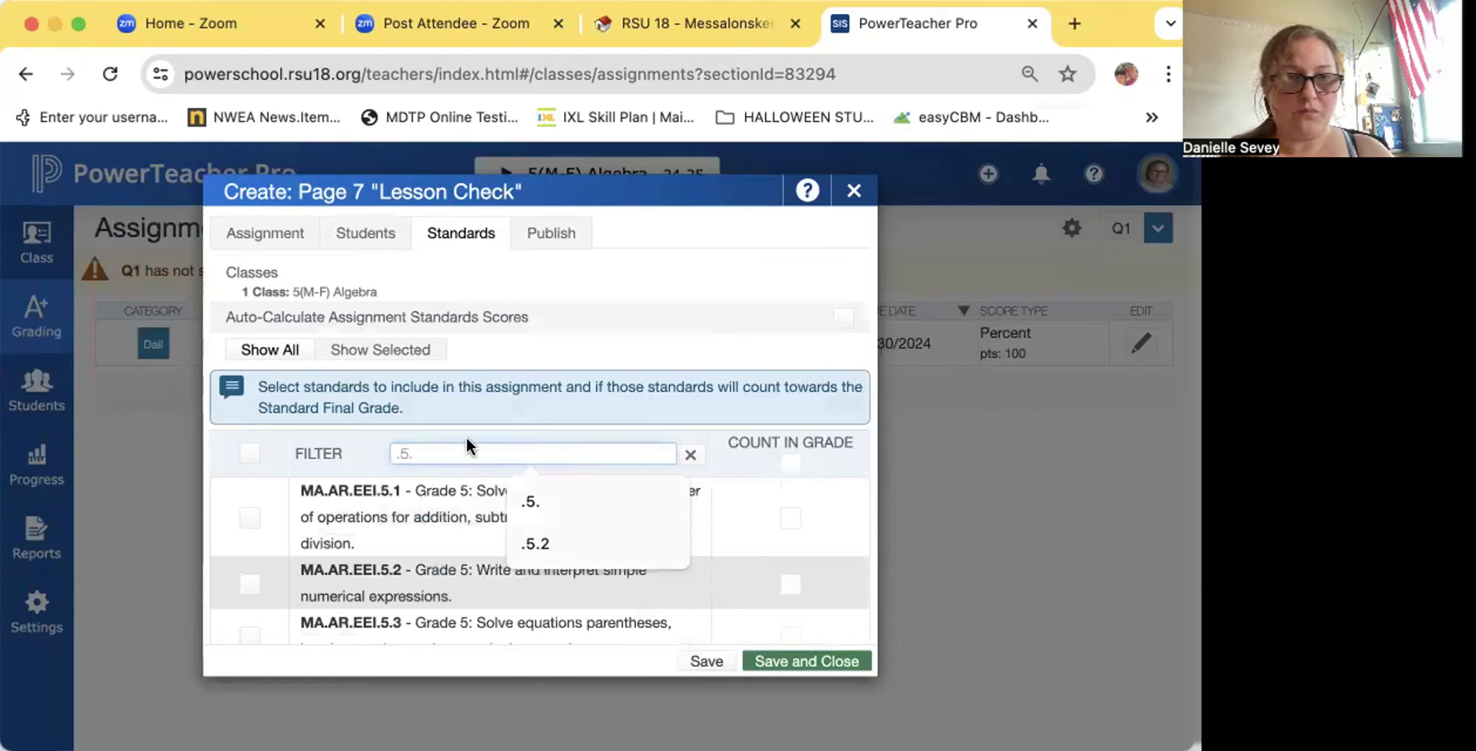
left_click_drag(416, 454, 345, 454)
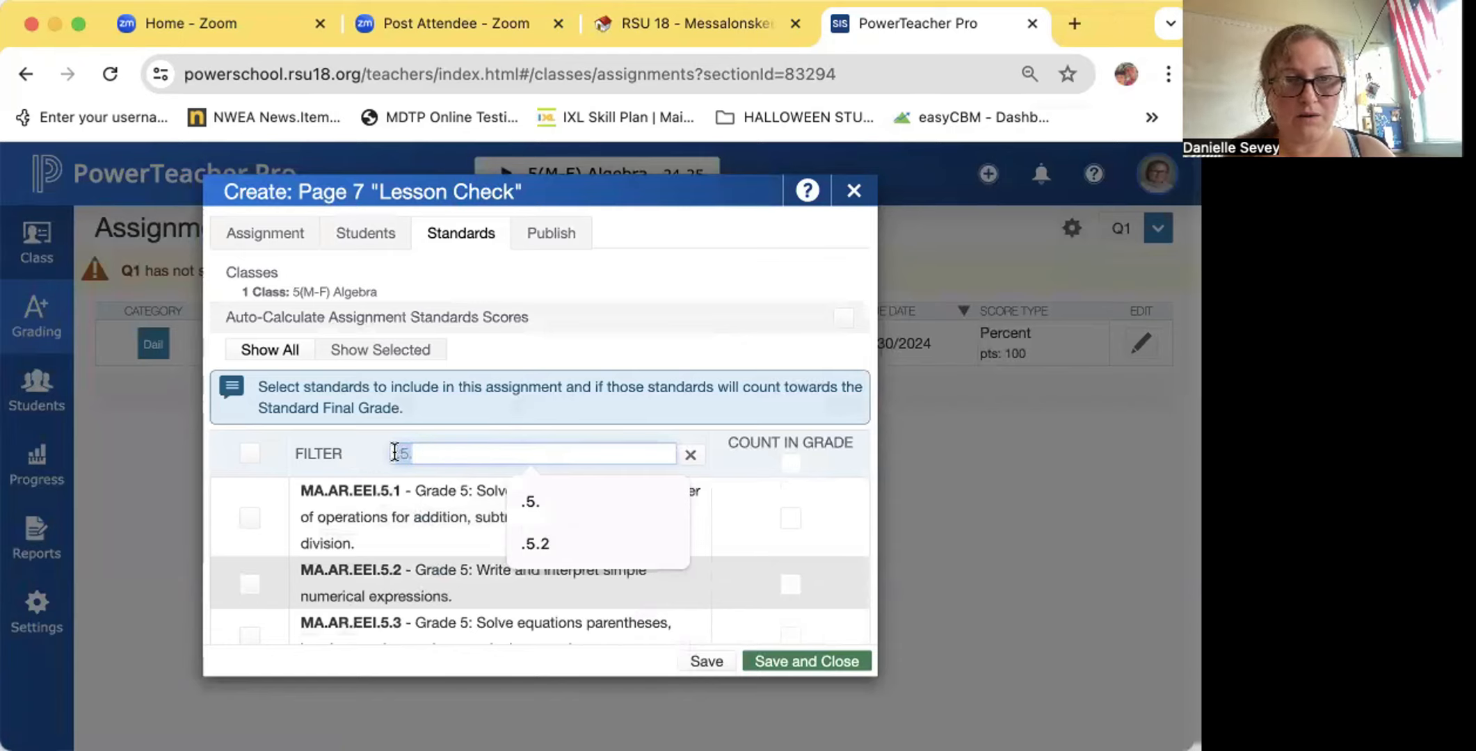
scroll(441, 494, "down", 10)
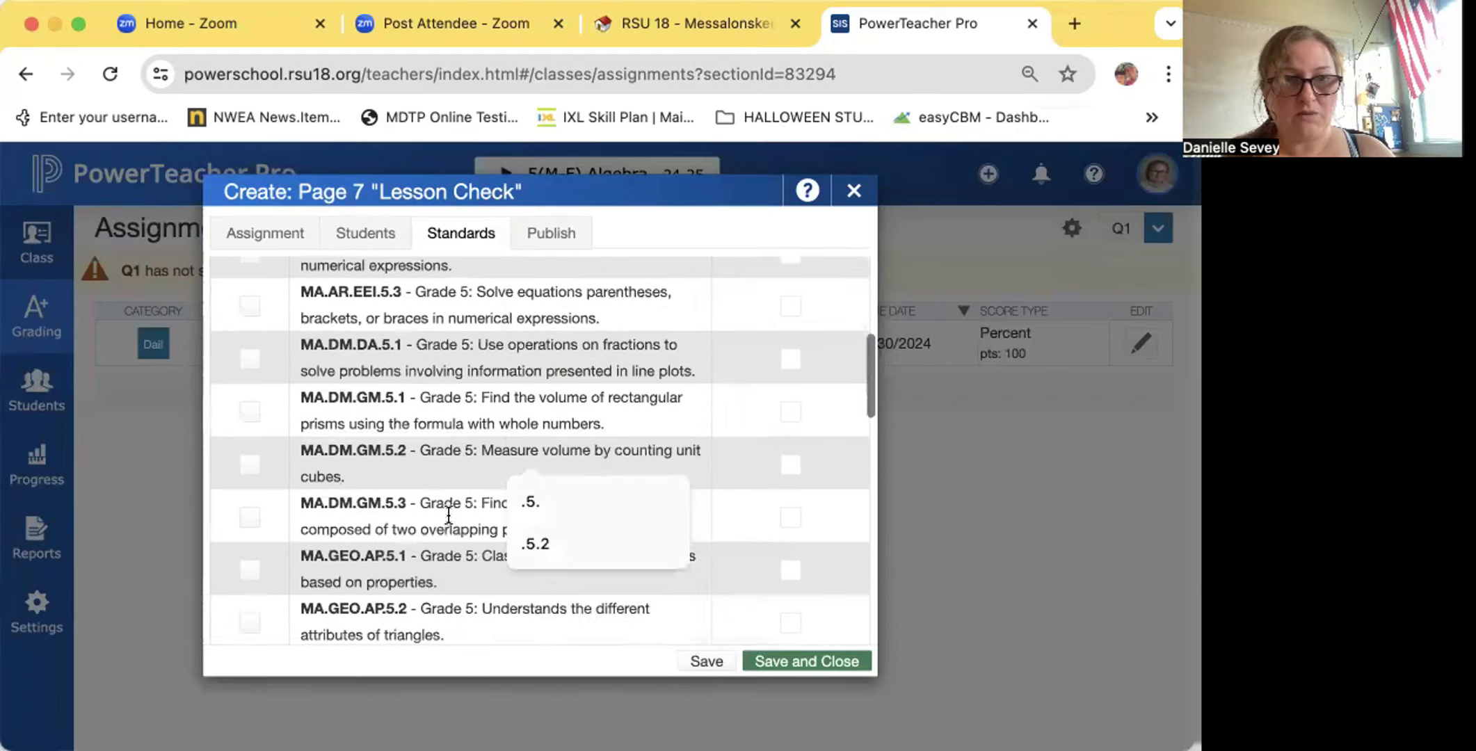
scroll(449, 515, "down", 3)
scroll(449, 515, "up", 15)
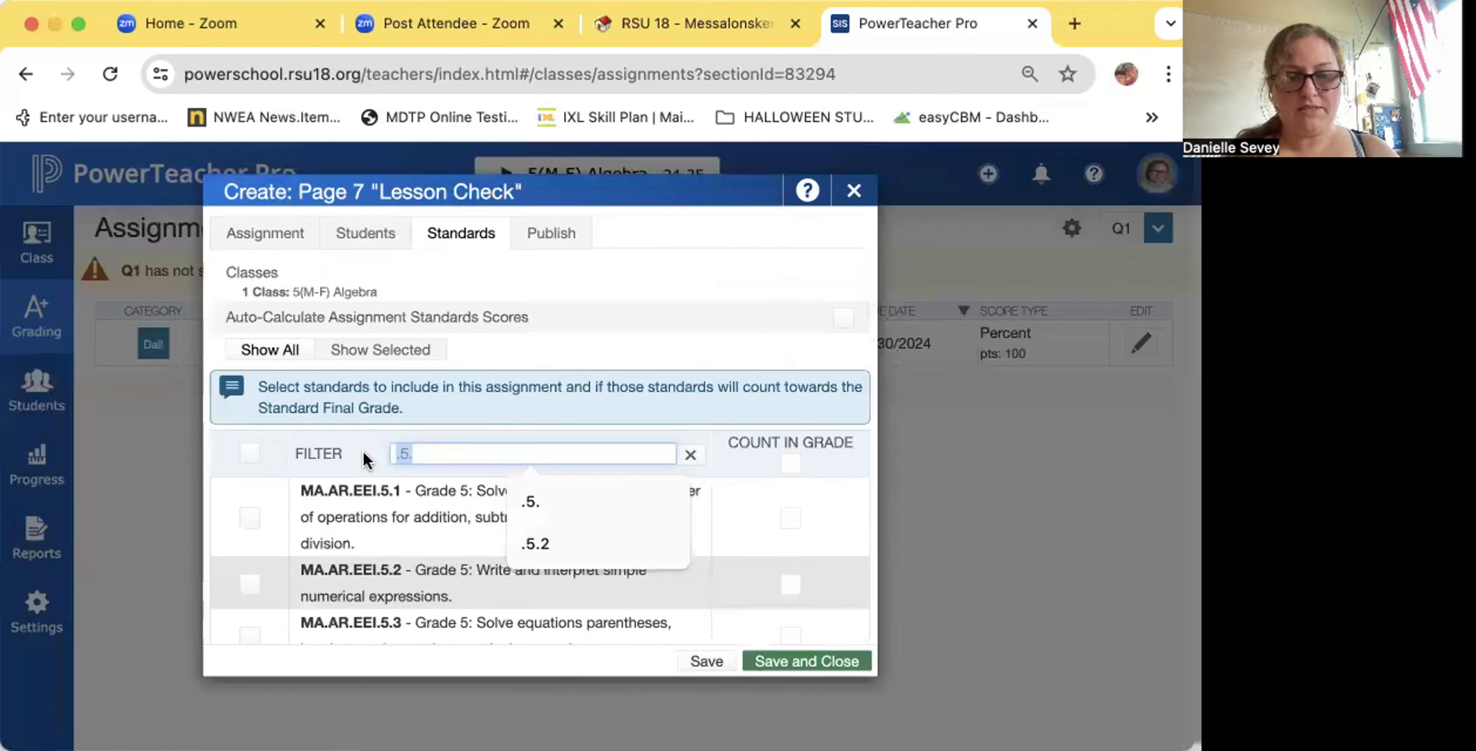
Step: Filter the standards by "integers" and look through the matching ones
type("integers")
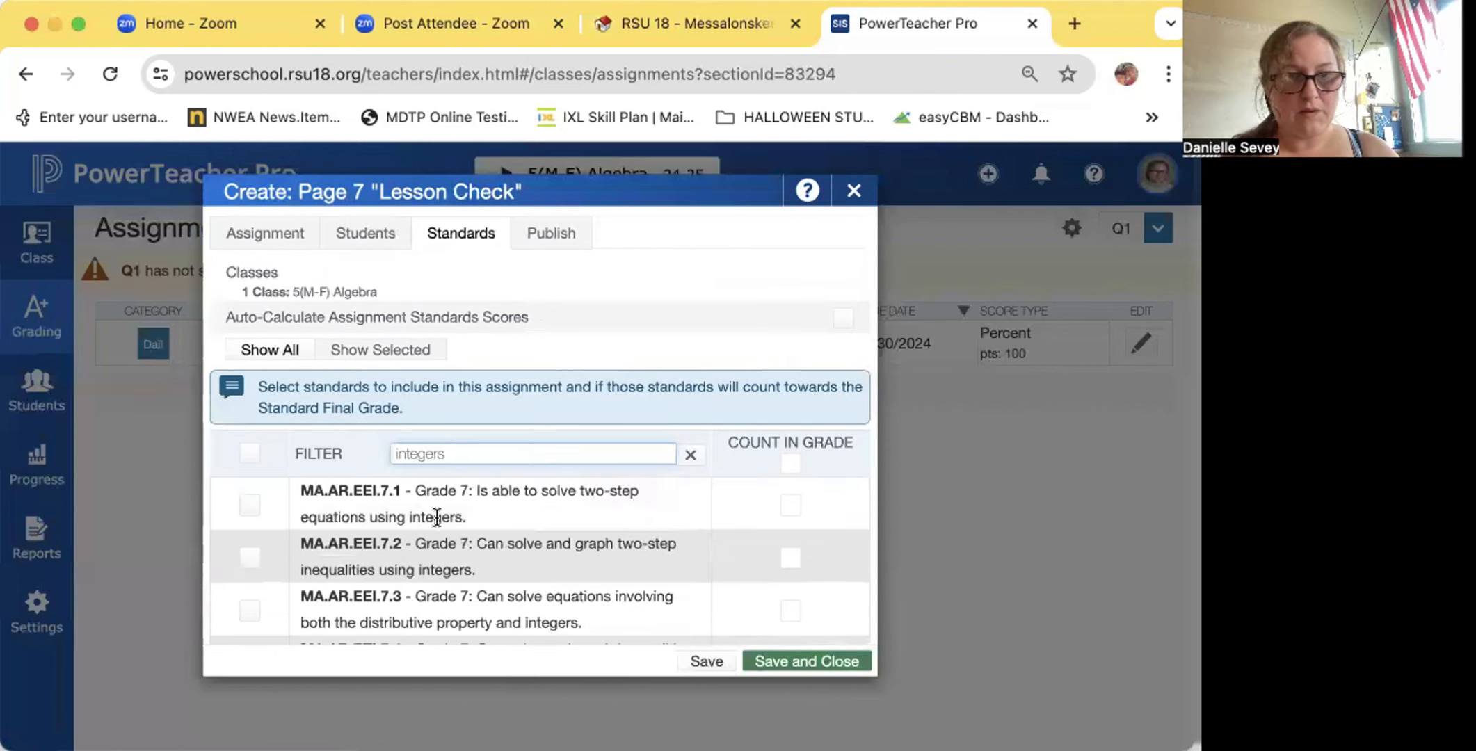
scroll(487, 529, "down", 3)
scroll(495, 467, "up", 3)
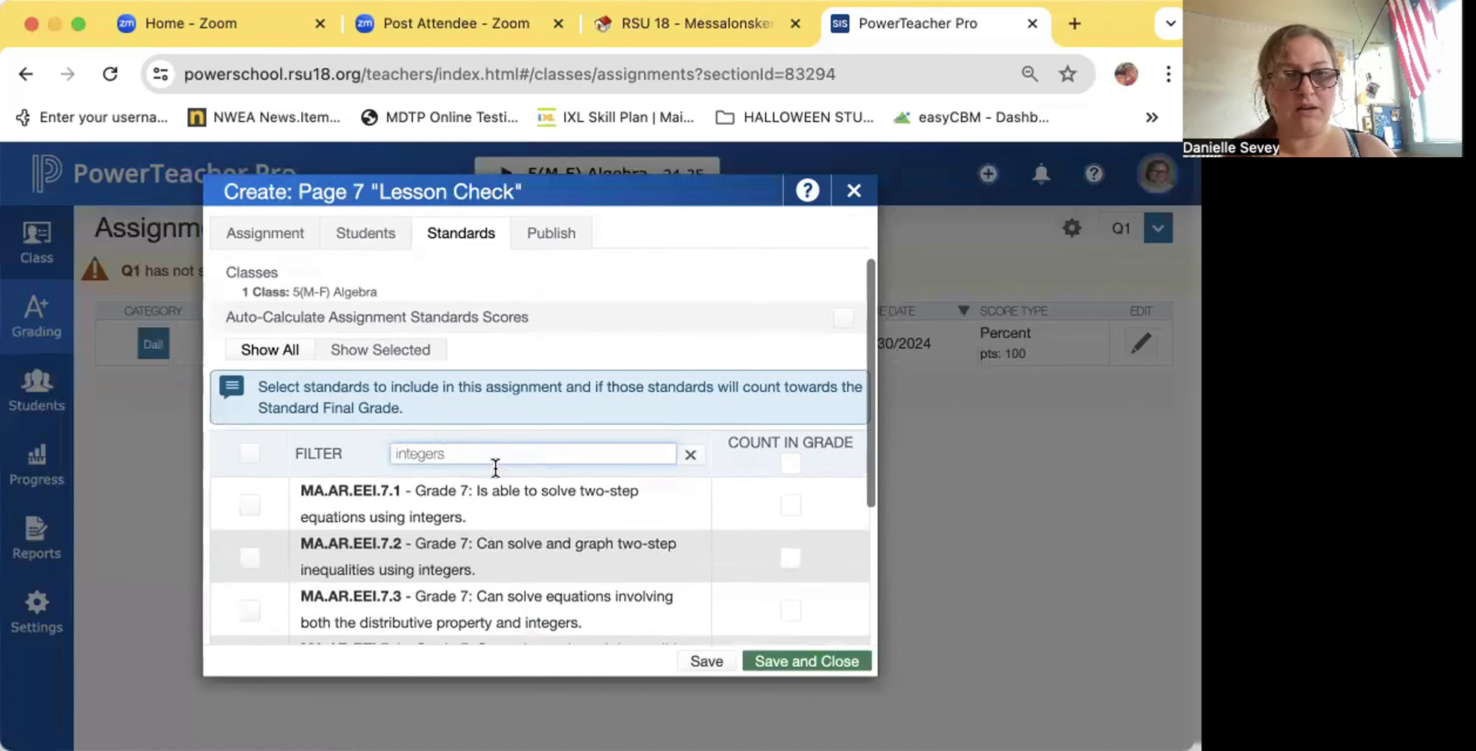
Step: Filter the standards by "polynomi" and look through the matching ones
left_click_drag(488, 455, 302, 444)
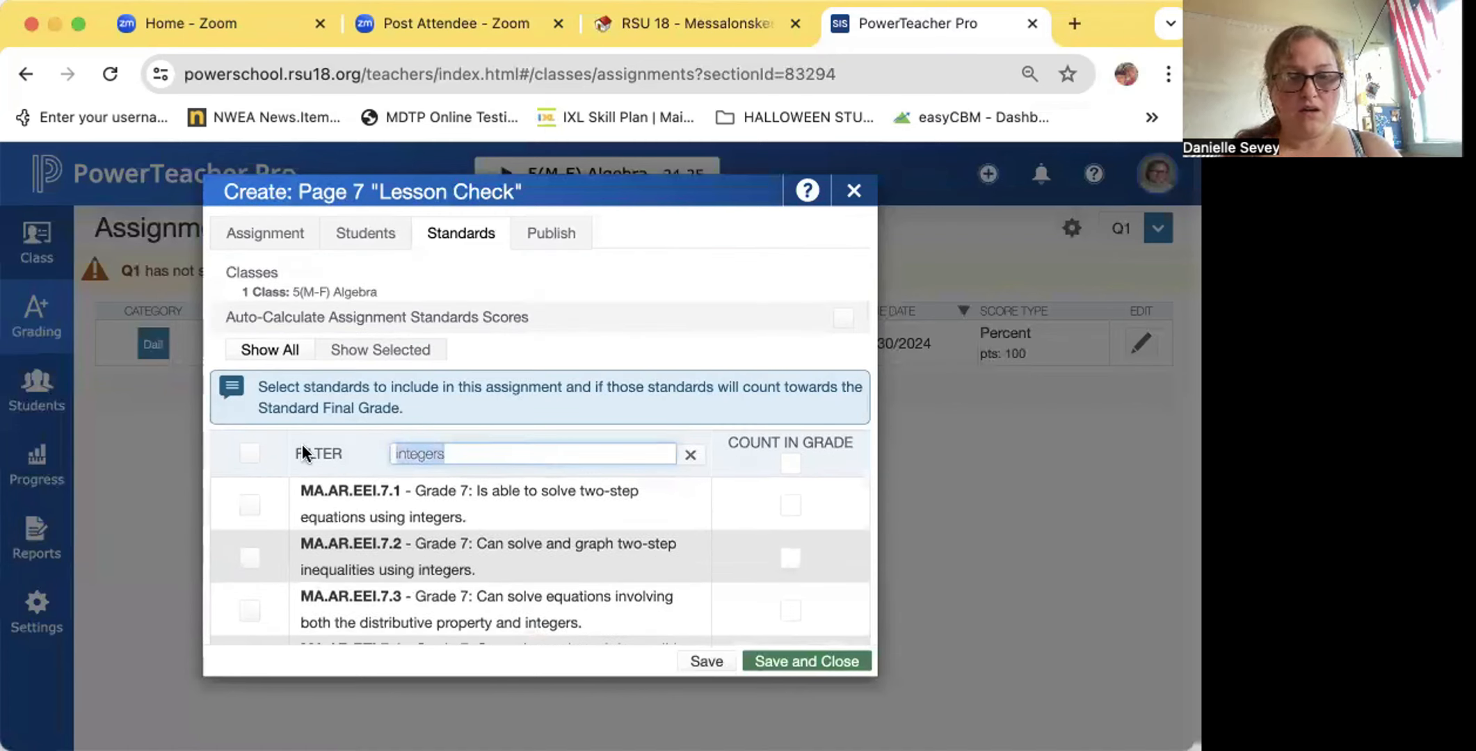
type("polynomi")
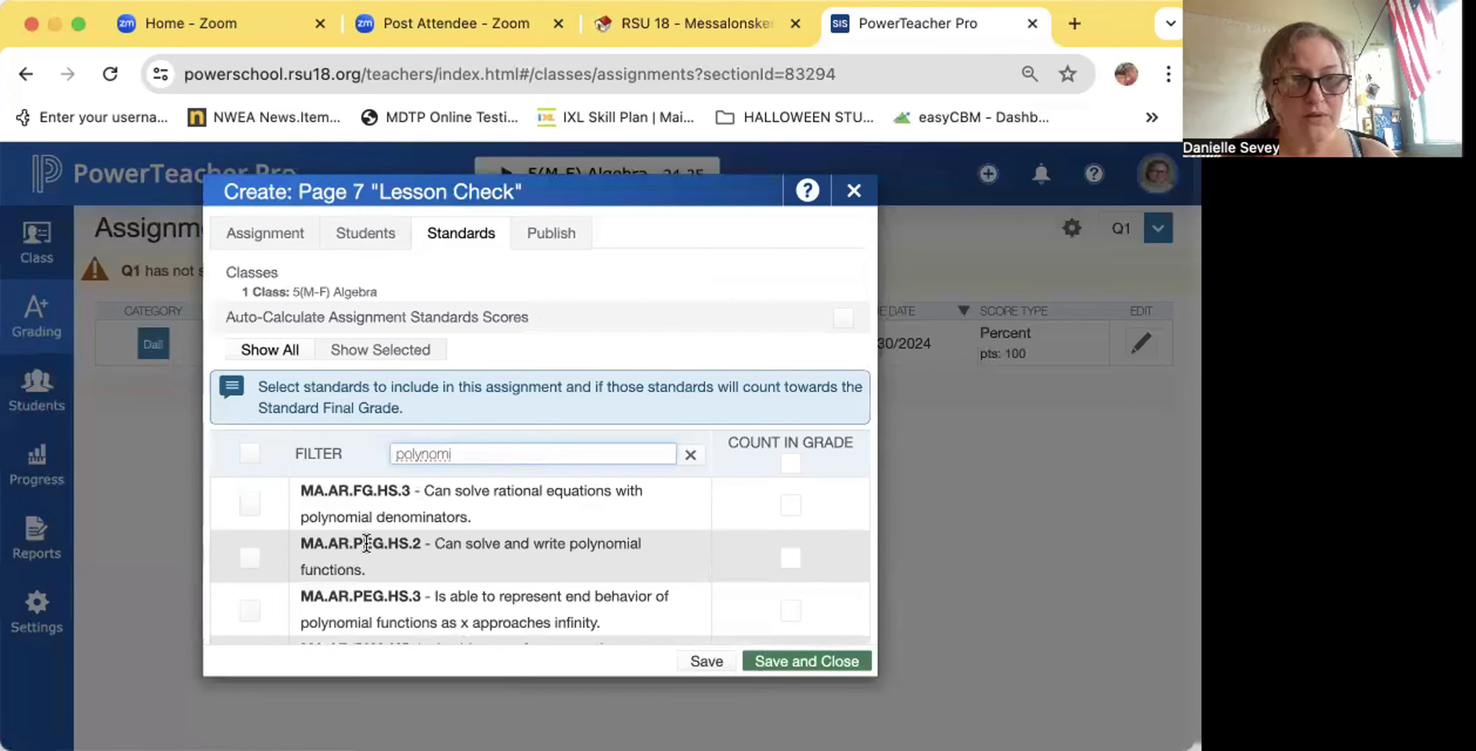
scroll(366, 542, "down", 3)
scroll(362, 537, "up", 5)
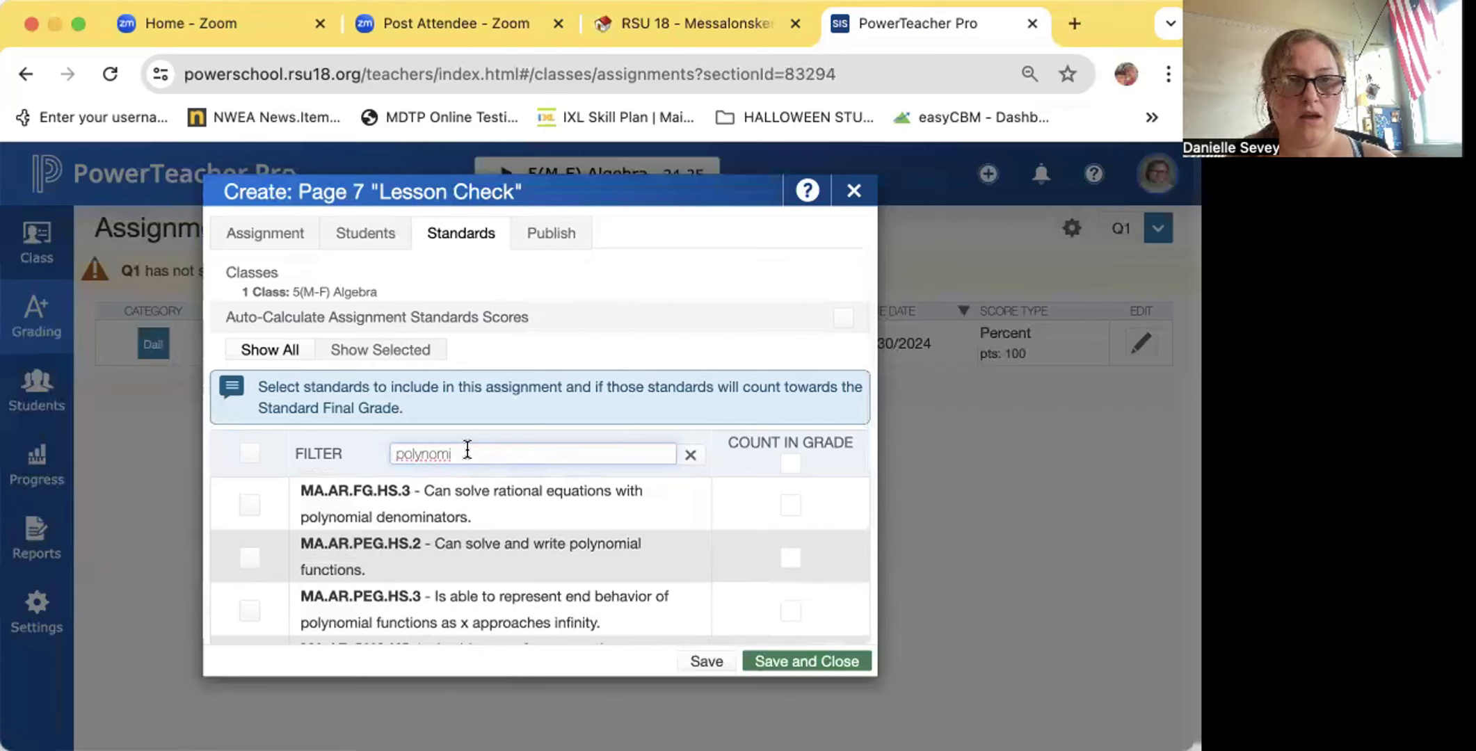
Step: Filter the standards by "equations" and add MA.AR.EEI.8.1 and MA.AR.EEI.8.3 to the assignment
left_click_drag(466, 453, 370, 452)
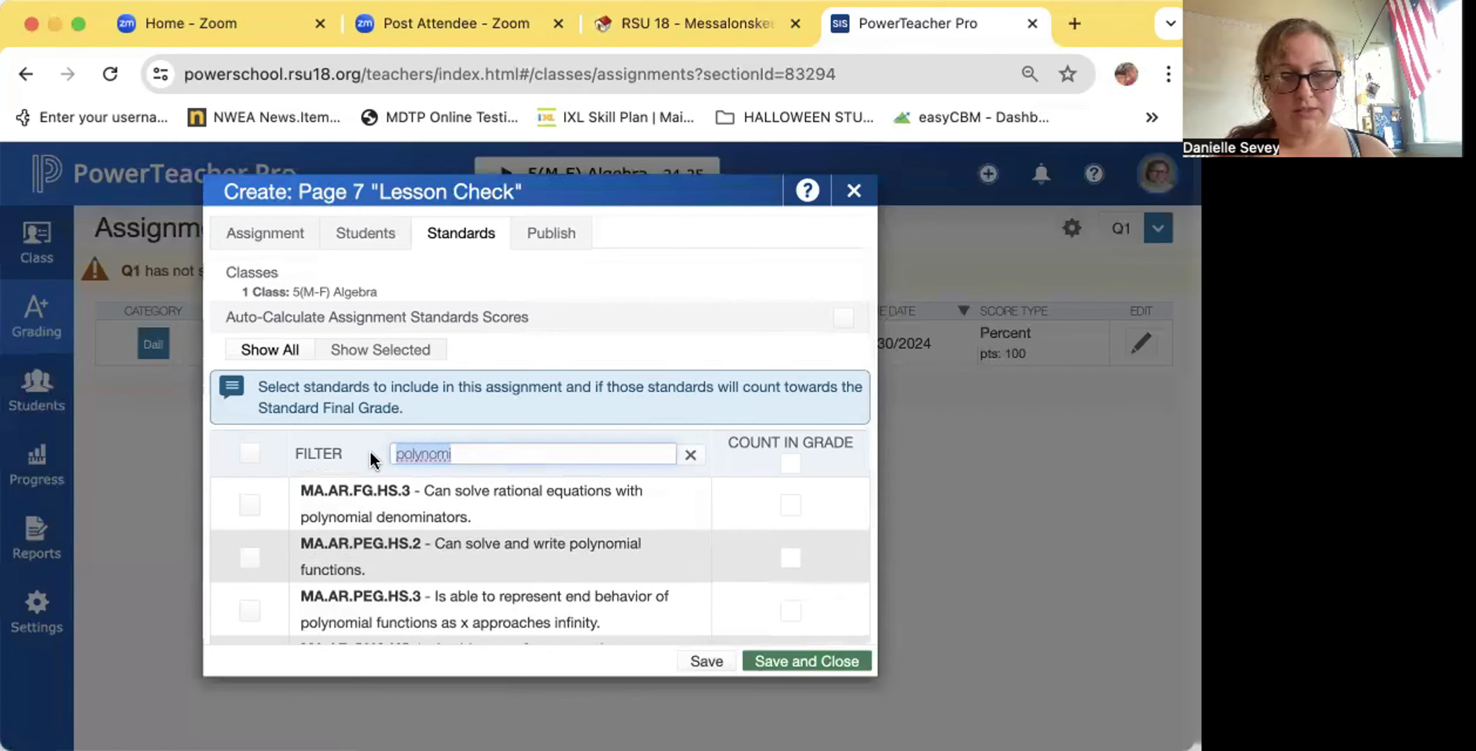
type("equations")
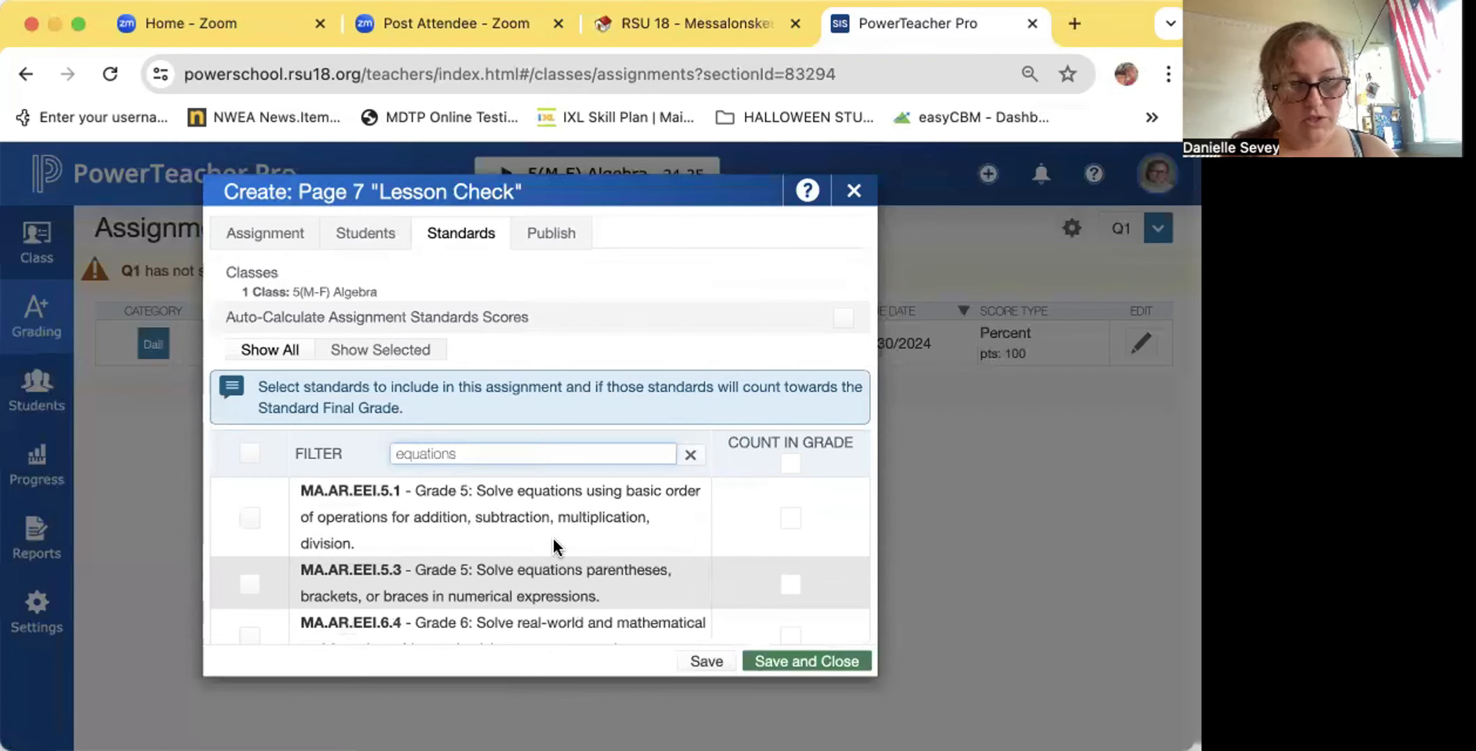
scroll(554, 538, "down", 1)
scroll(554, 546, "down", 5)
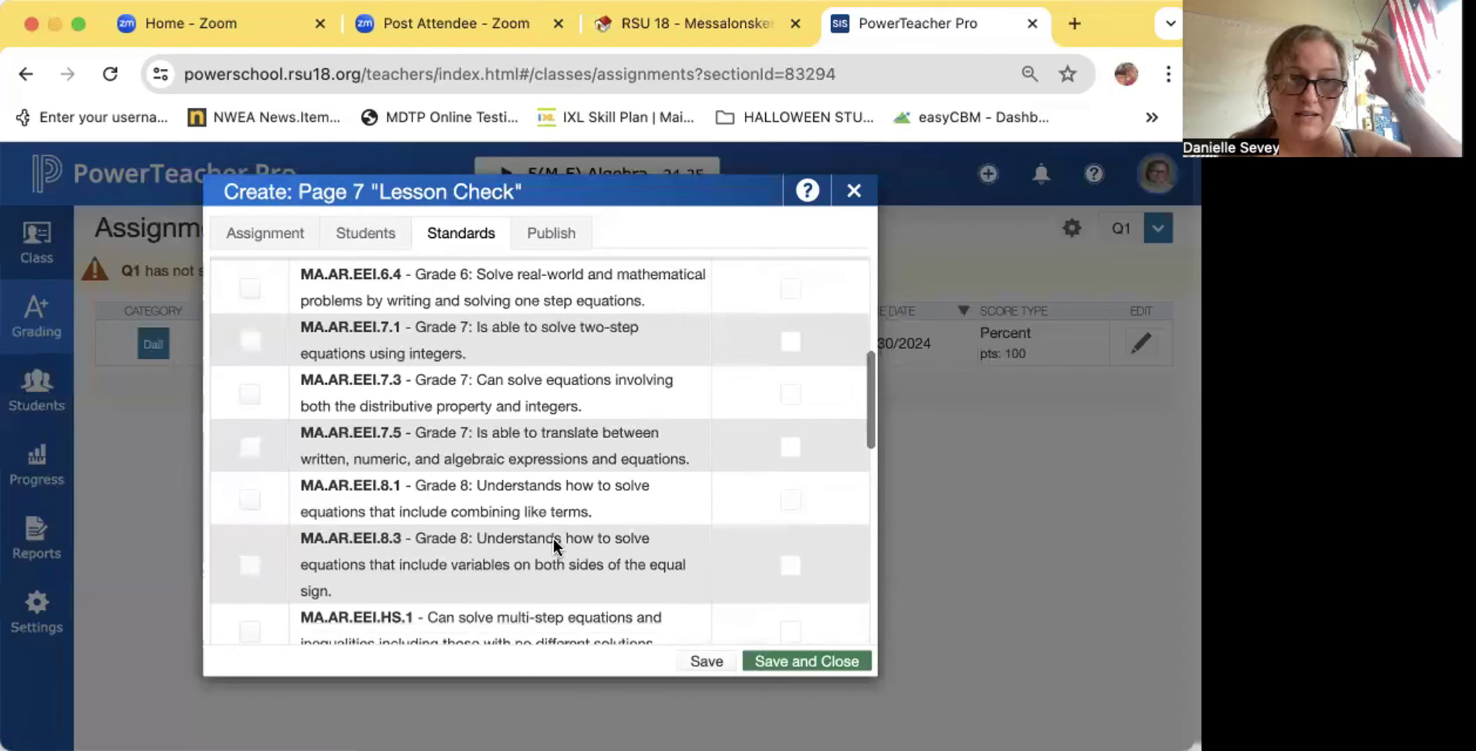
scroll(554, 538, "down", 3)
scroll(553, 538, "up", 3)
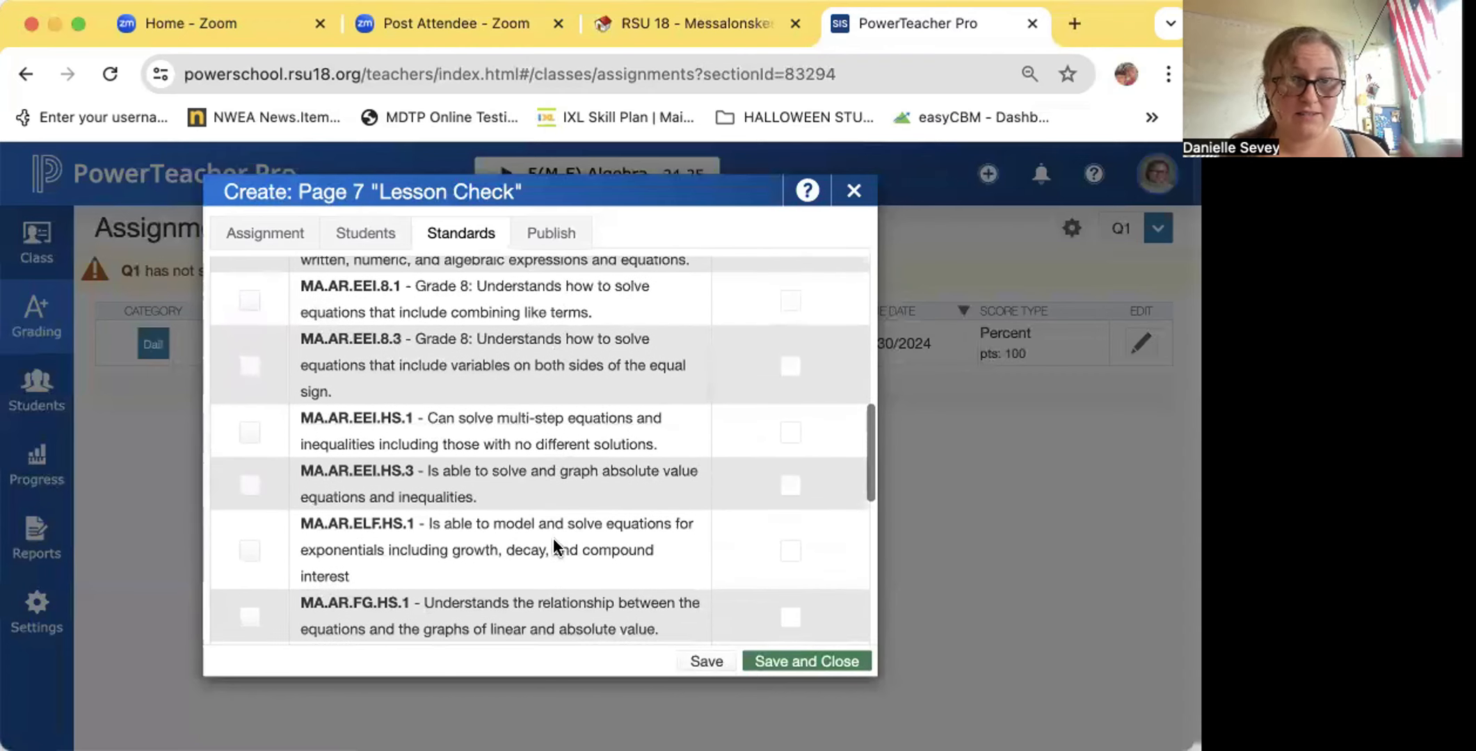
scroll(553, 538, "up", 4)
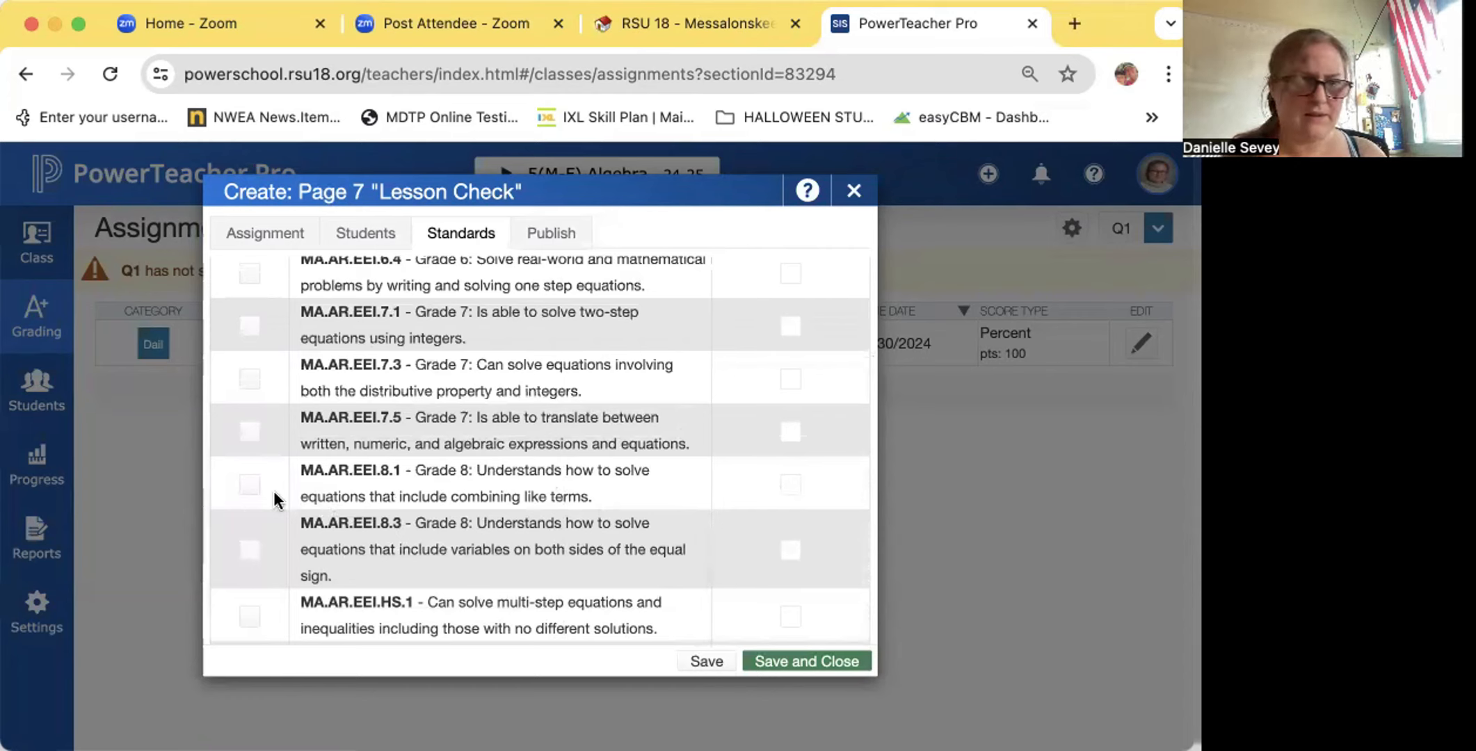
left_click(250, 485)
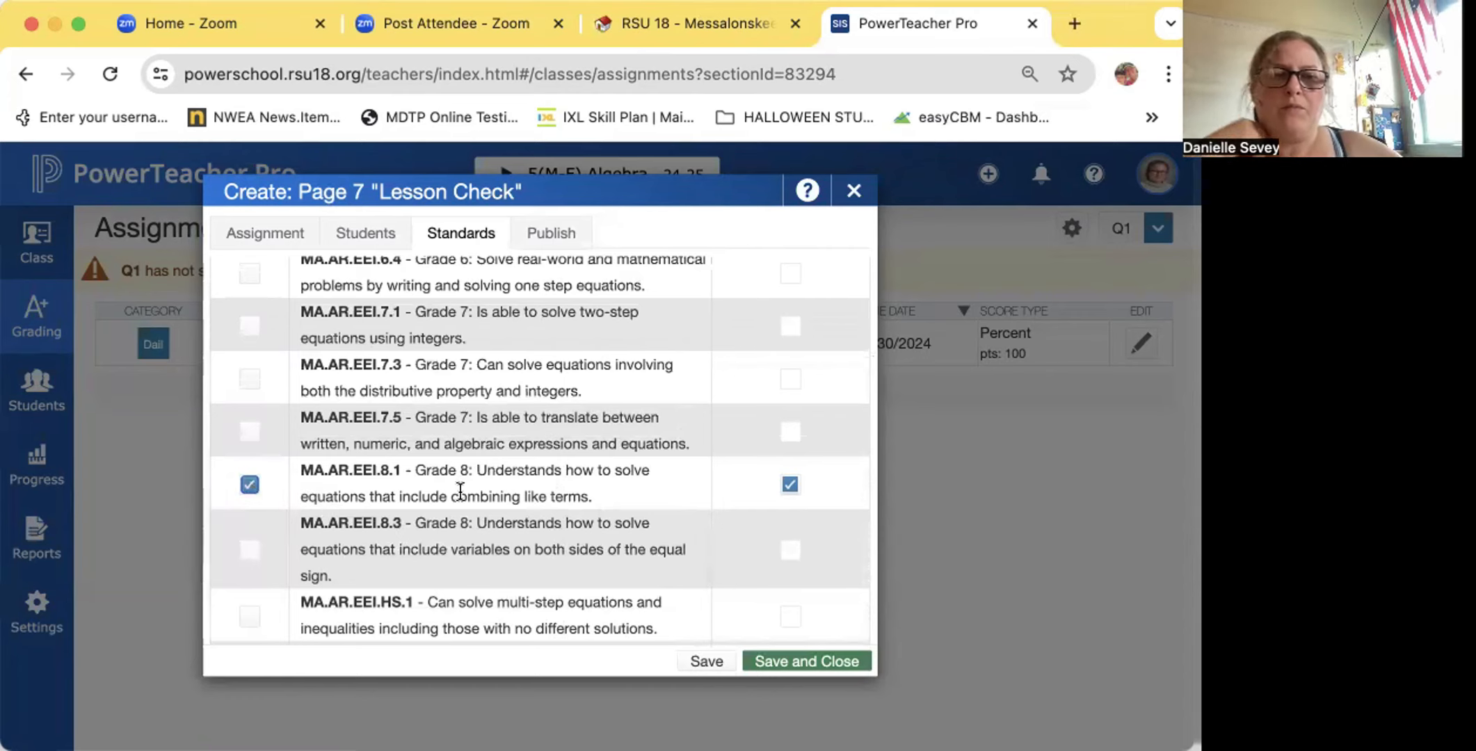
mouse_move(460, 491)
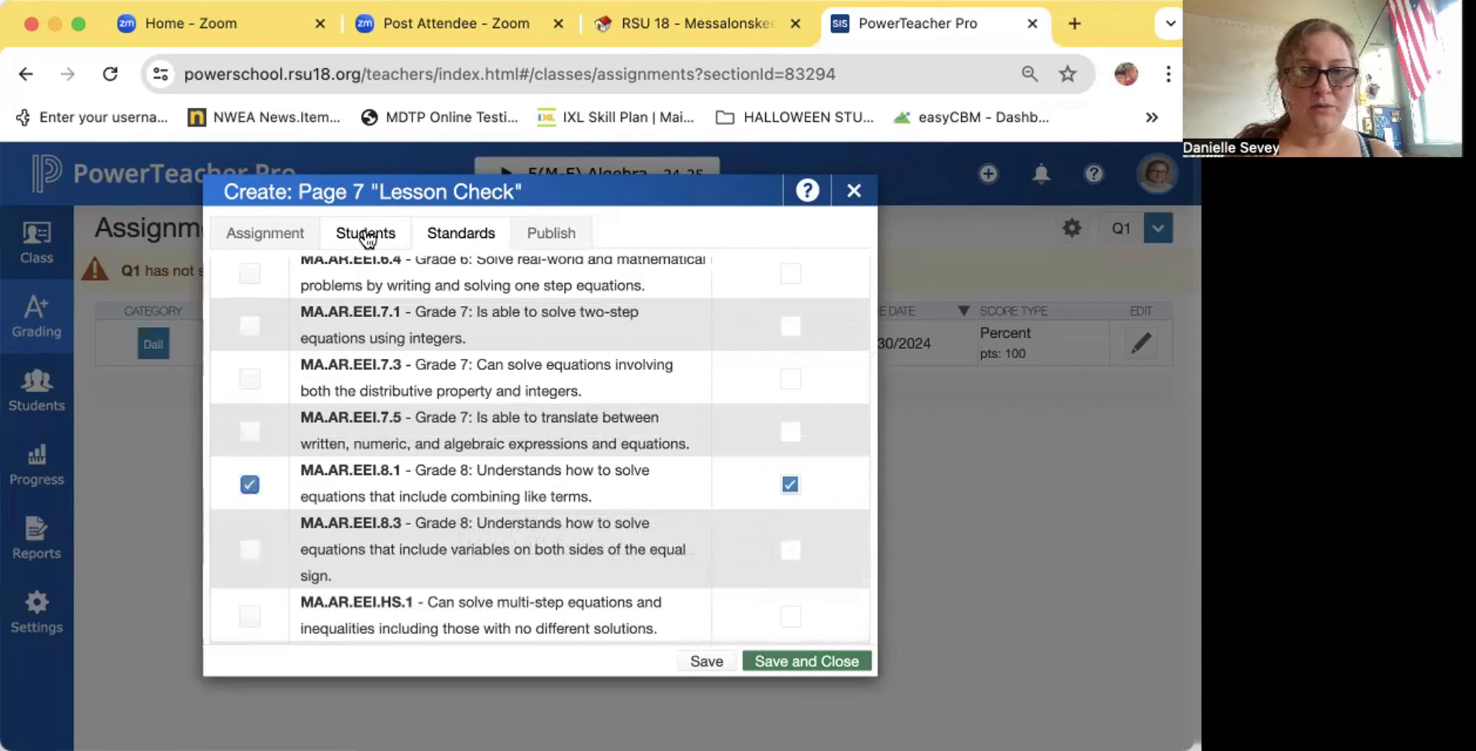
left_click(250, 550)
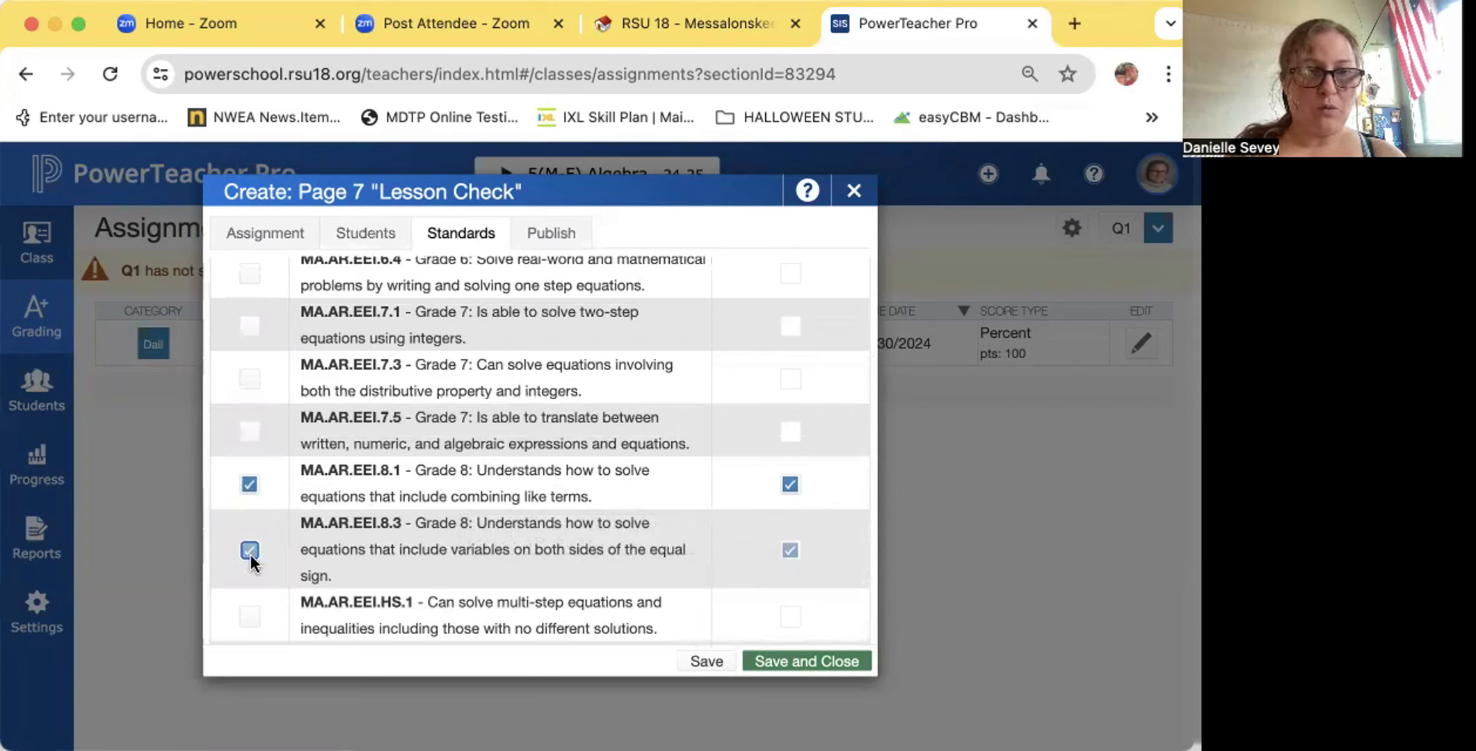
Step: Review the assignment details and publishing options, then save and close the new assignment
left_click(265, 233)
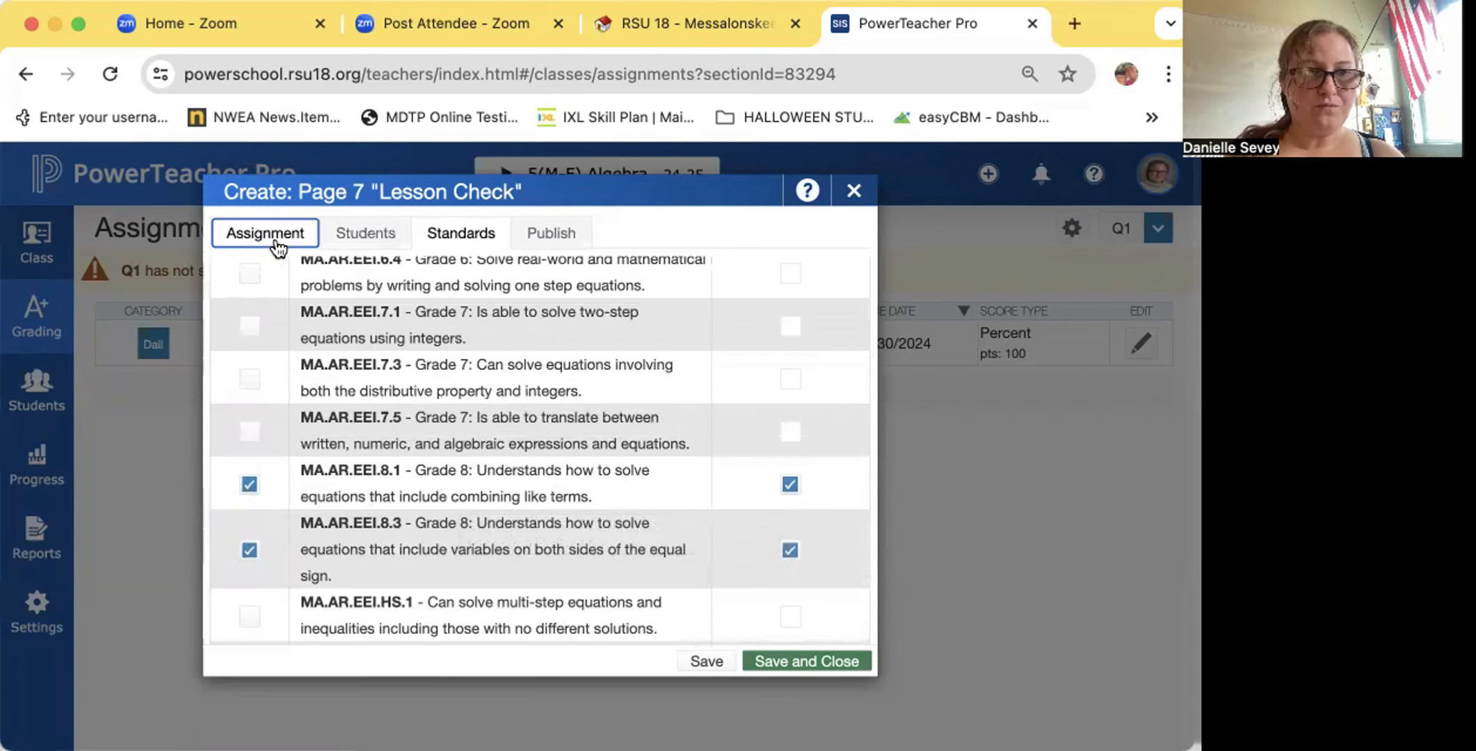
scroll(759, 536, "up", 3)
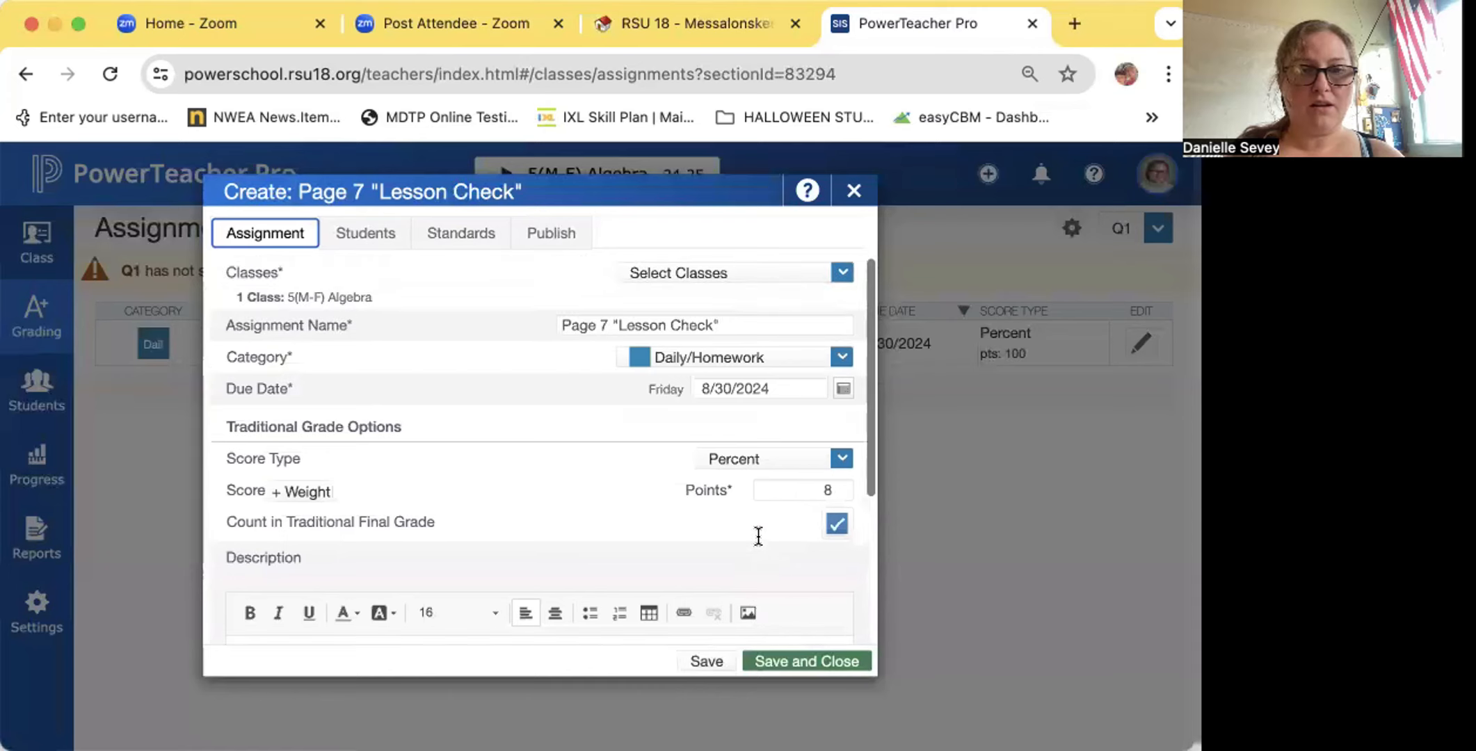
scroll(758, 542, "down", 5)
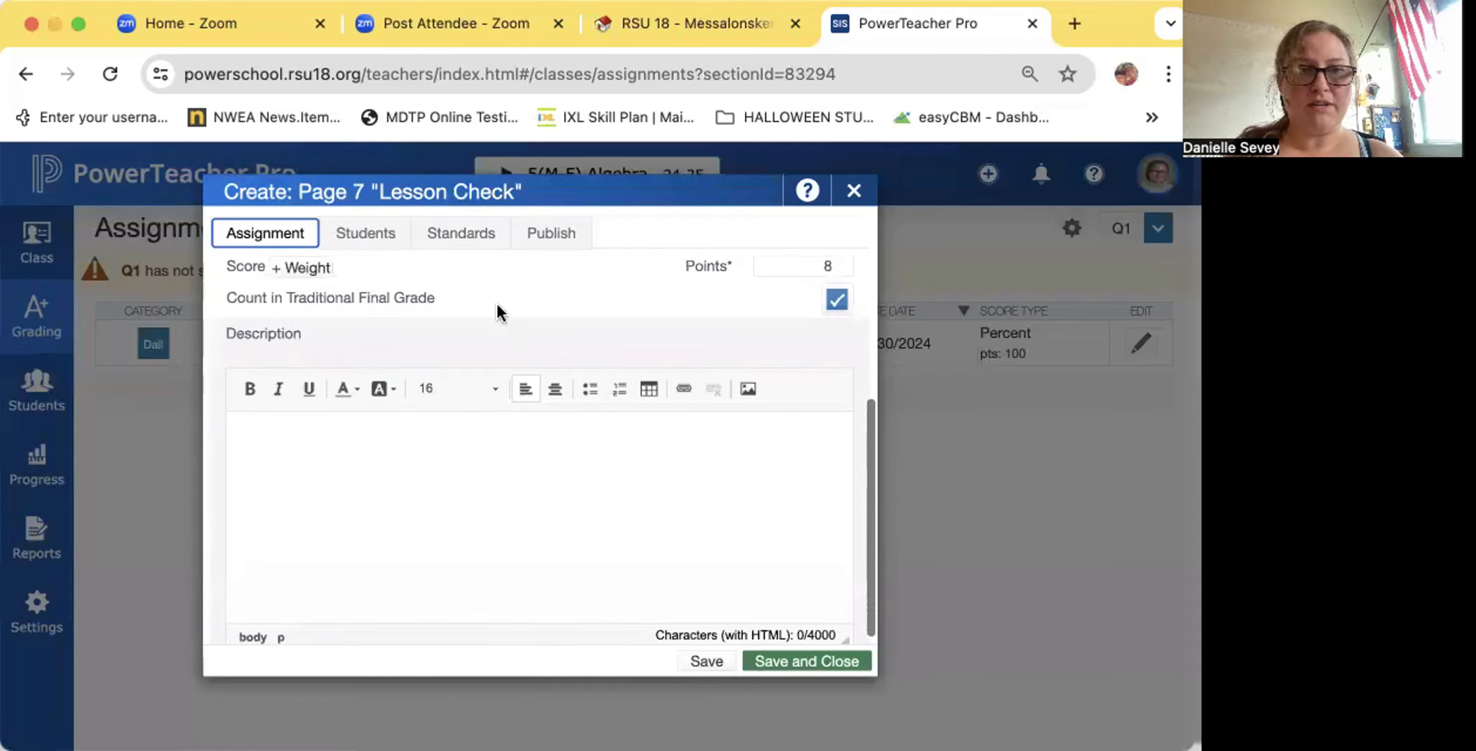
left_click(551, 233)
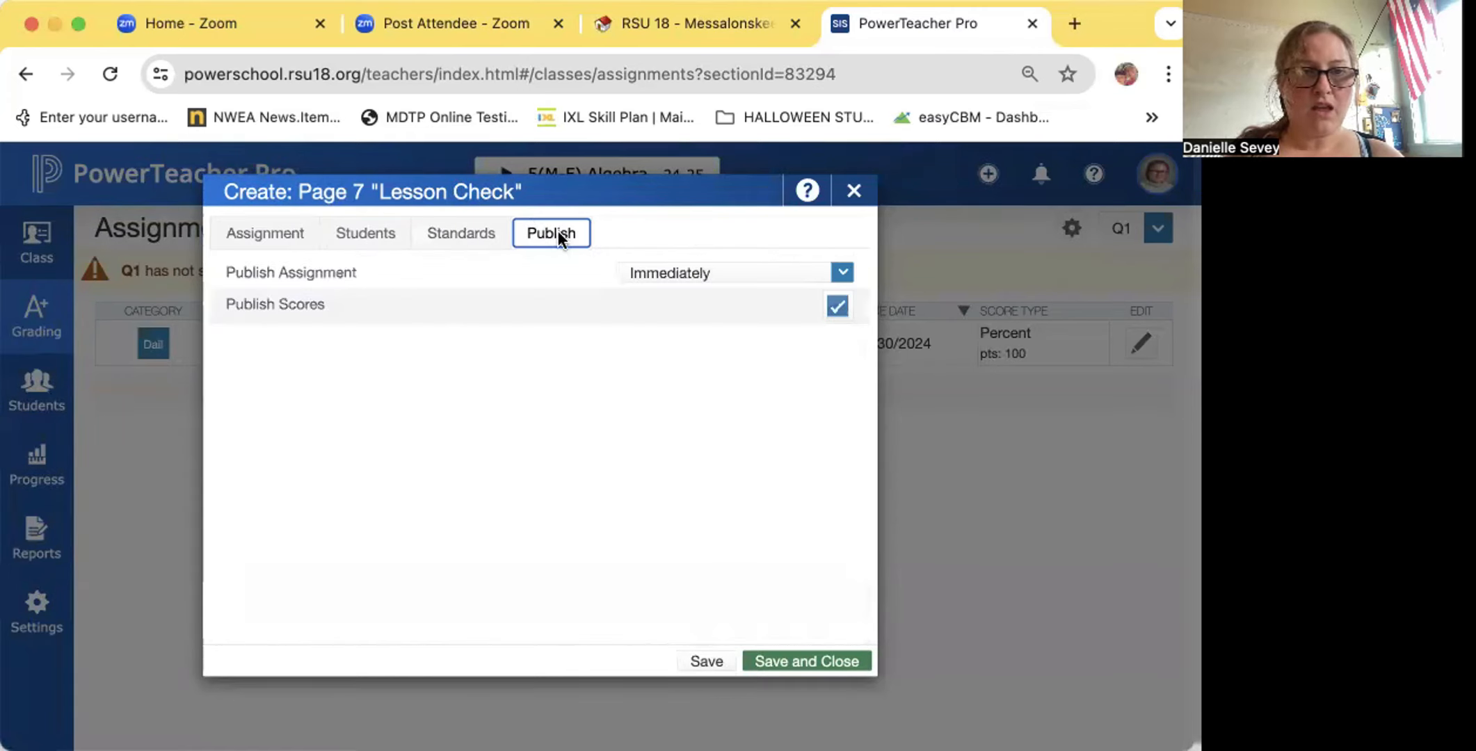
left_click(703, 274)
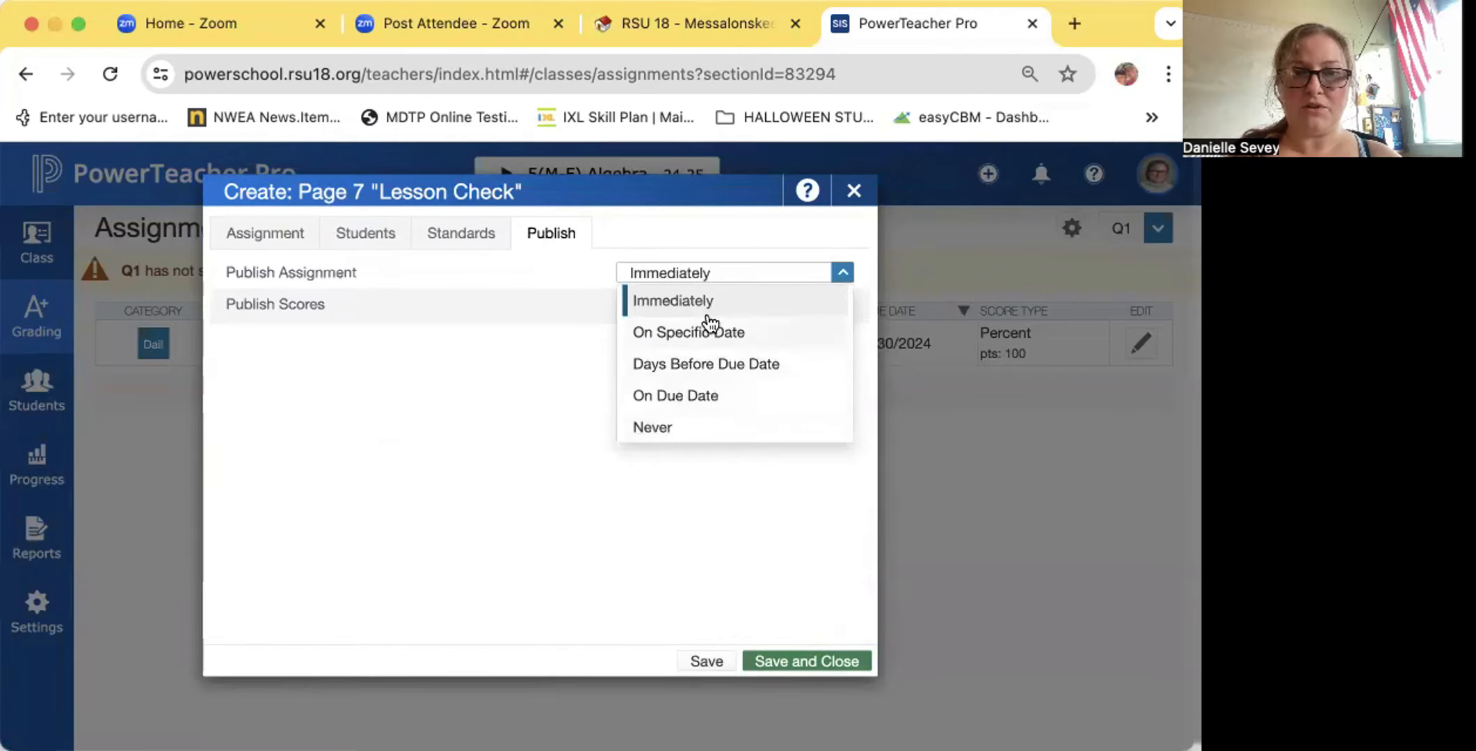
left_click(723, 278)
left_click(269, 236)
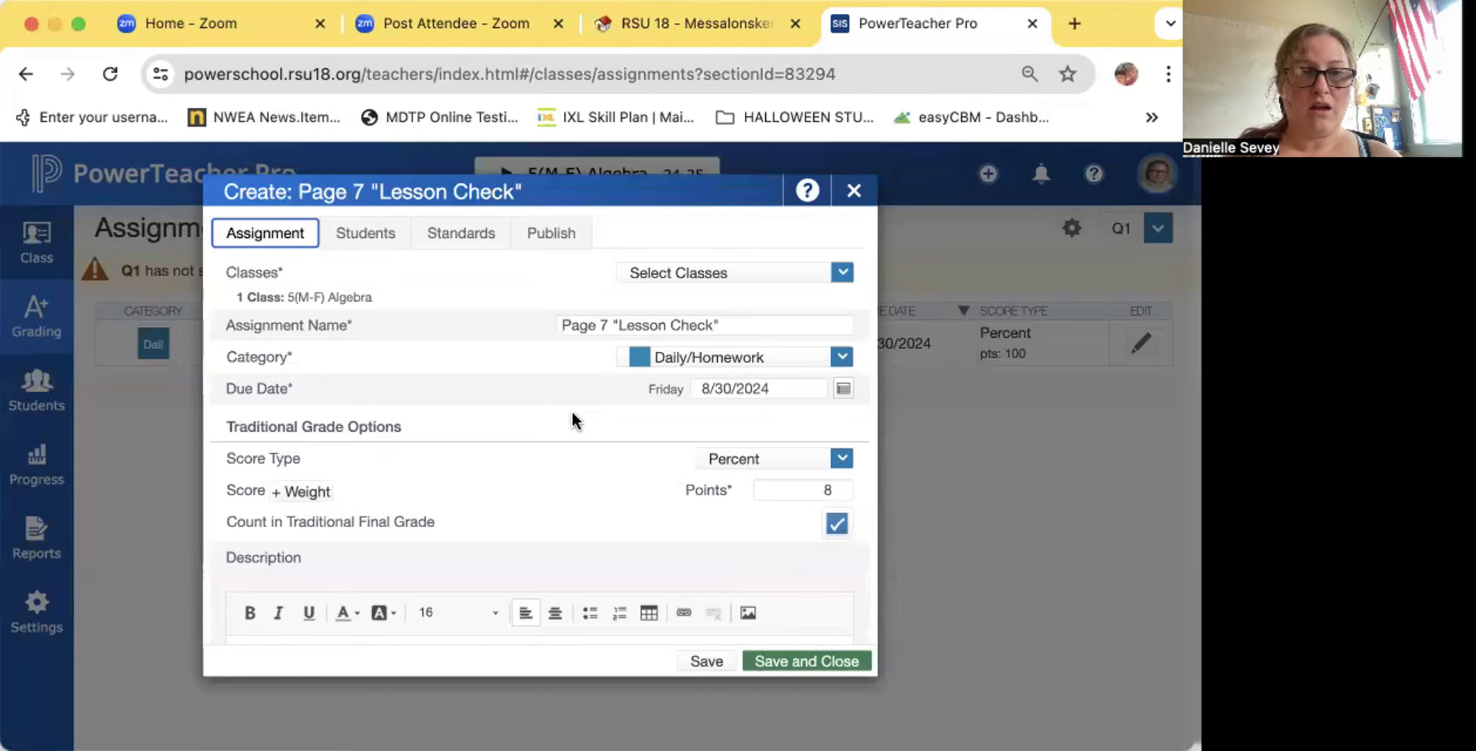
left_click(803, 666)
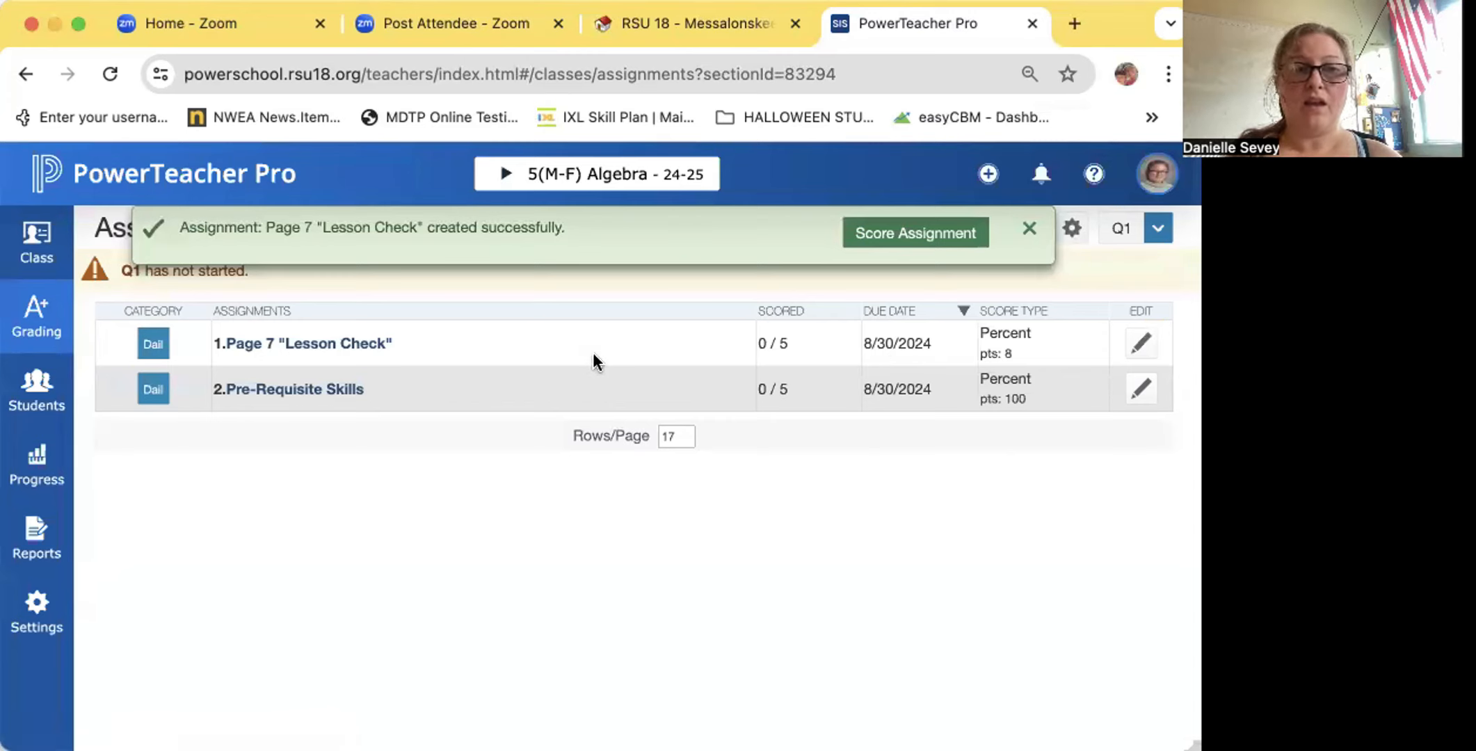
Step: Open the Page 7 "Lesson Check" score sheet and enter scores 7, 6, 5, 4 and 5 for students 1 to 5
left_click(376, 351)
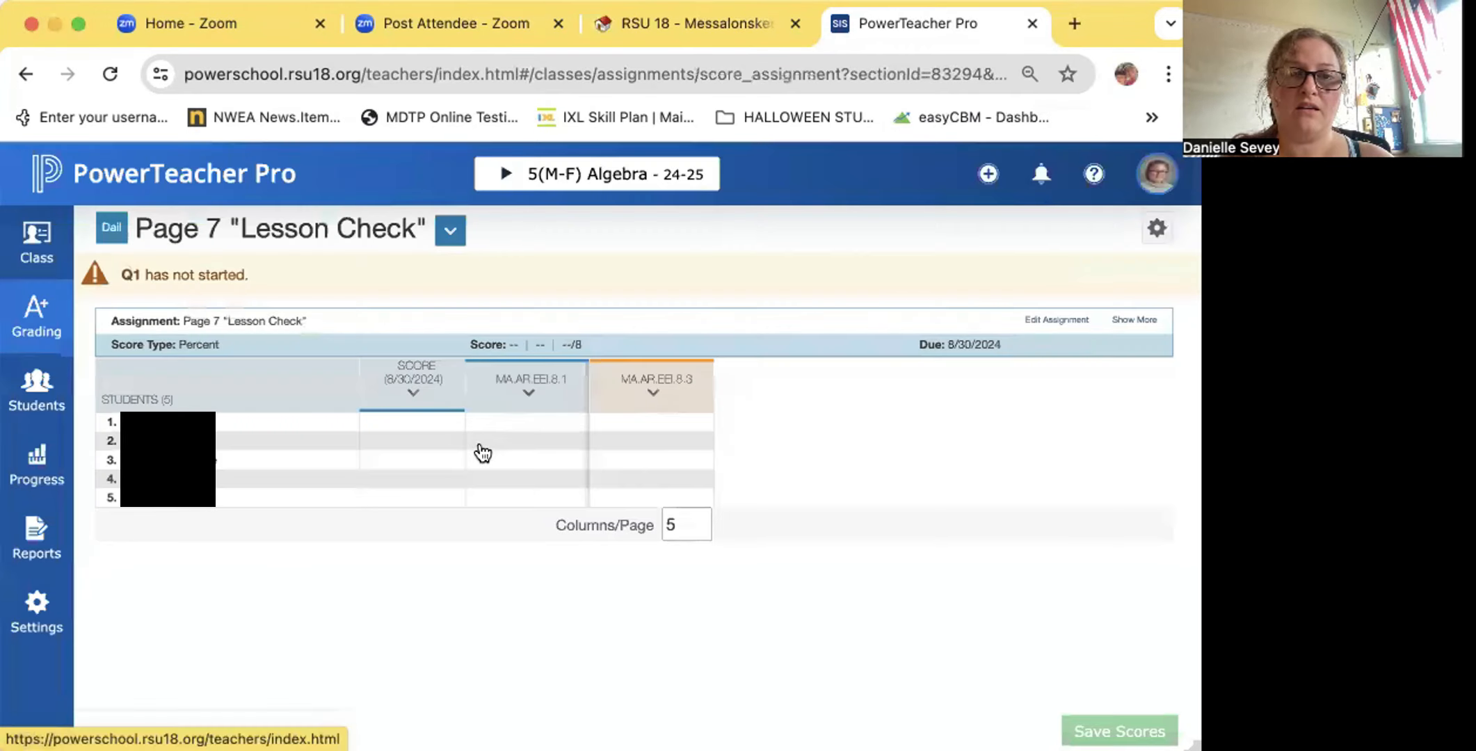
left_click(436, 423)
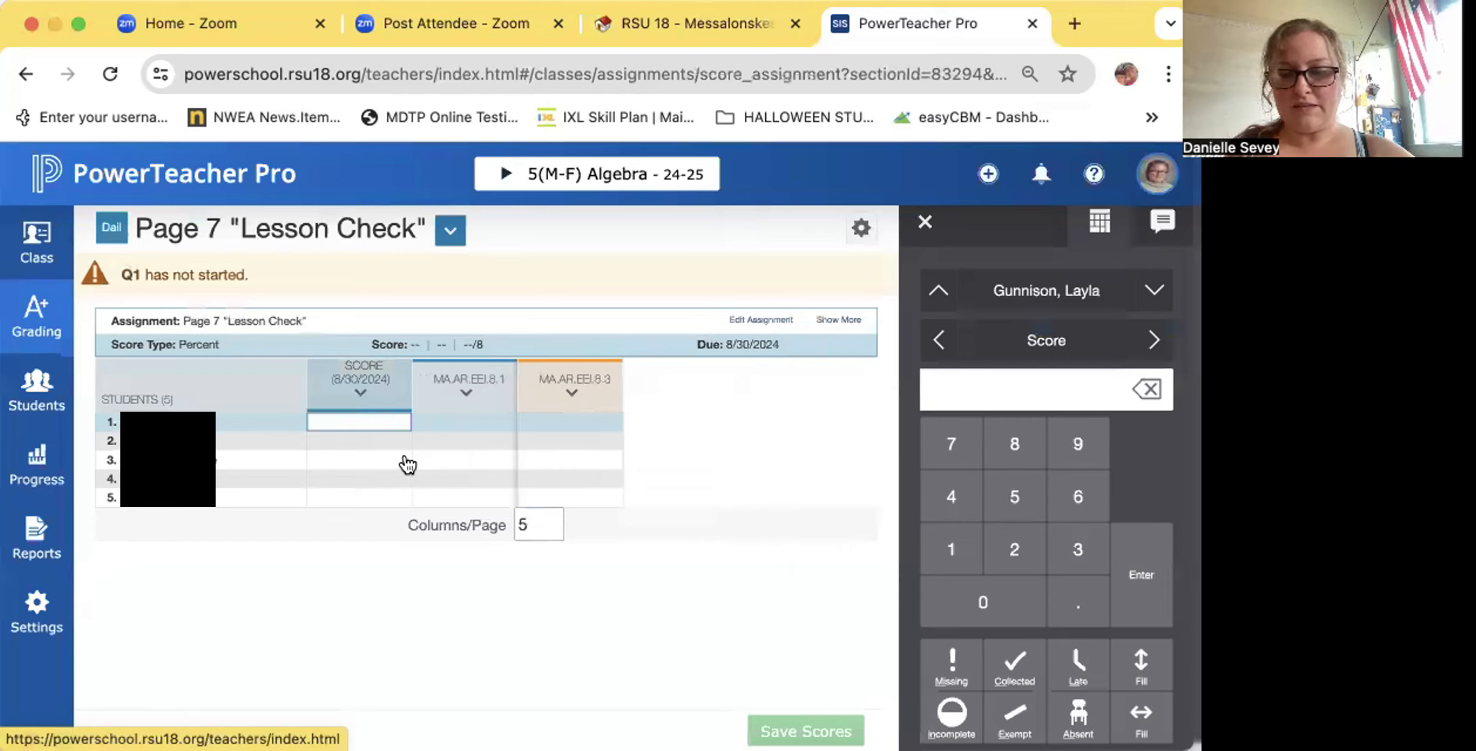
type("7")
key("Return")
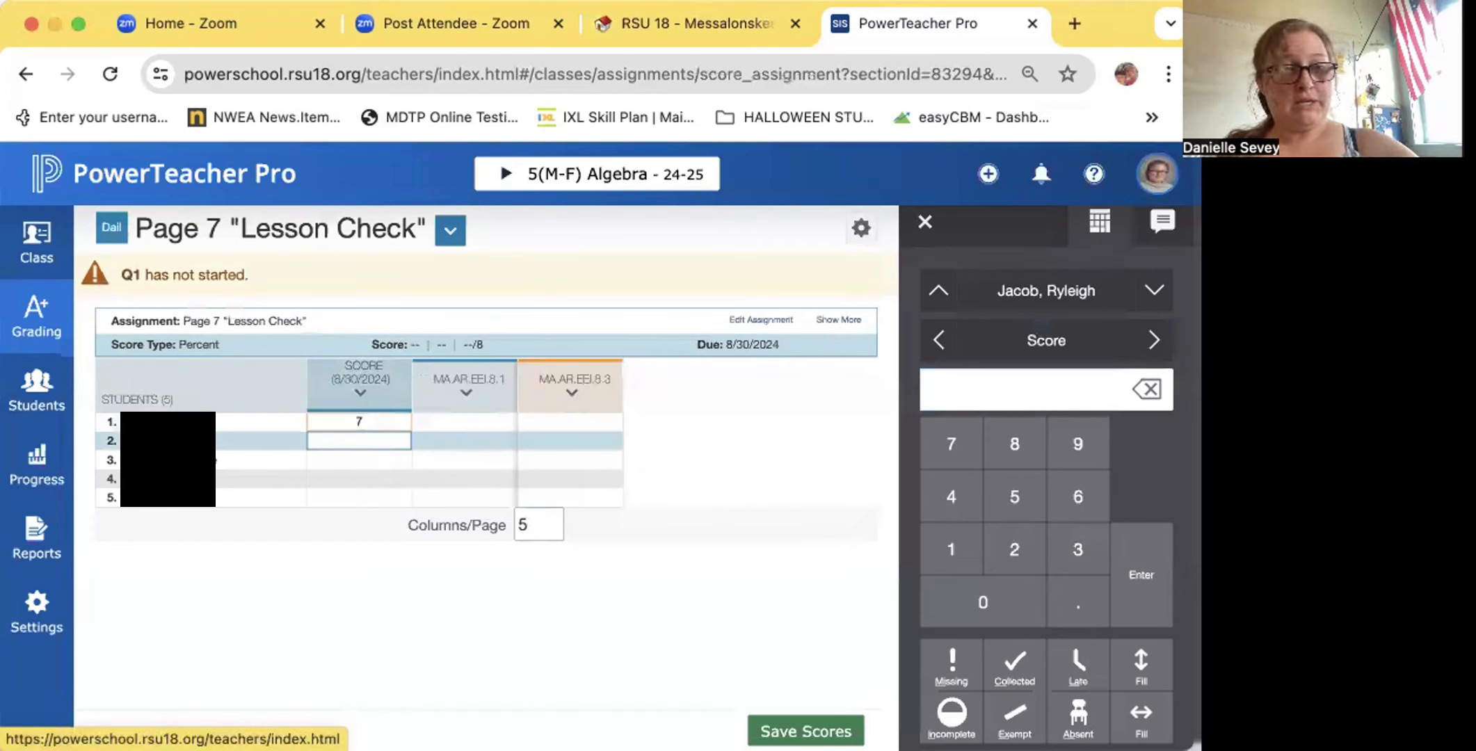
type("6")
key("Return")
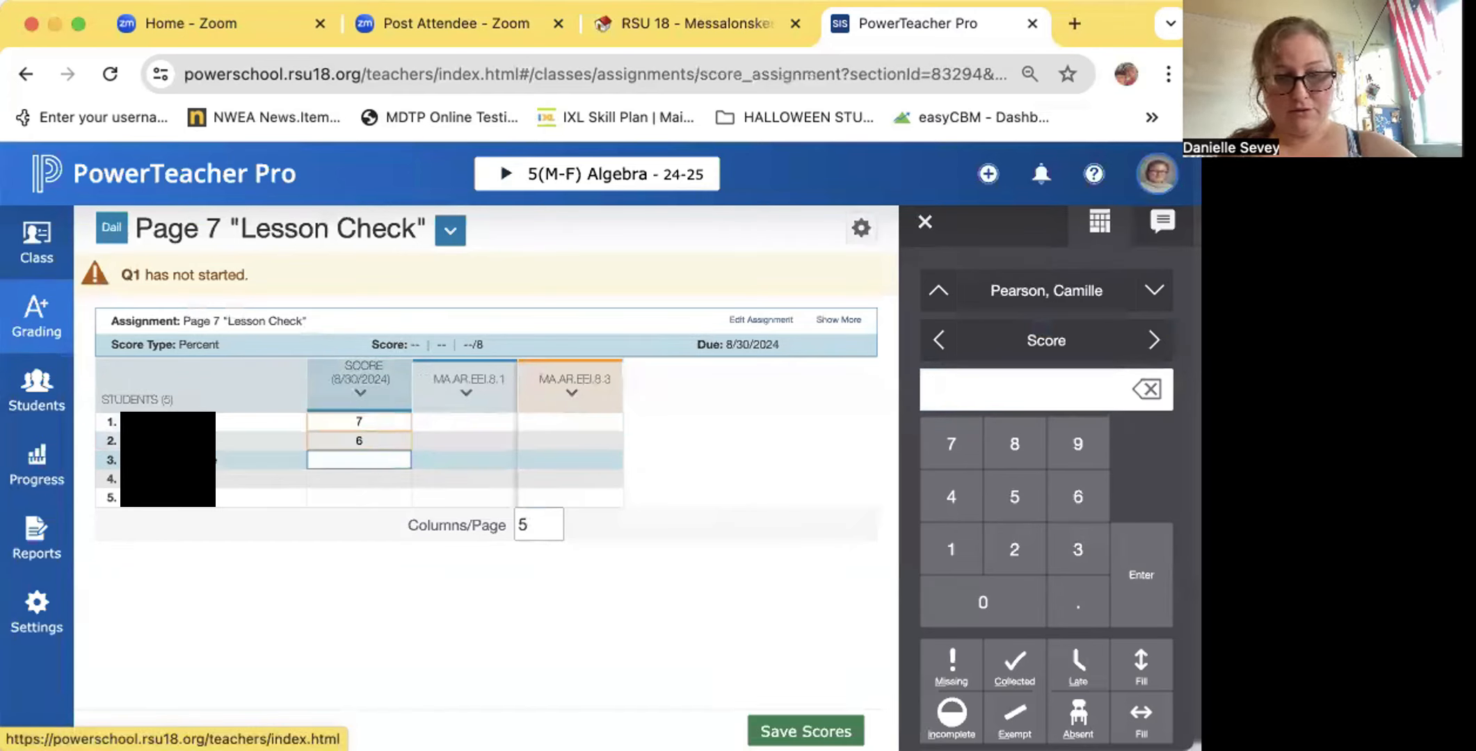
type("5")
key("Return")
type("4")
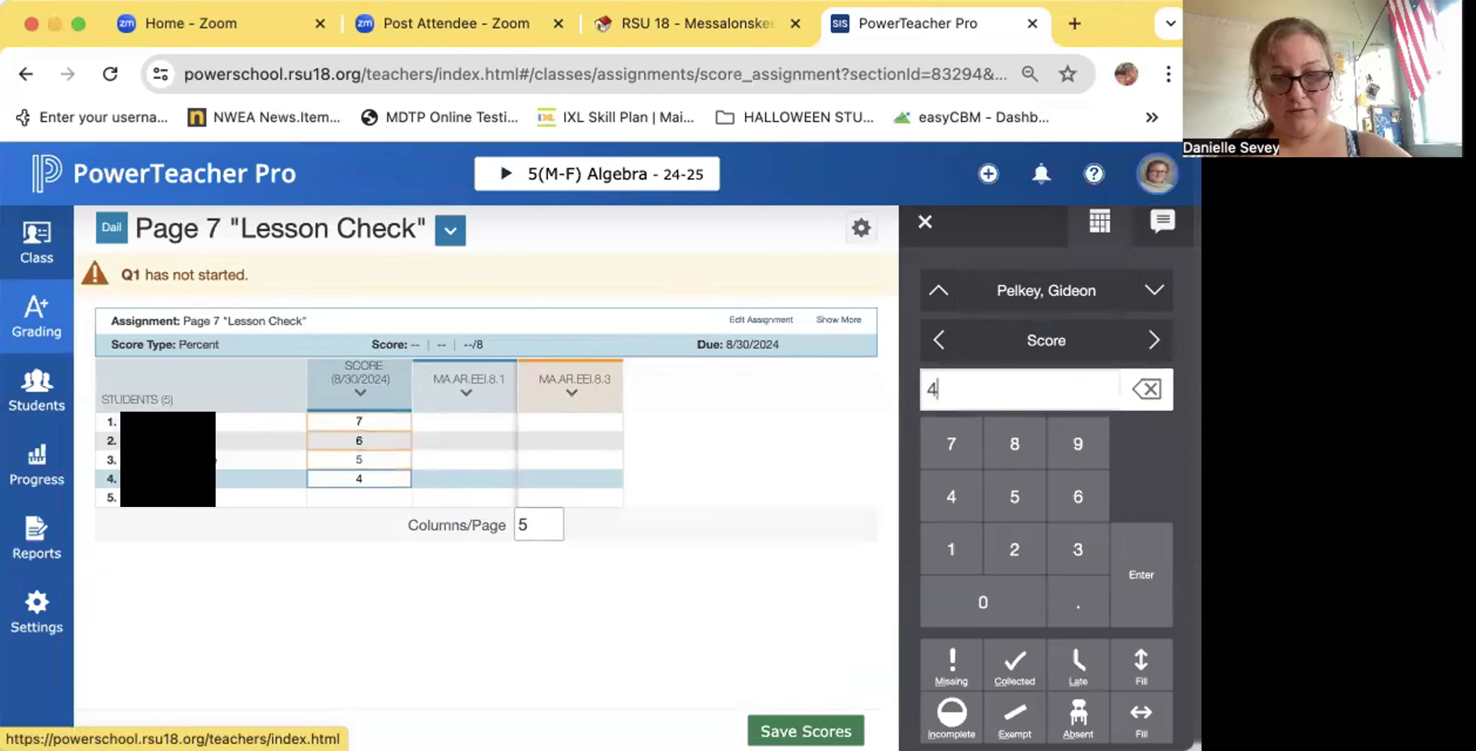
key("Return")
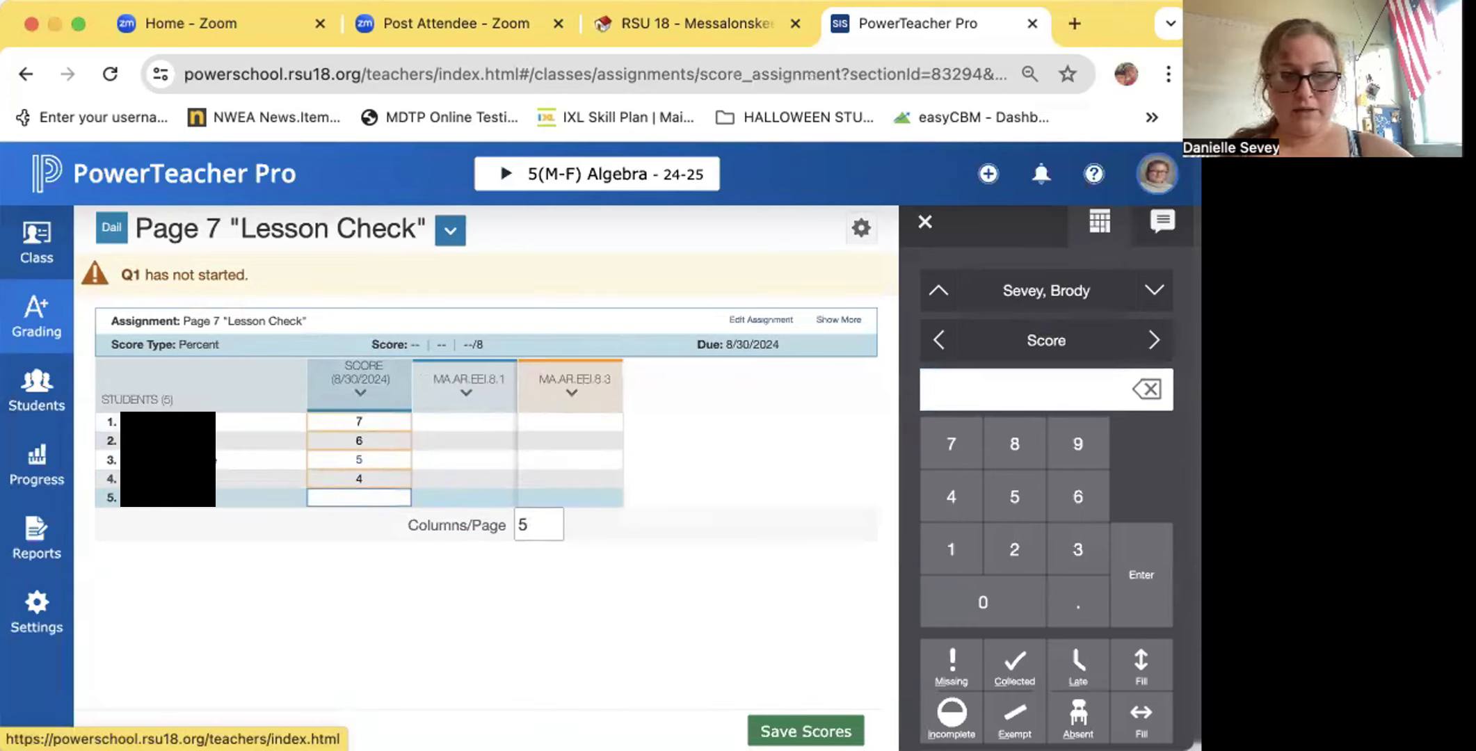
type("5")
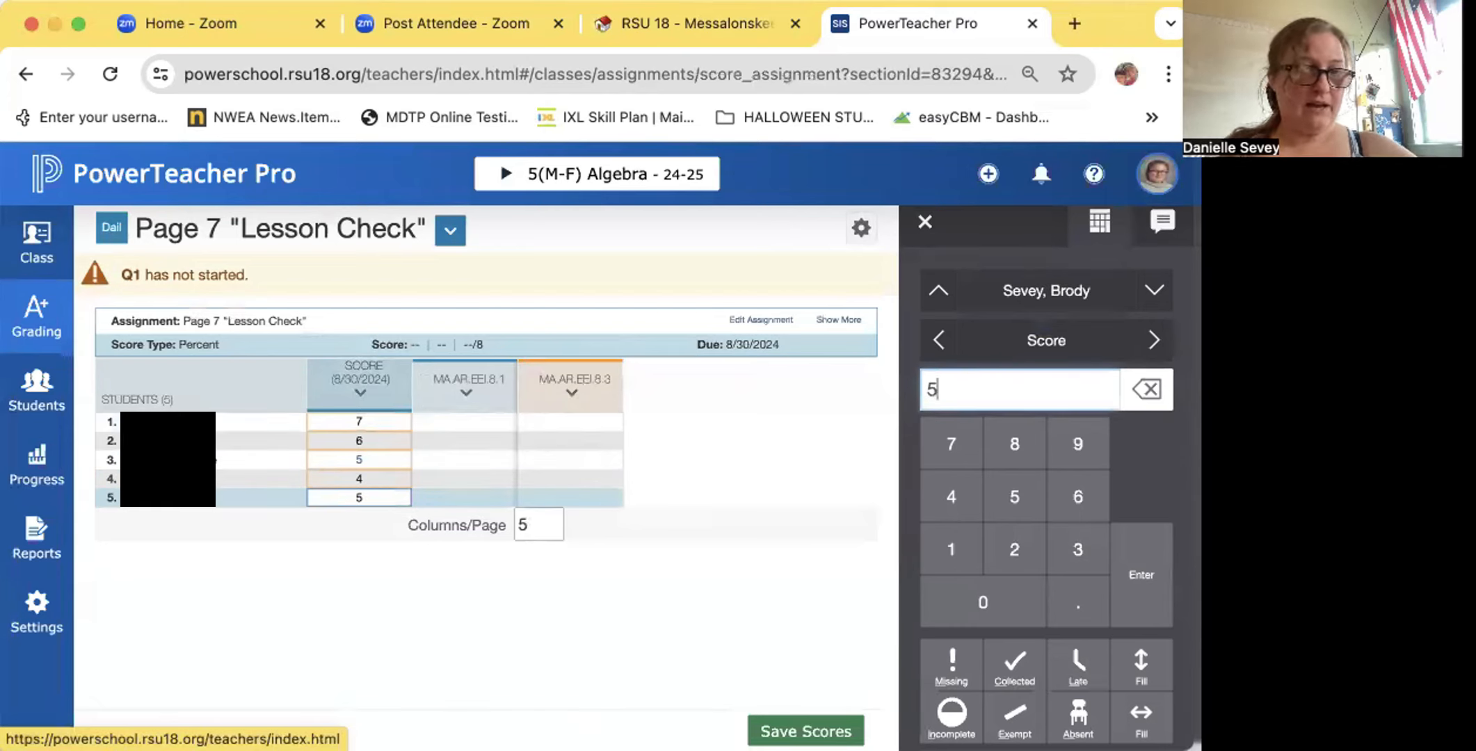
Step: Enter a score of 1 for the first two students under standard MA.AR.EEI.8.1
left_click(485, 422)
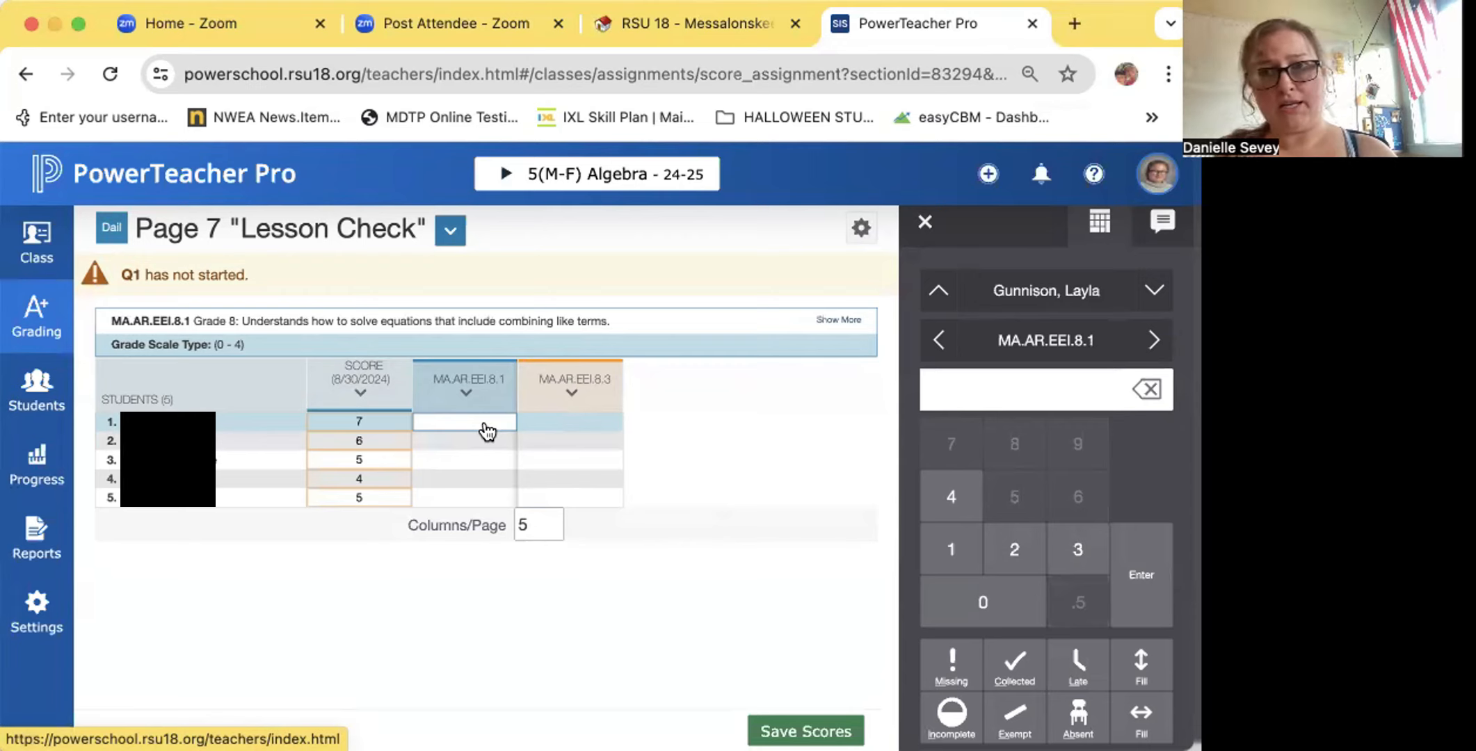
type("1")
key("Return")
type("1")
key("Return")
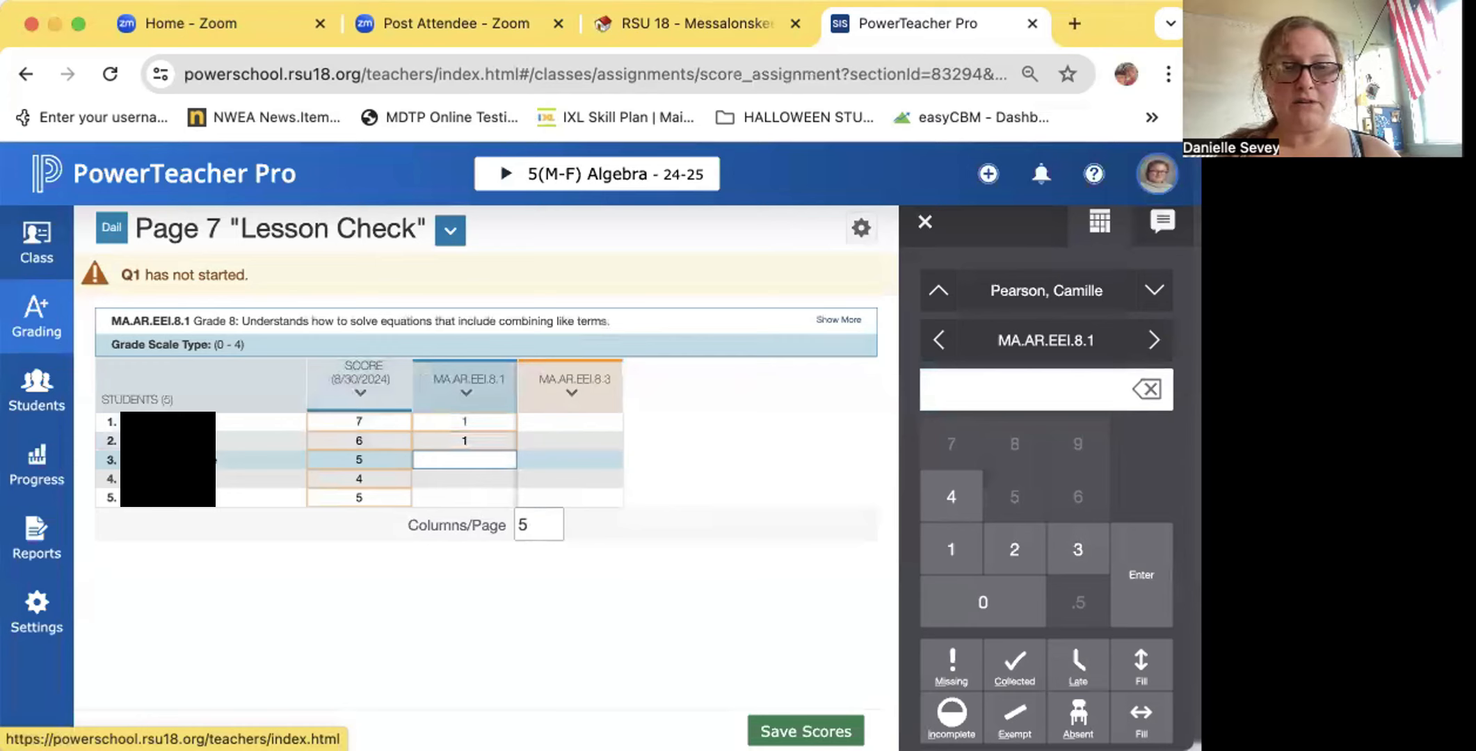
Step: Change the first two students' MA.AR.EEI.8.1 scores to 2
key("Up")
key("Up")
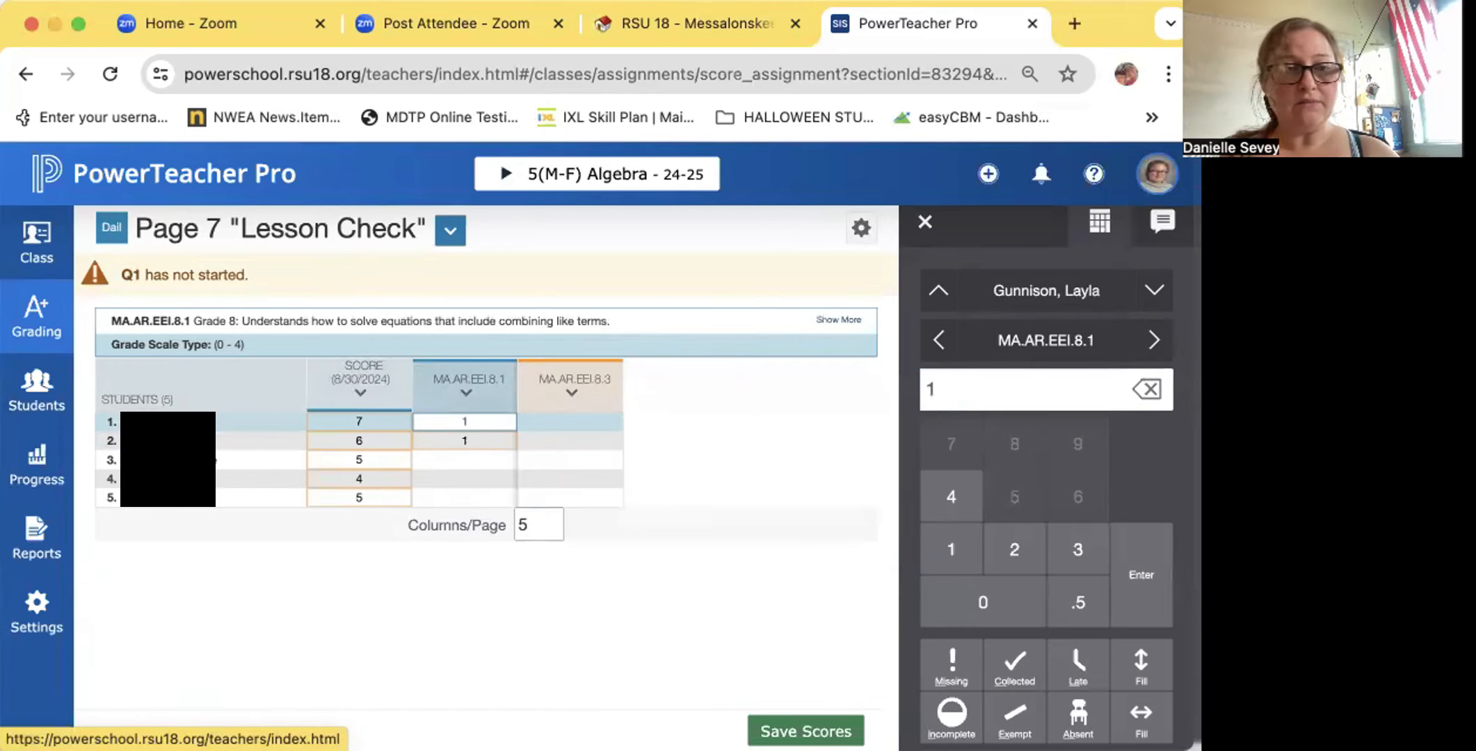
type("2")
key("Return")
type("2")
key("Return")
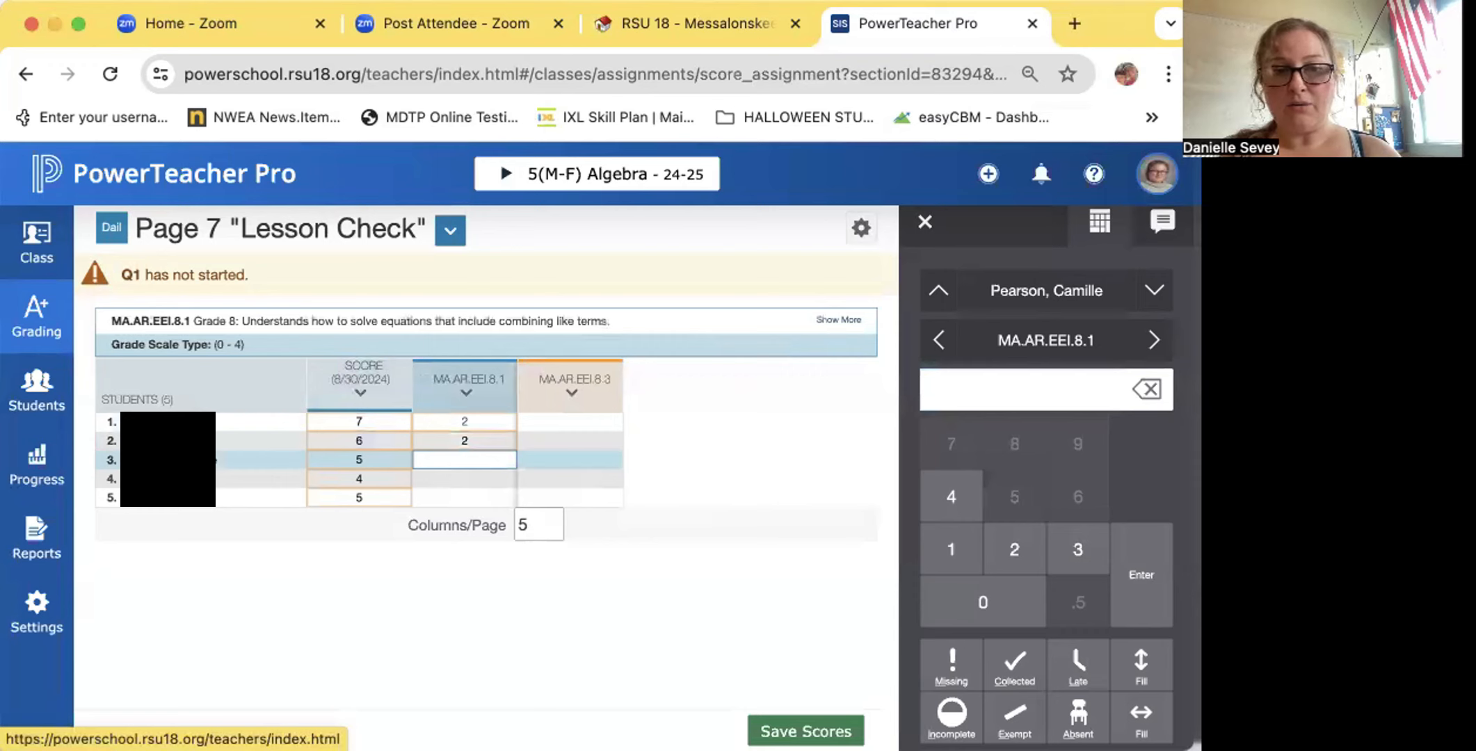
Step: Change the first two students' MA.AR.EEI.8.1 scores to 3
key("Up")
key("Up")
key("Down")
key("Up")
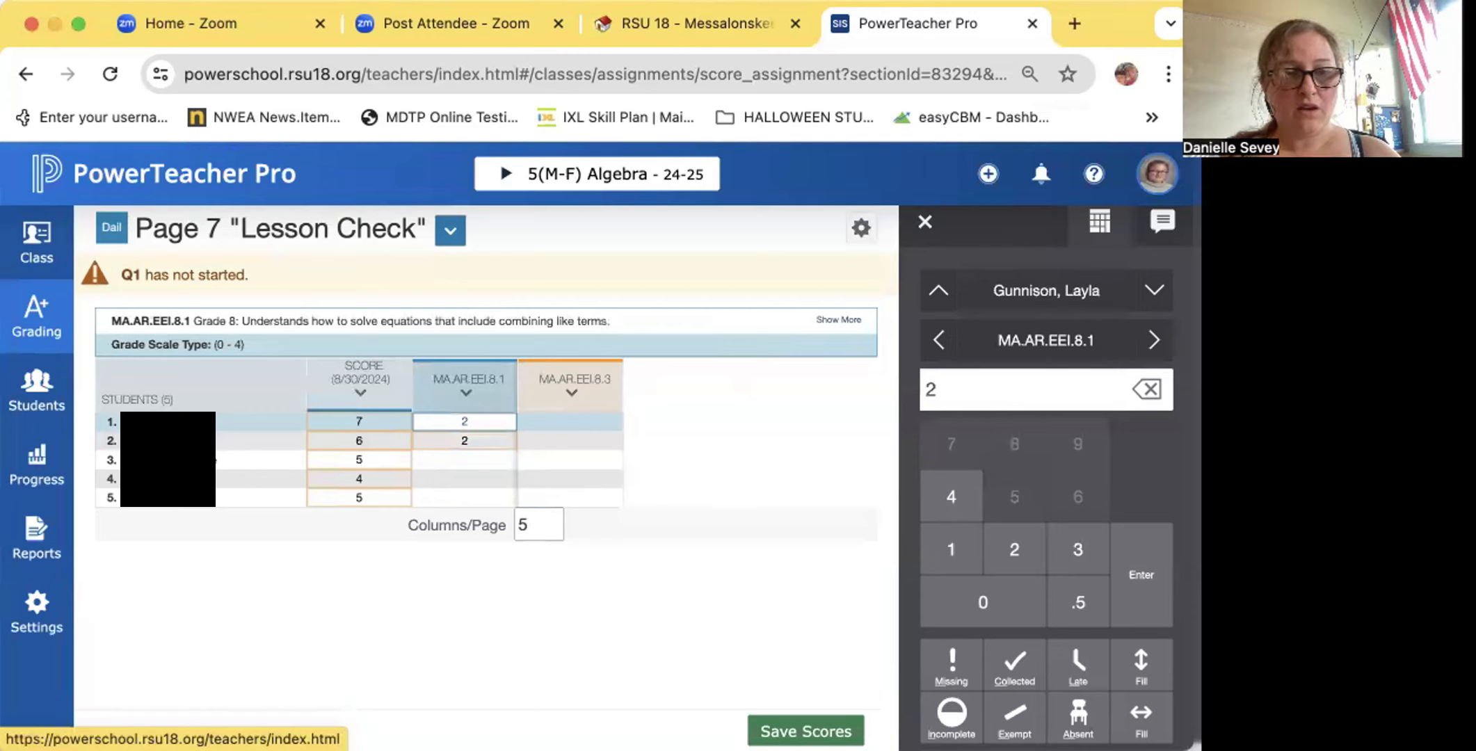
type("3")
key("Return")
type("3")
key("Return")
key("Up")
key("Up")
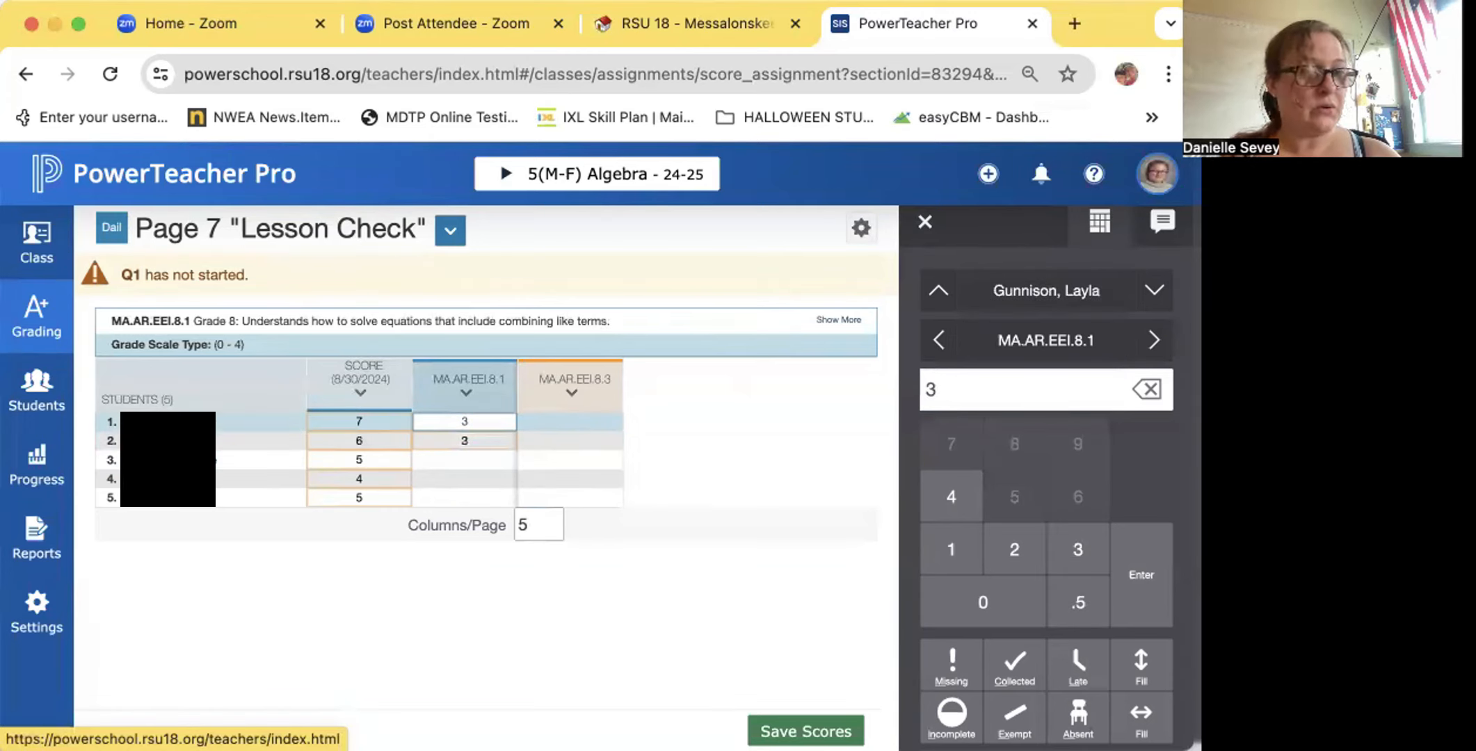
key("Down")
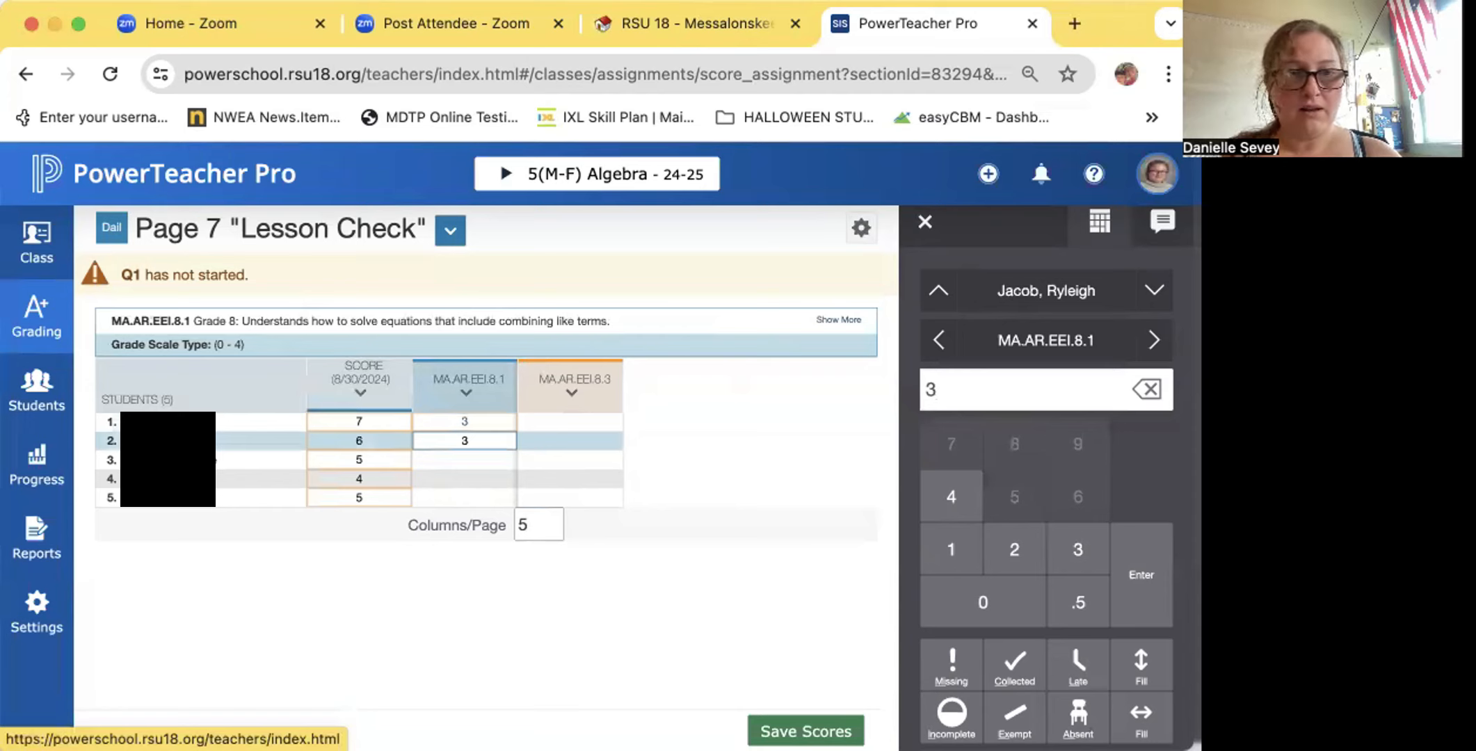
key("Left")
key("Right")
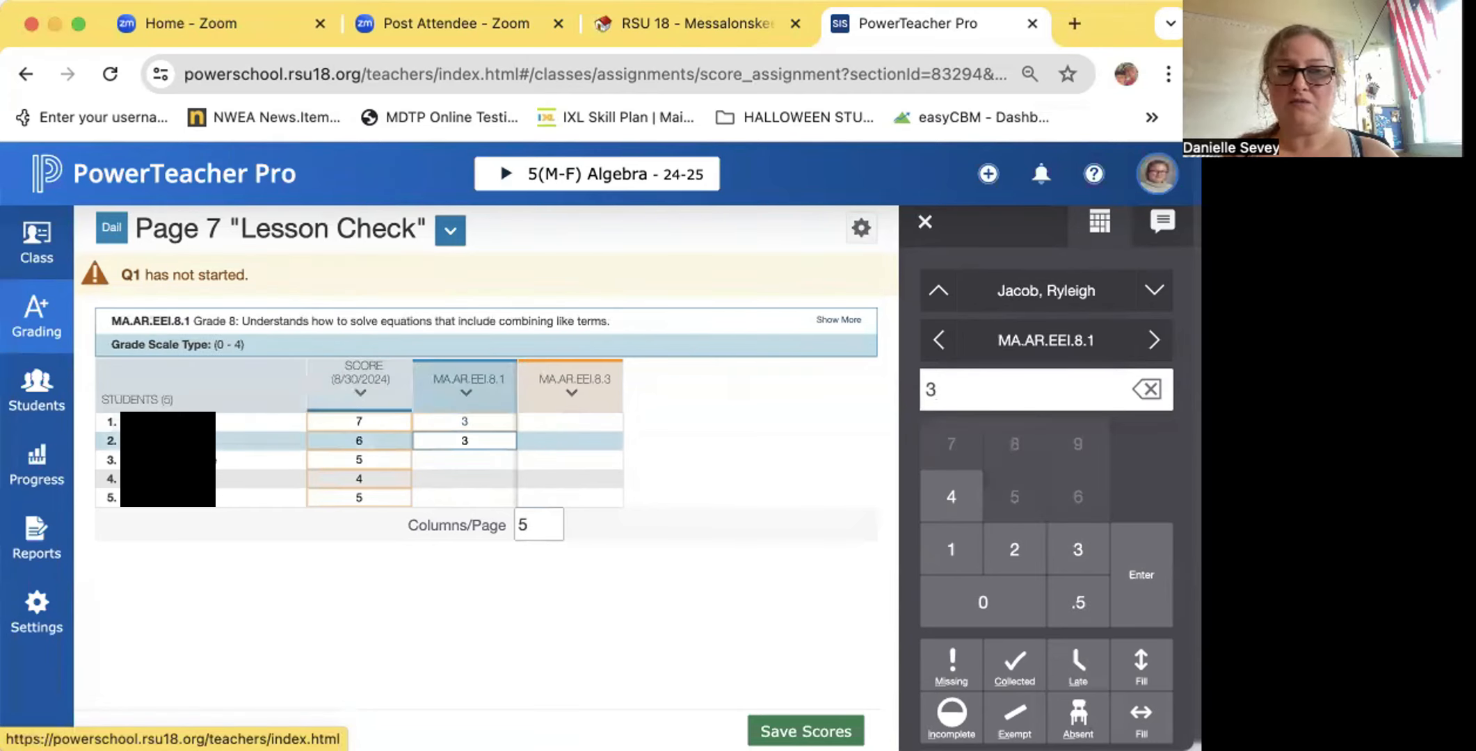
key("Left")
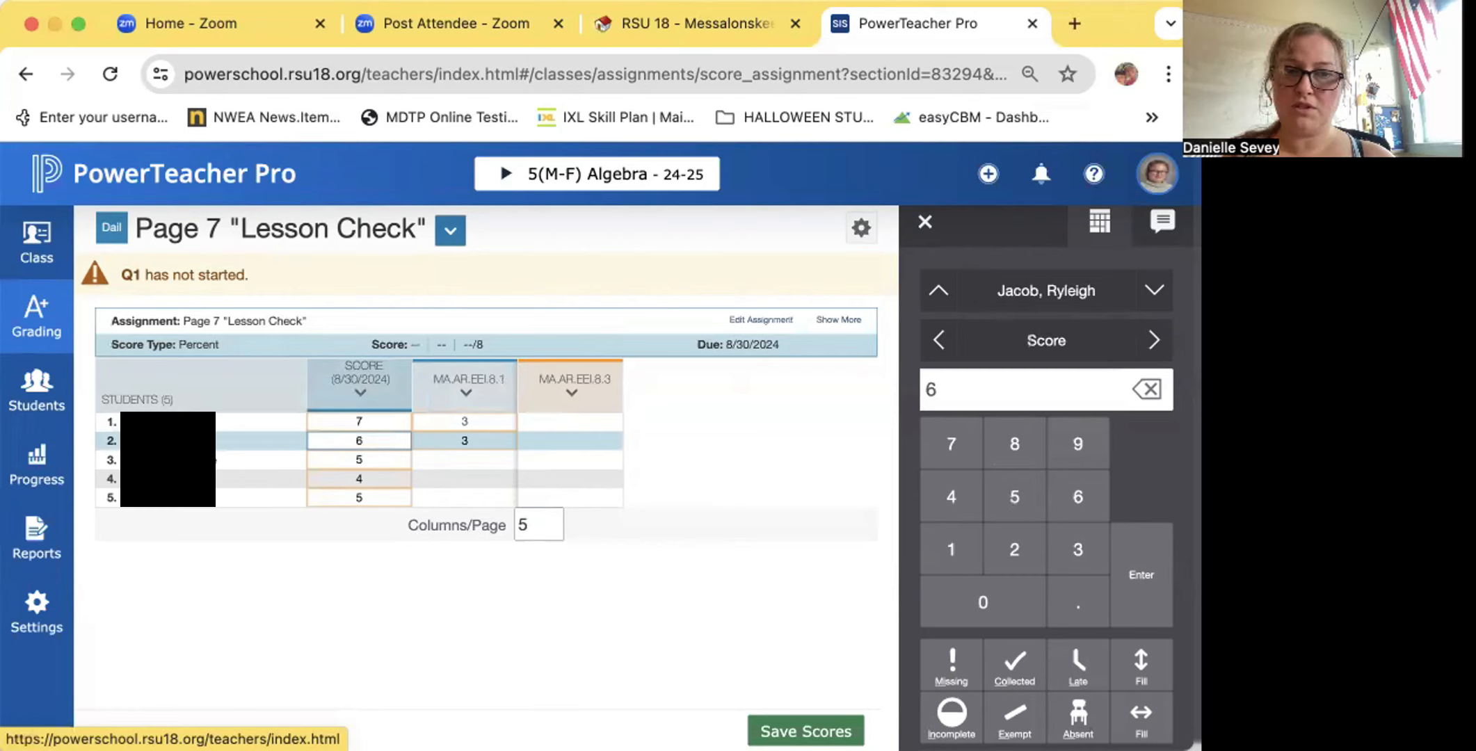
key("Right")
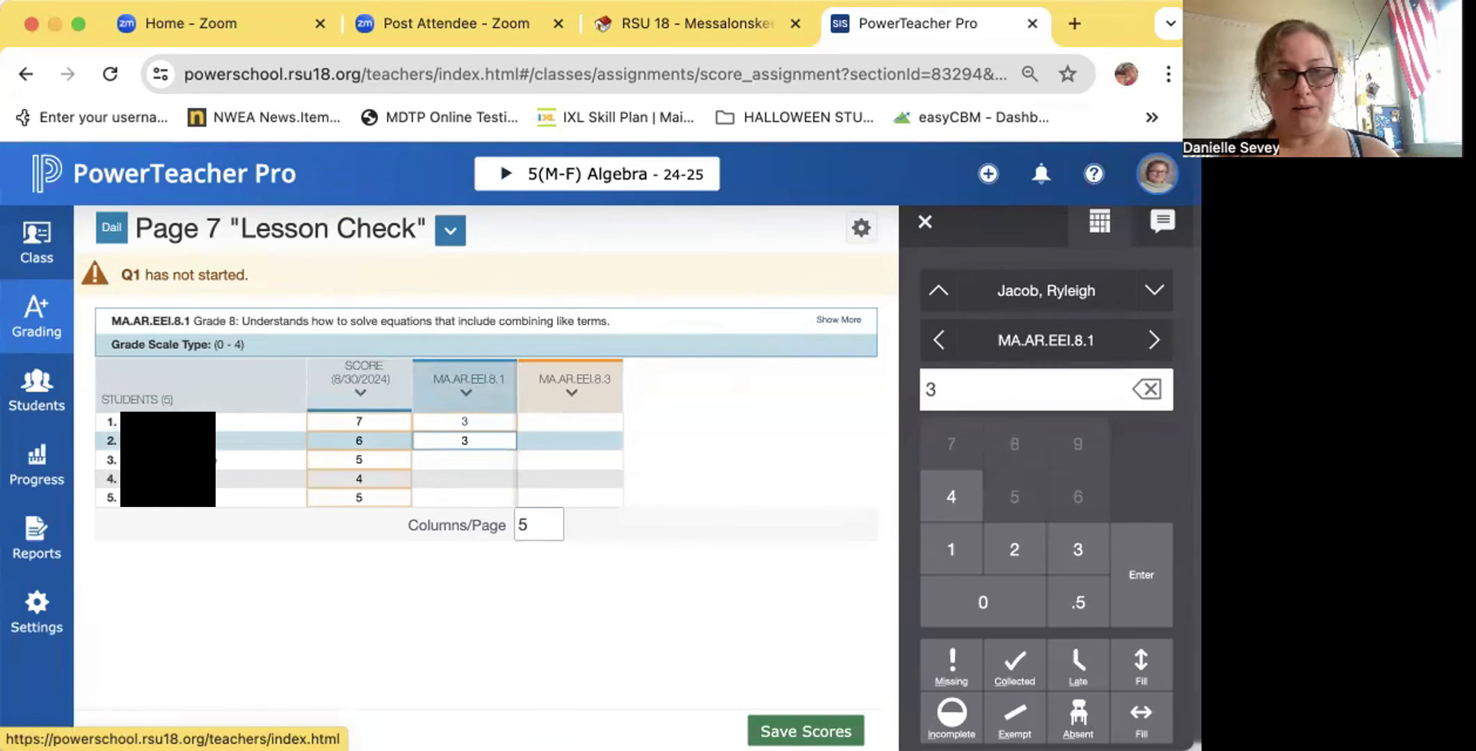
key("Down")
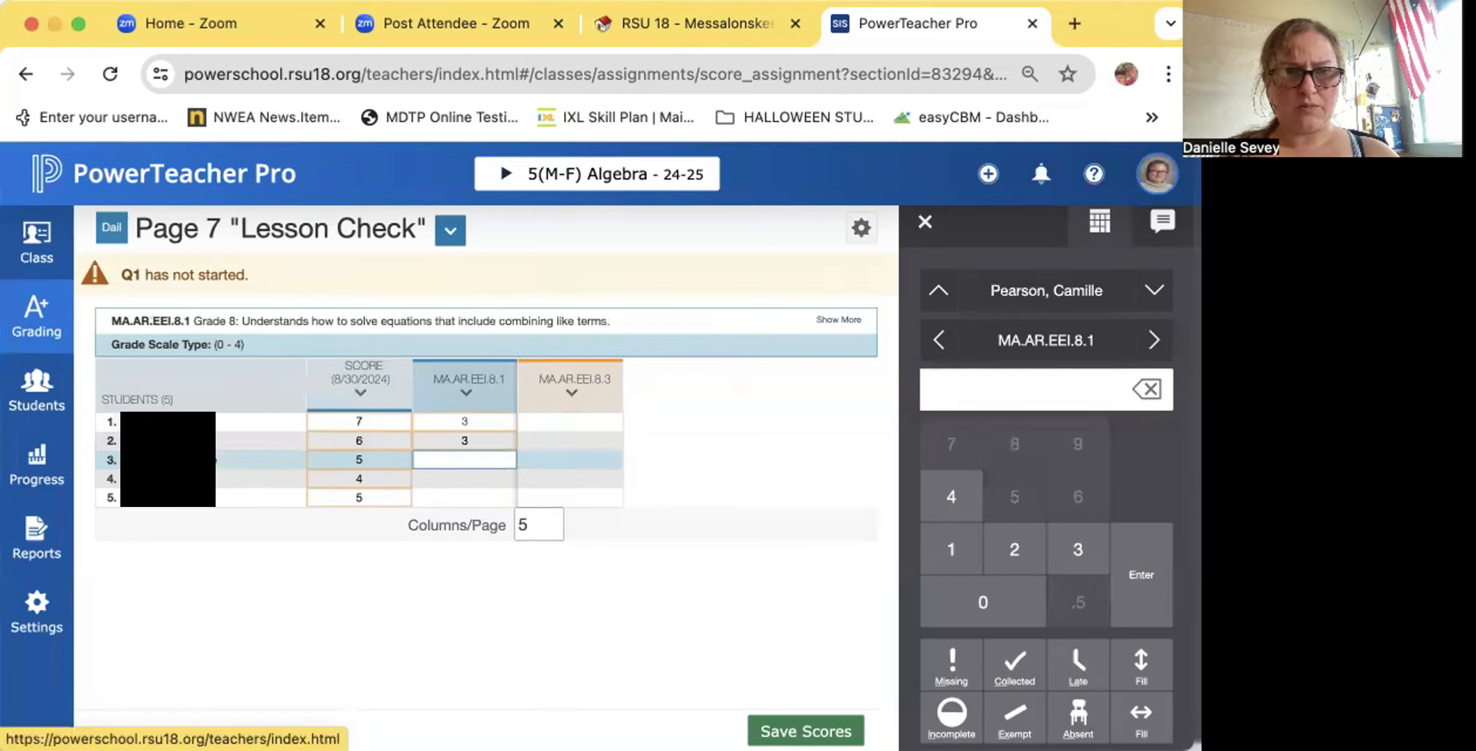
Step: Set the MA.AR.EEI.8.1 scores of students 2 to 5 to 2, 2, 1 and 1
key("Up")
type("2")
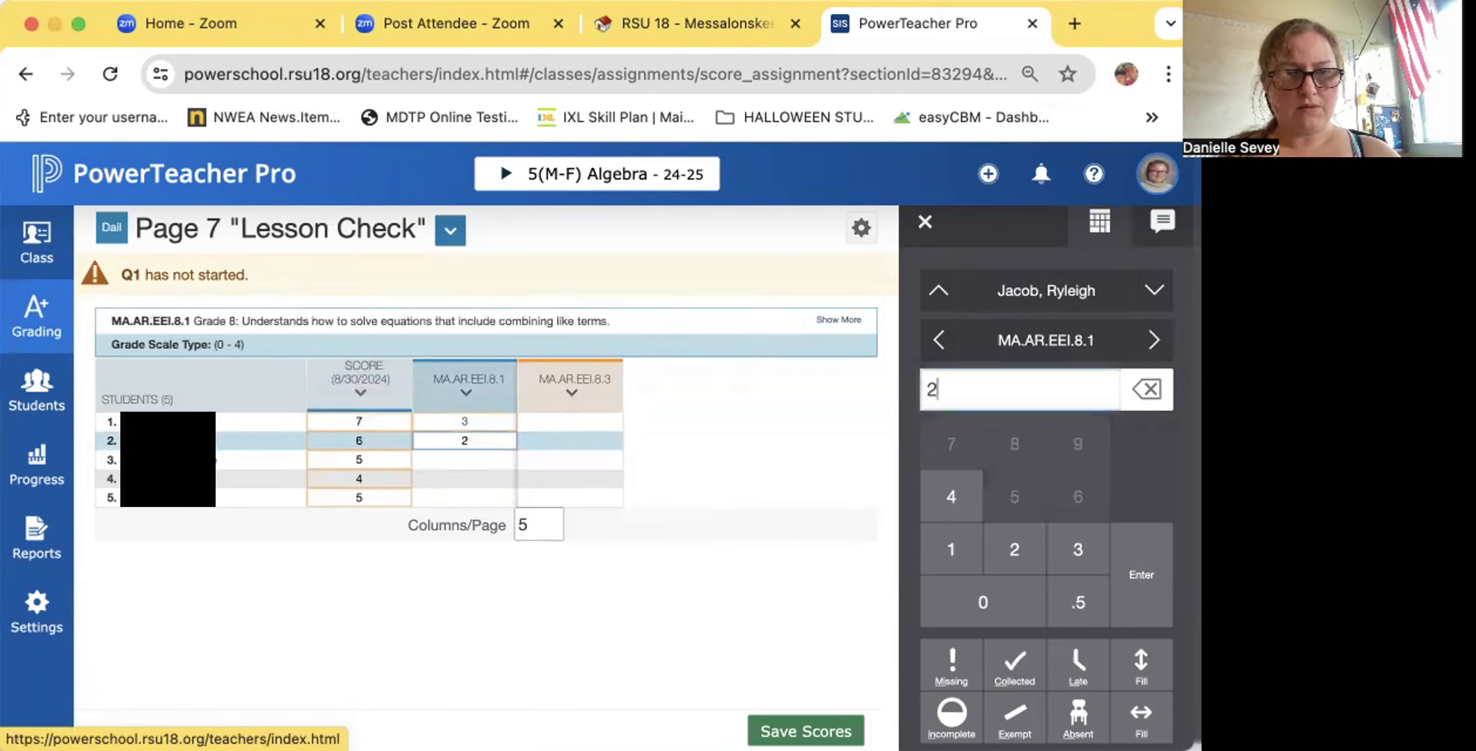
key("Return")
type("2")
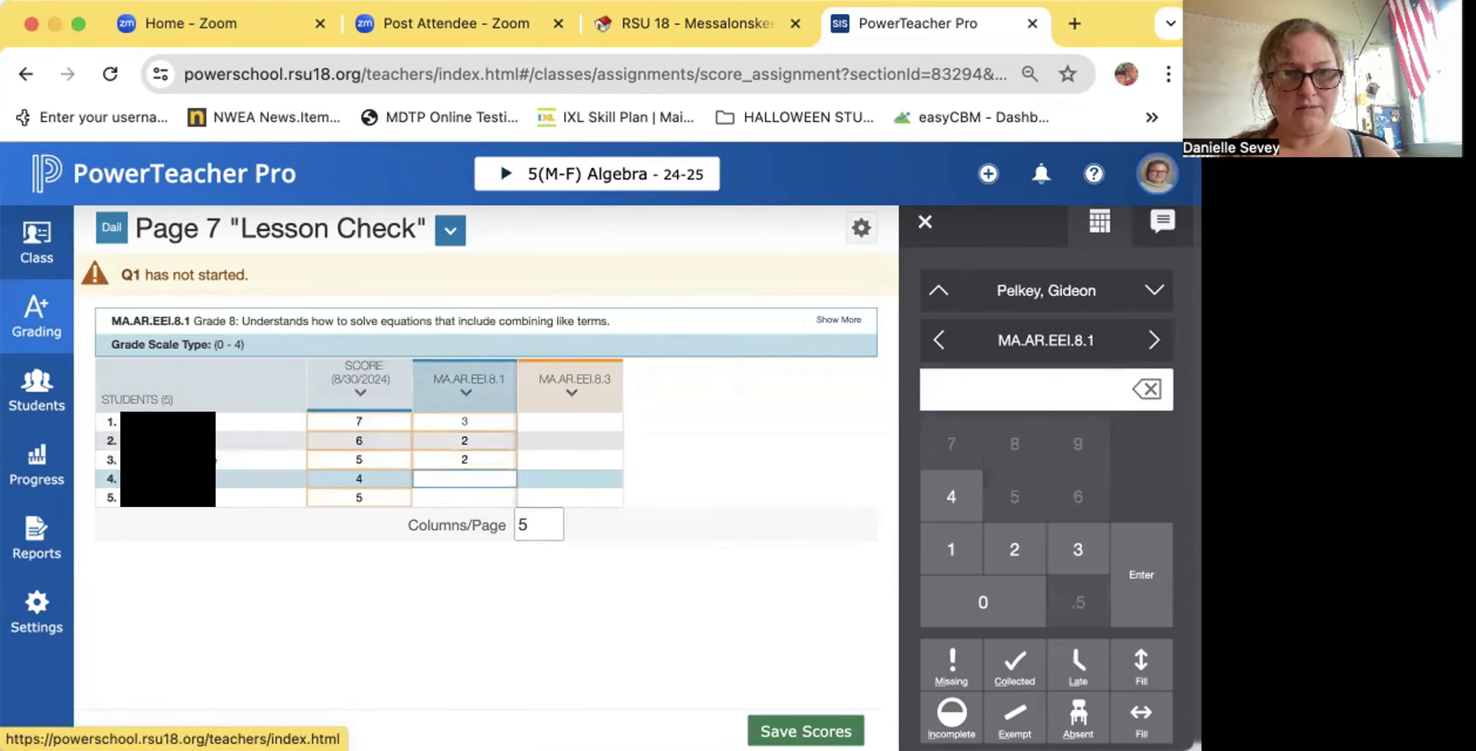
type("1")
key("Return")
type("1")
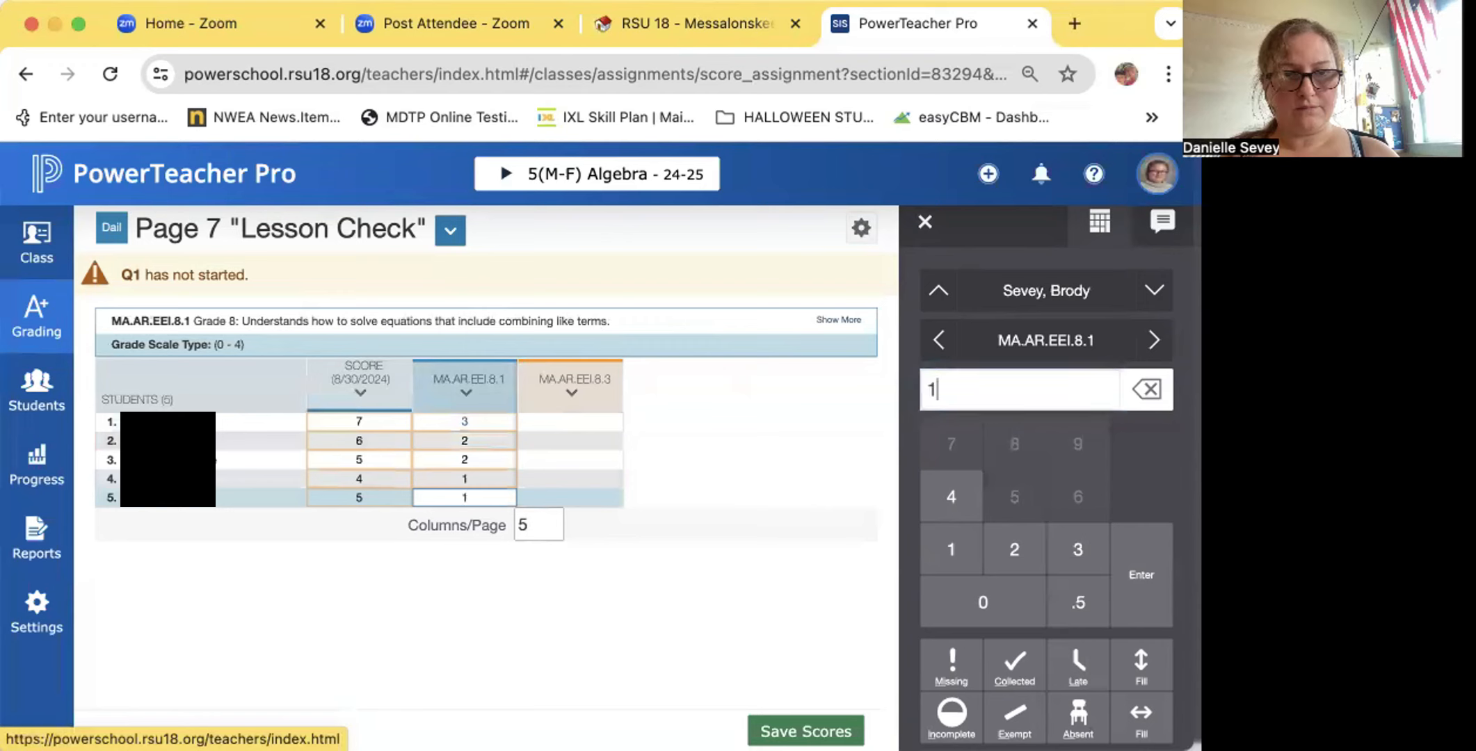
Step: Enter MA.AR.EEI.8.3 scores of 3, 2, 2, 2 and 2 for students 1 to 5
left_click(593, 424)
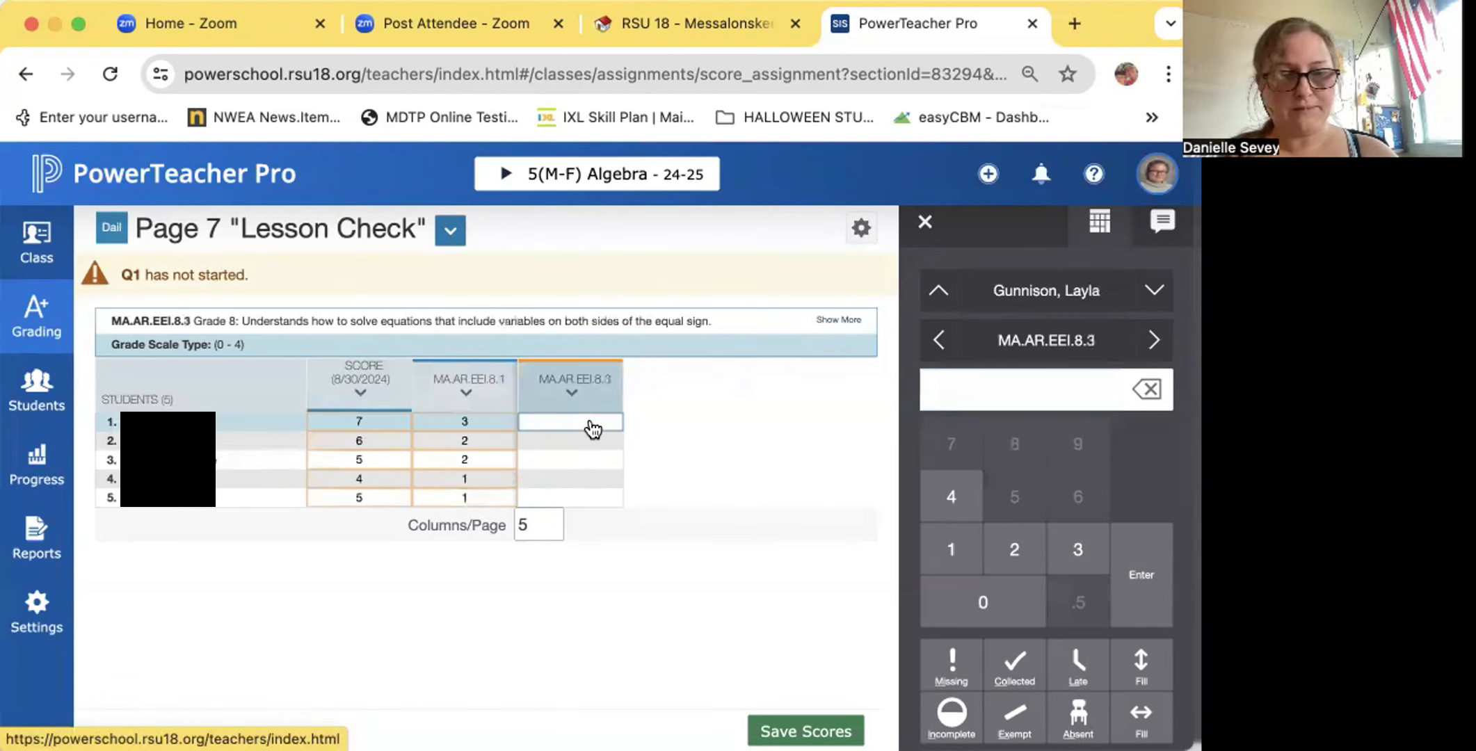
type("3")
key("Return")
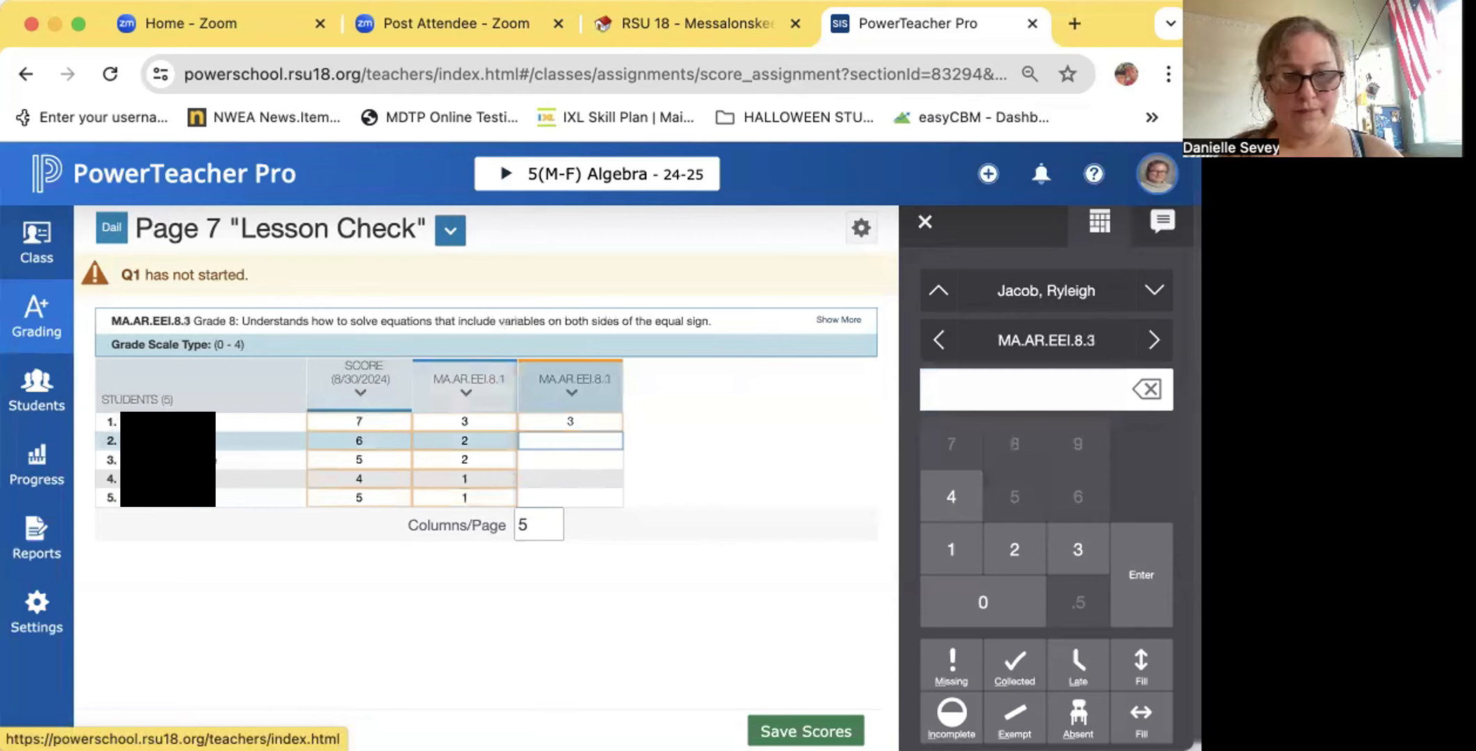
type("2")
key("Return")
type("2")
key("Return")
type("2")
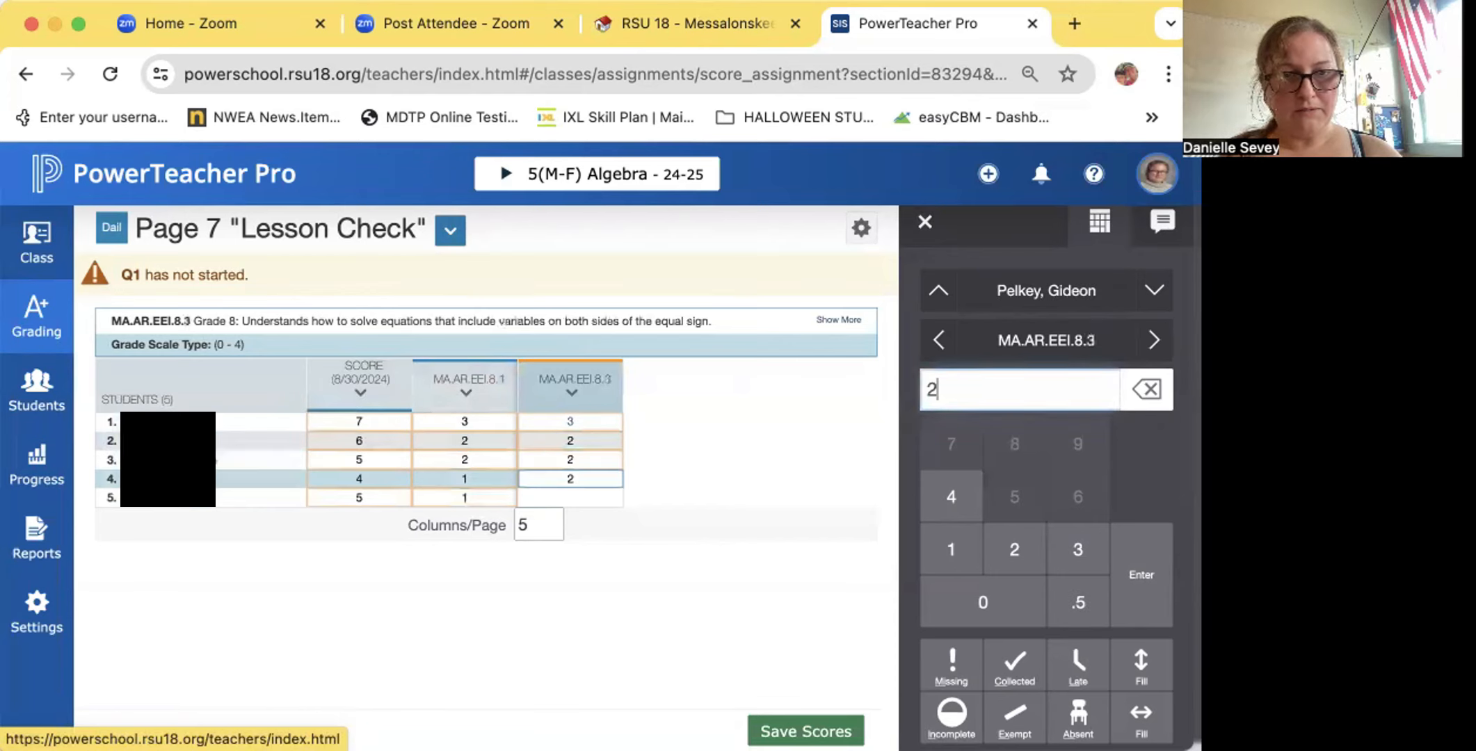
key("Return")
type("2")
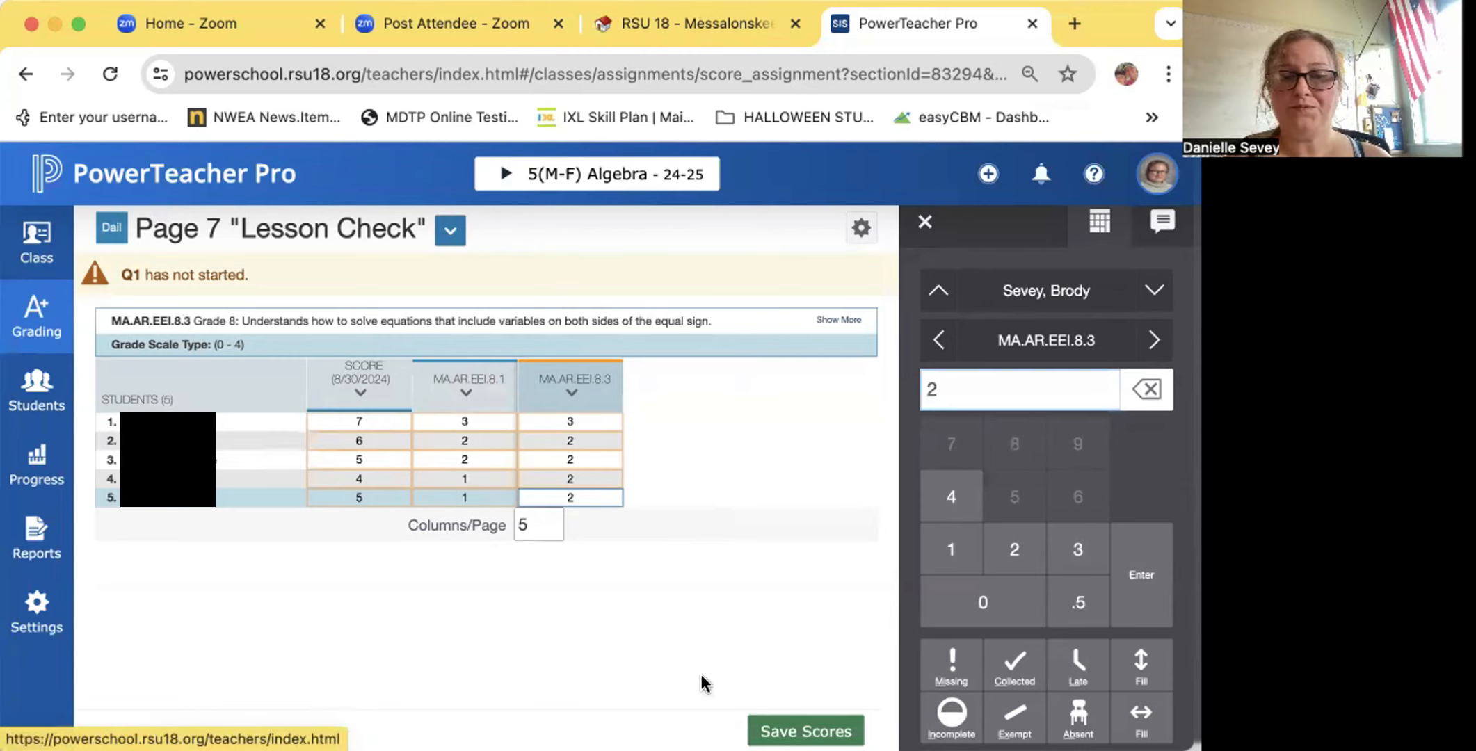
Step: Save the scores and return to the assignment list
left_click(781, 731)
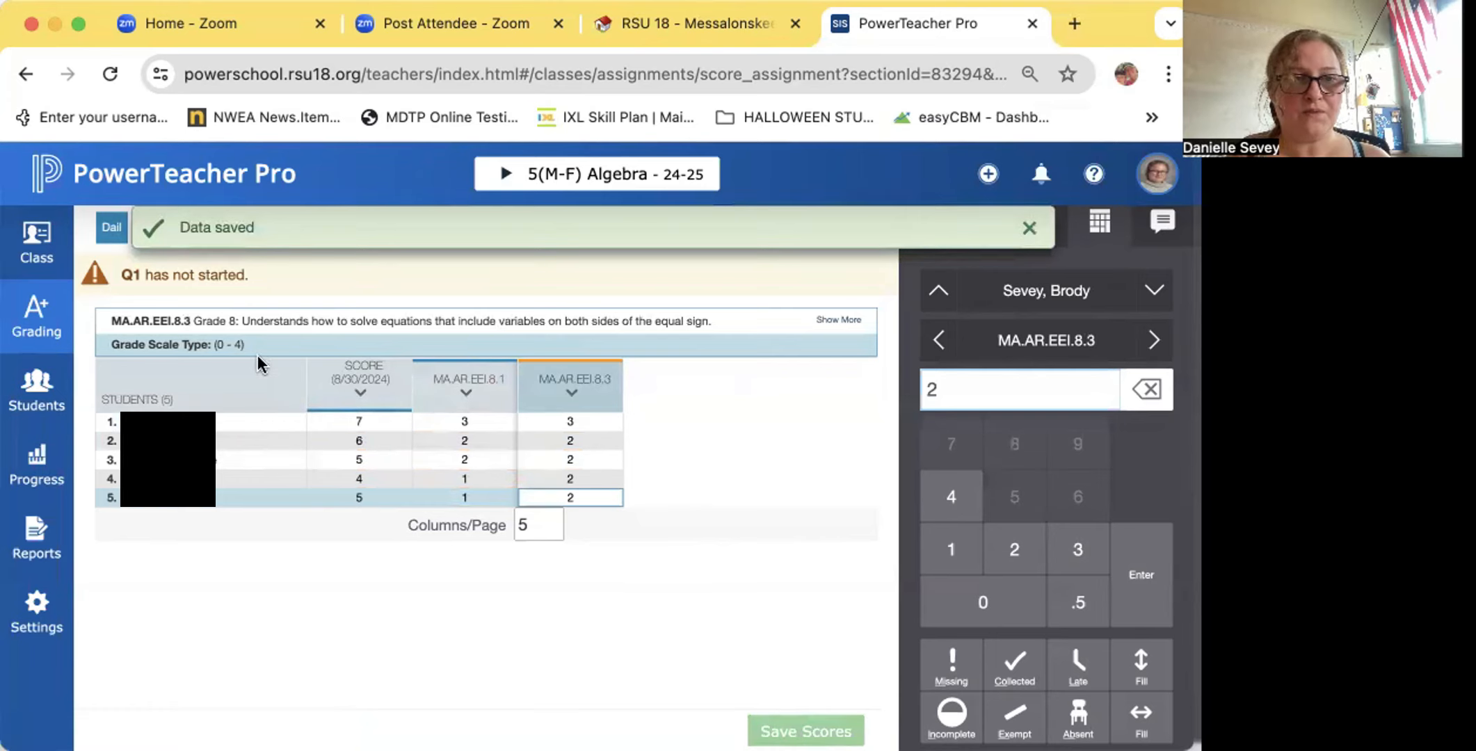
left_click(51, 330)
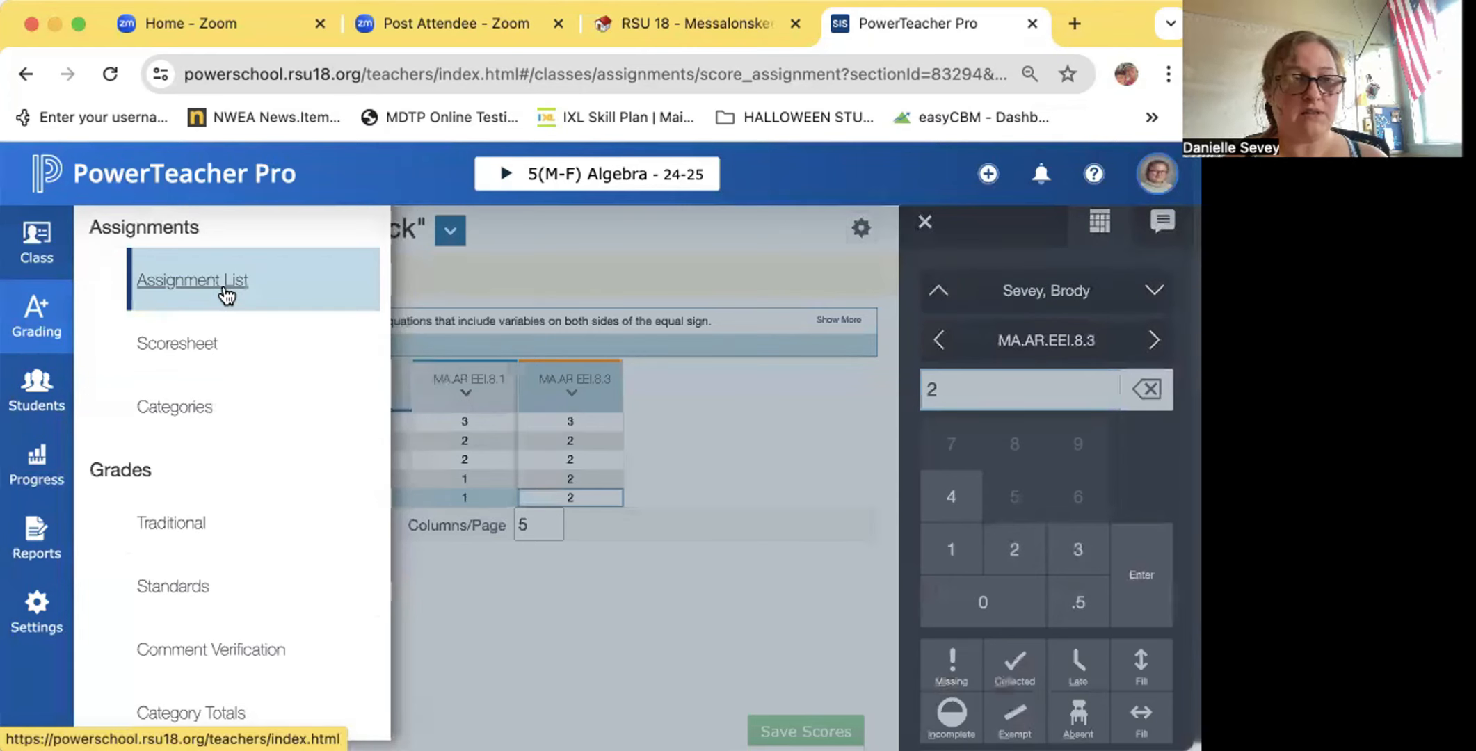
left_click(217, 291)
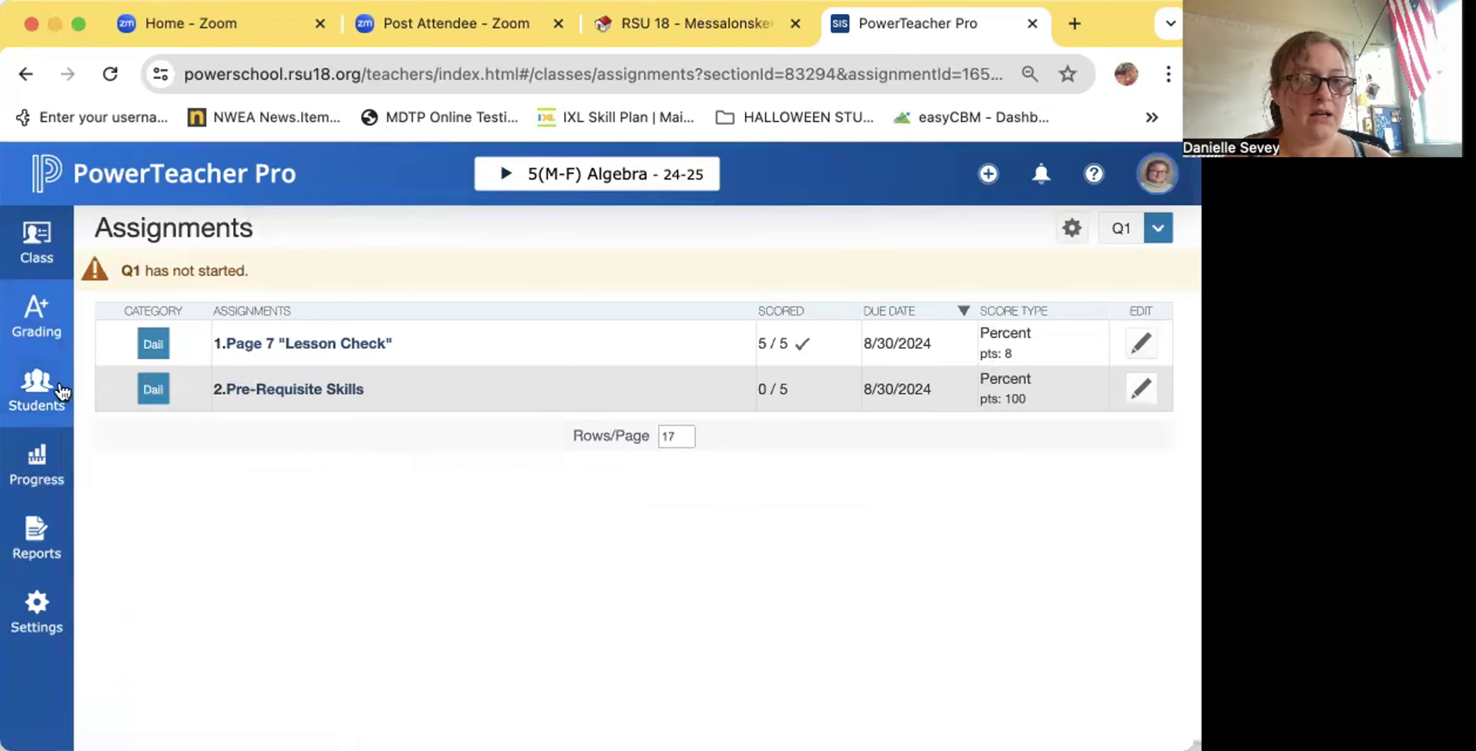
Step: Open the class scoresheet and enter Pre-Requisite Skills scores of 85 and 90 for students 1 and 2
left_click(50, 332)
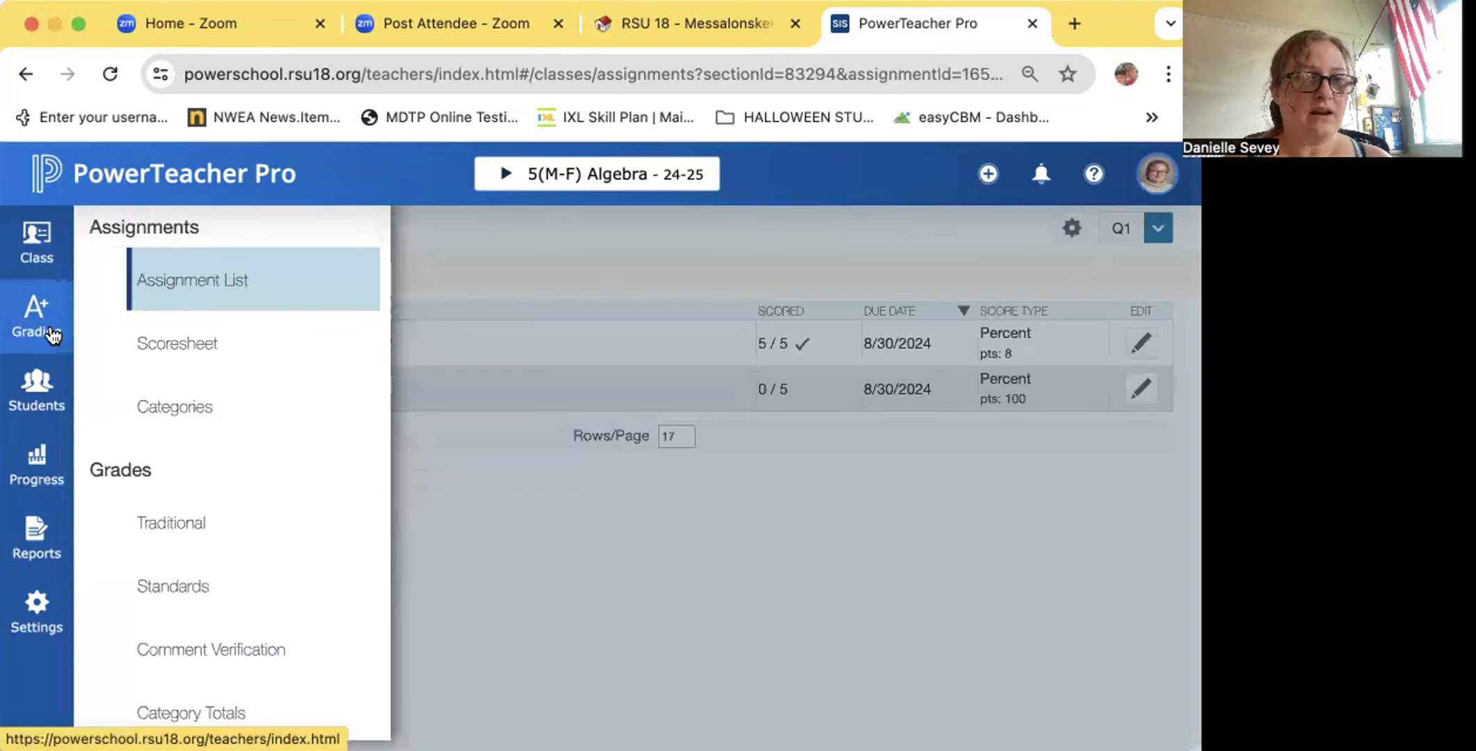
left_click(199, 356)
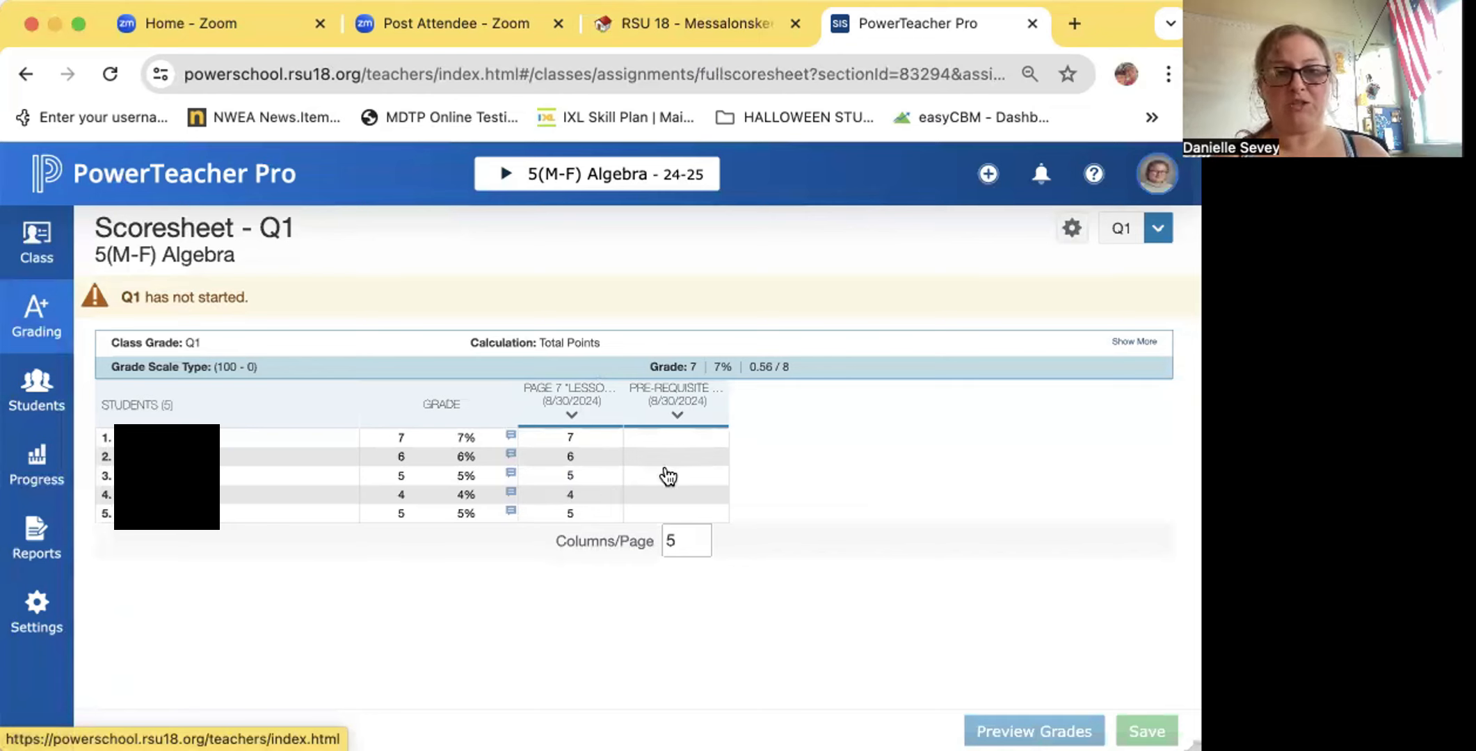
left_click(674, 444)
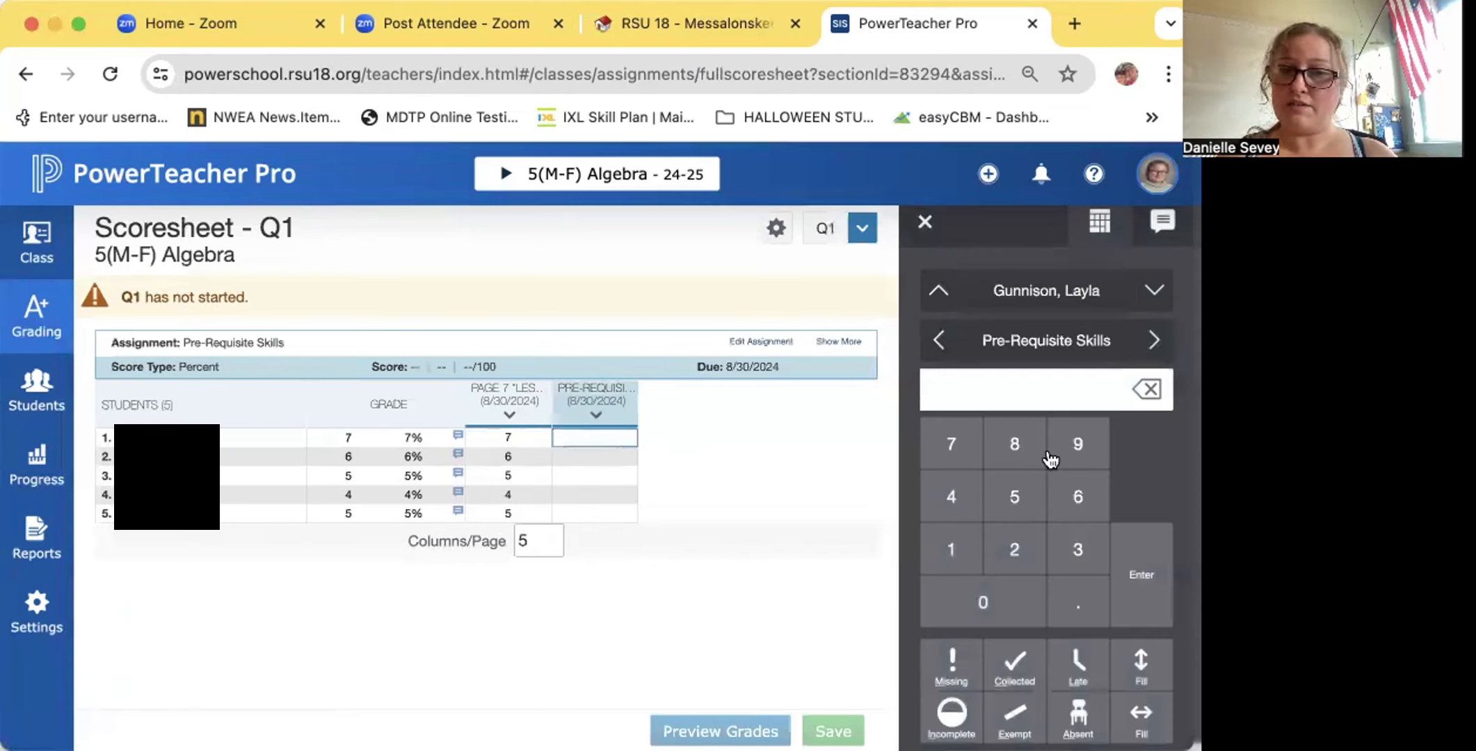
scroll(1065, 480, "down", 3)
scroll(931, 376, "up", 3)
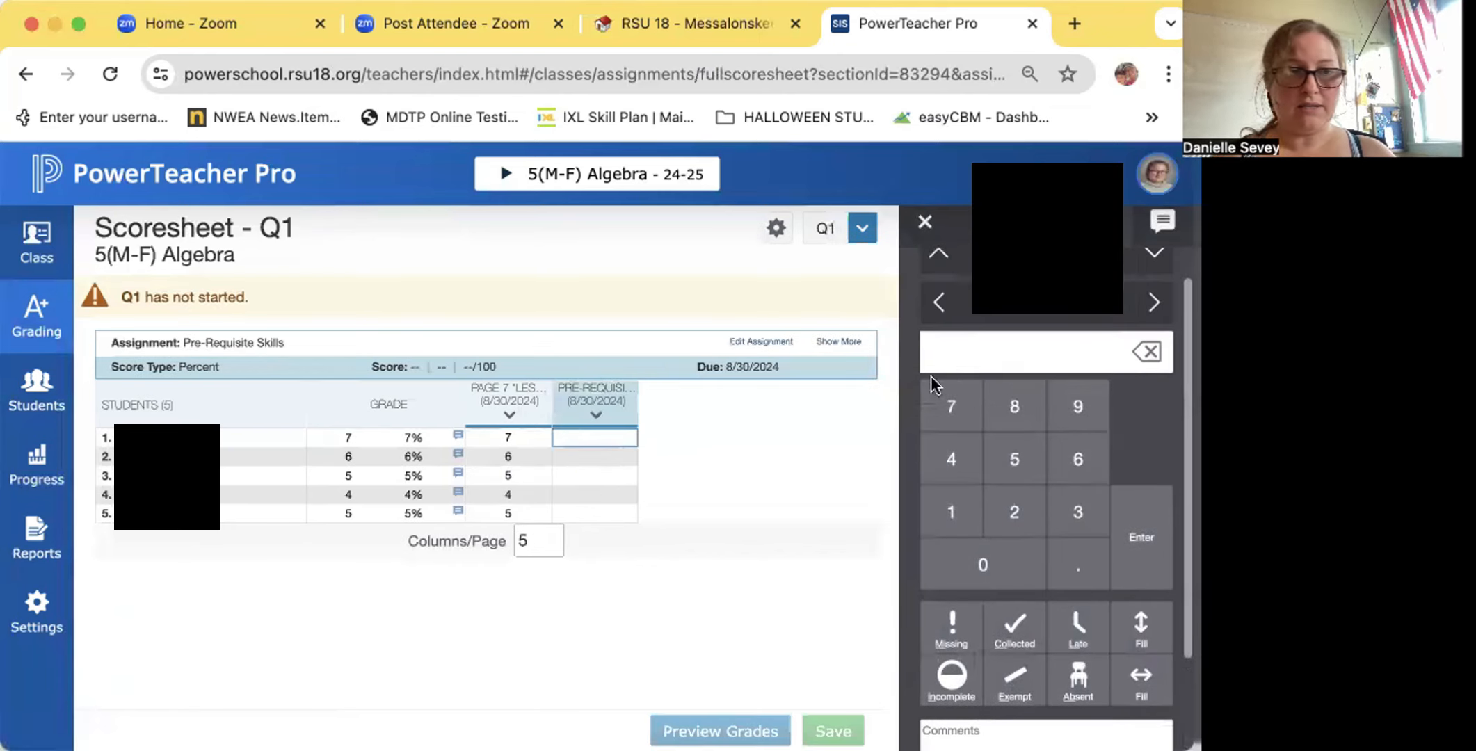
type("85")
left_click(605, 460)
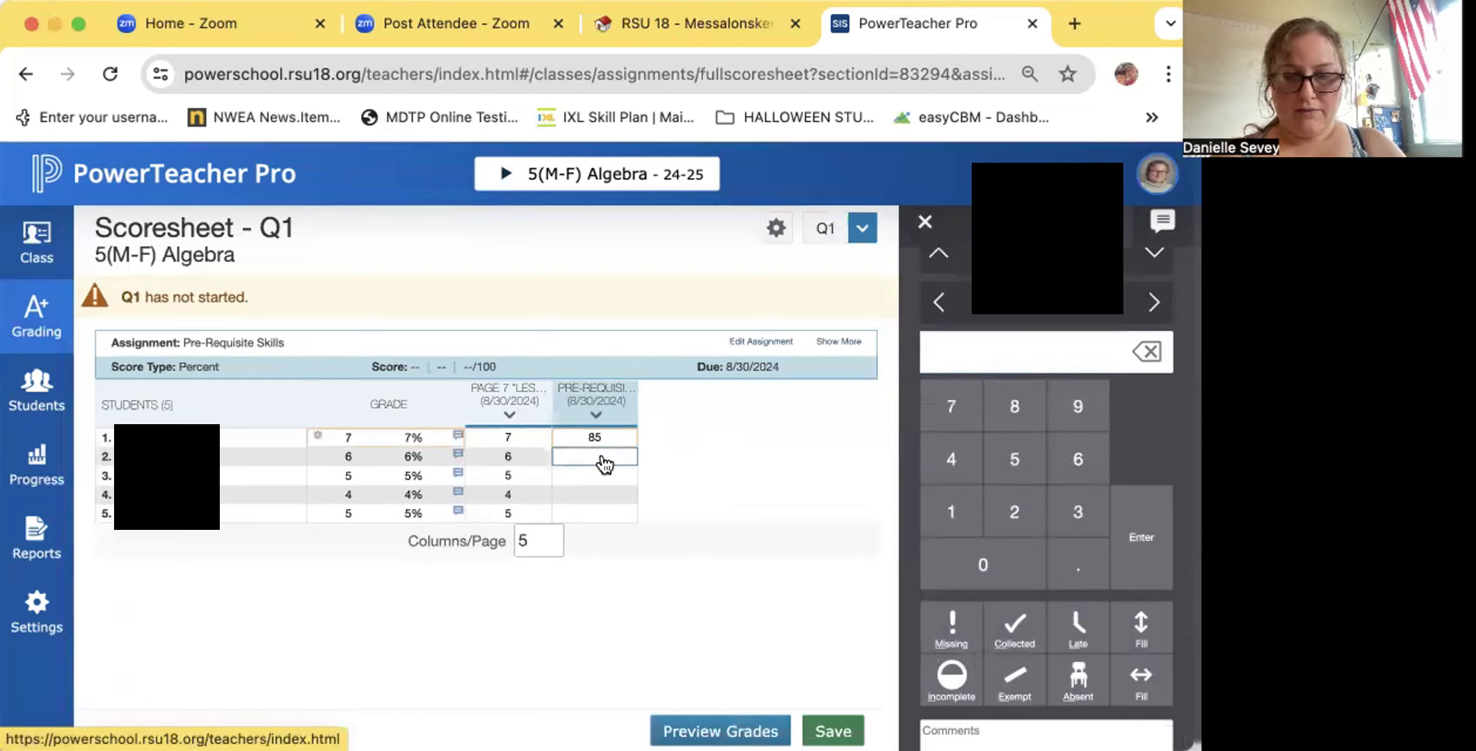
type("90")
Step: Enter Pre-Requisite Skills scores of 85, 90 and 85 for students 3 to 5 and save the scoresheet
left_click(604, 478)
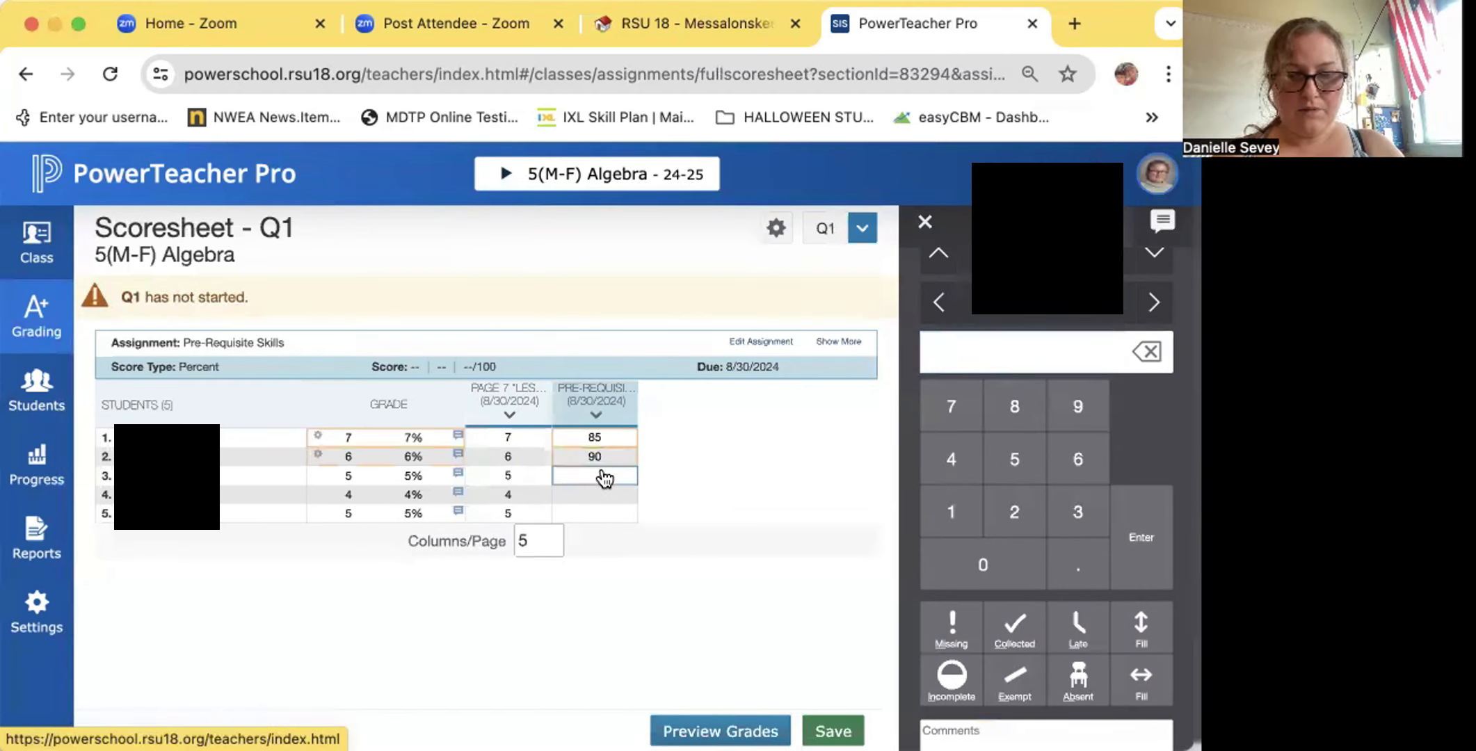
type("85")
left_click(604, 495)
type("90")
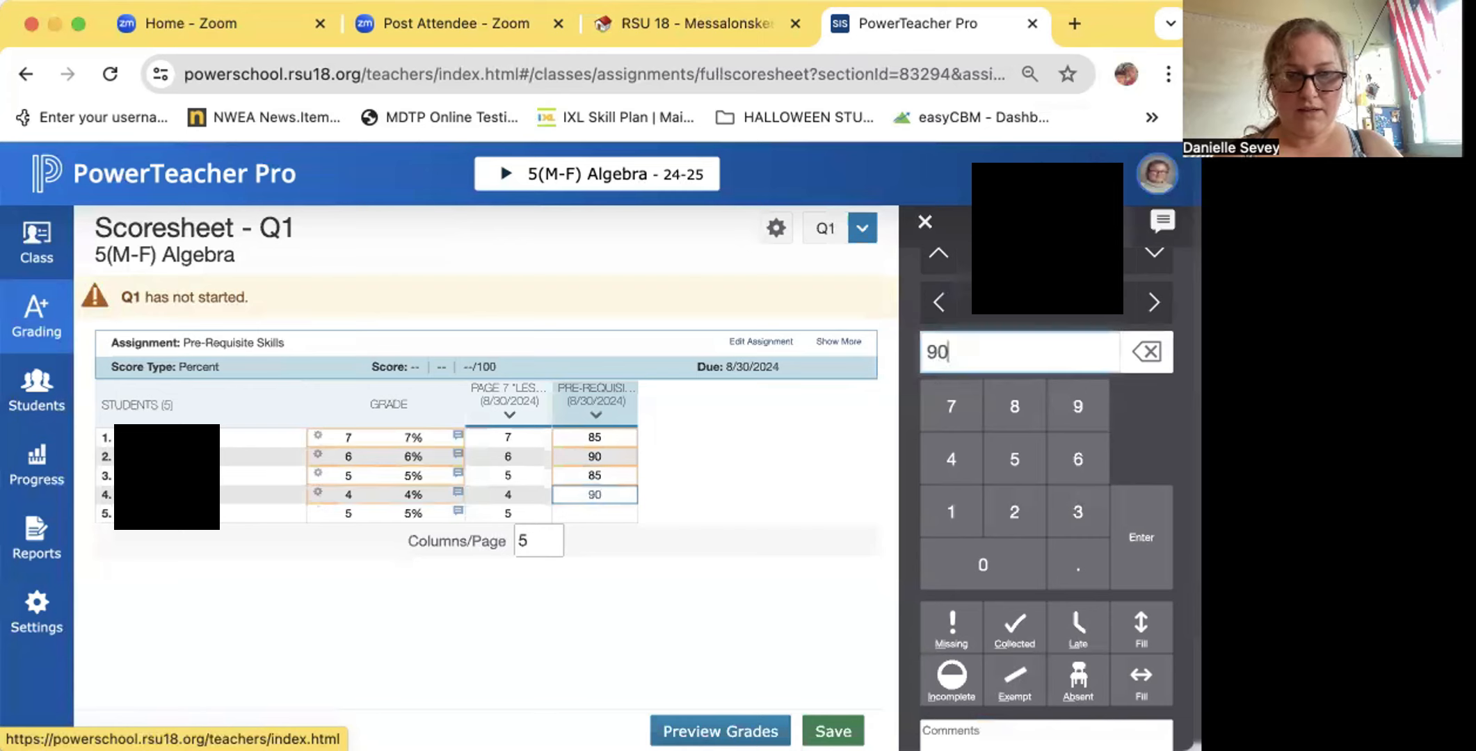
left_click(607, 517)
type("85")
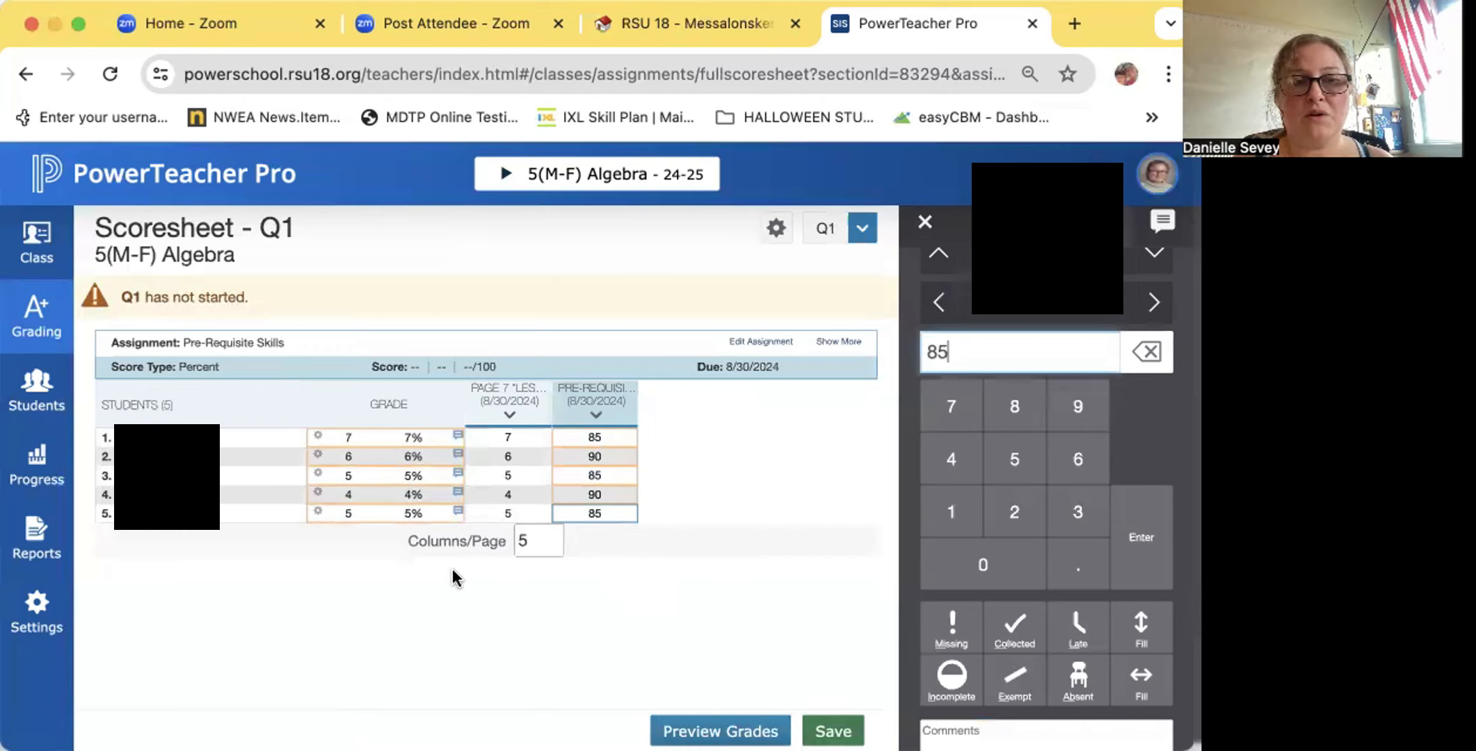
left_click(842, 732)
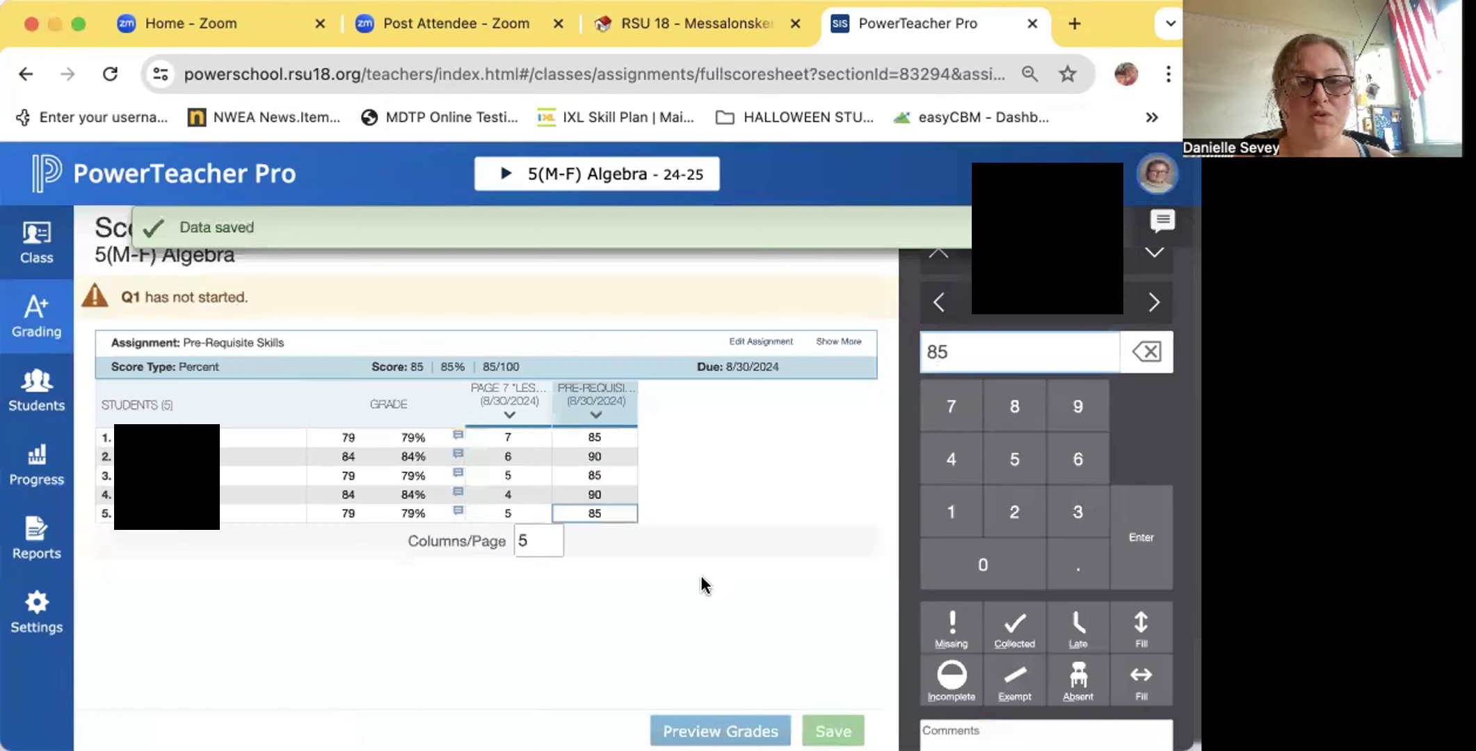